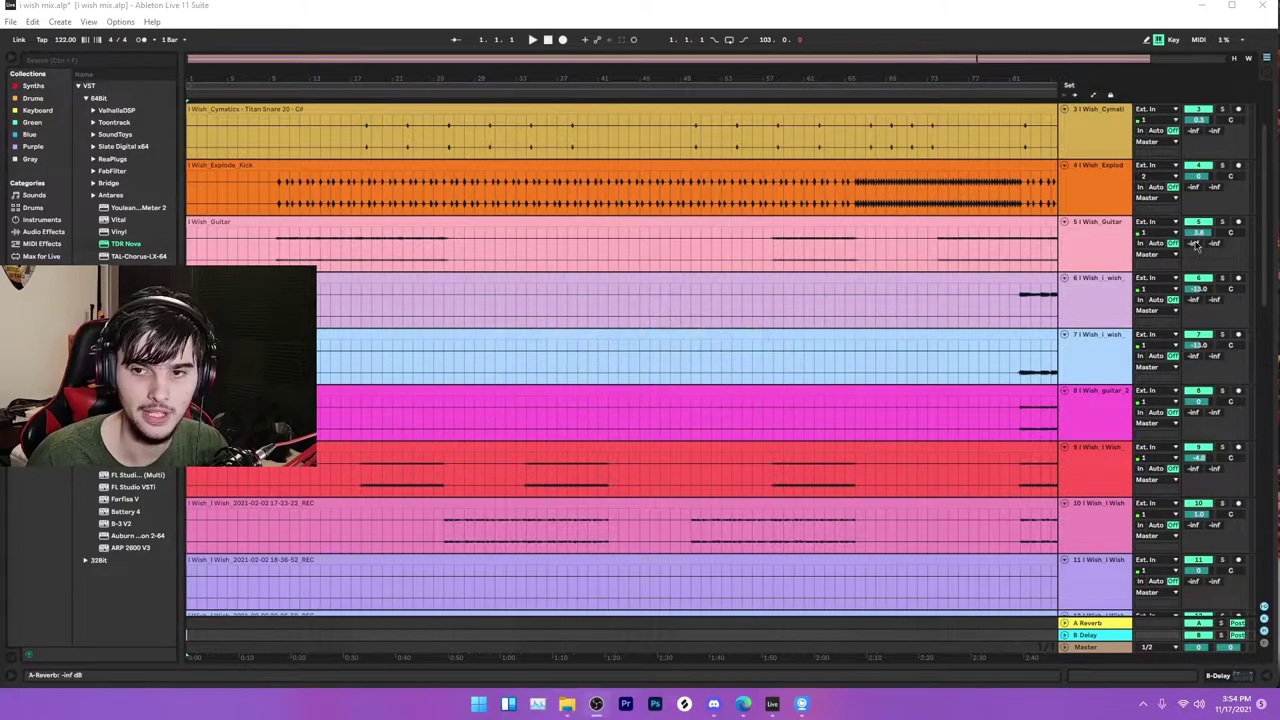
Step: Look over the full list of tracks in the arrangement, from the cowbell down to the VSCO2 orchestra
scroll(1096, 346, "up", 2)
scroll(1094, 349, "down", 5)
scroll(1085, 350, "up", 5)
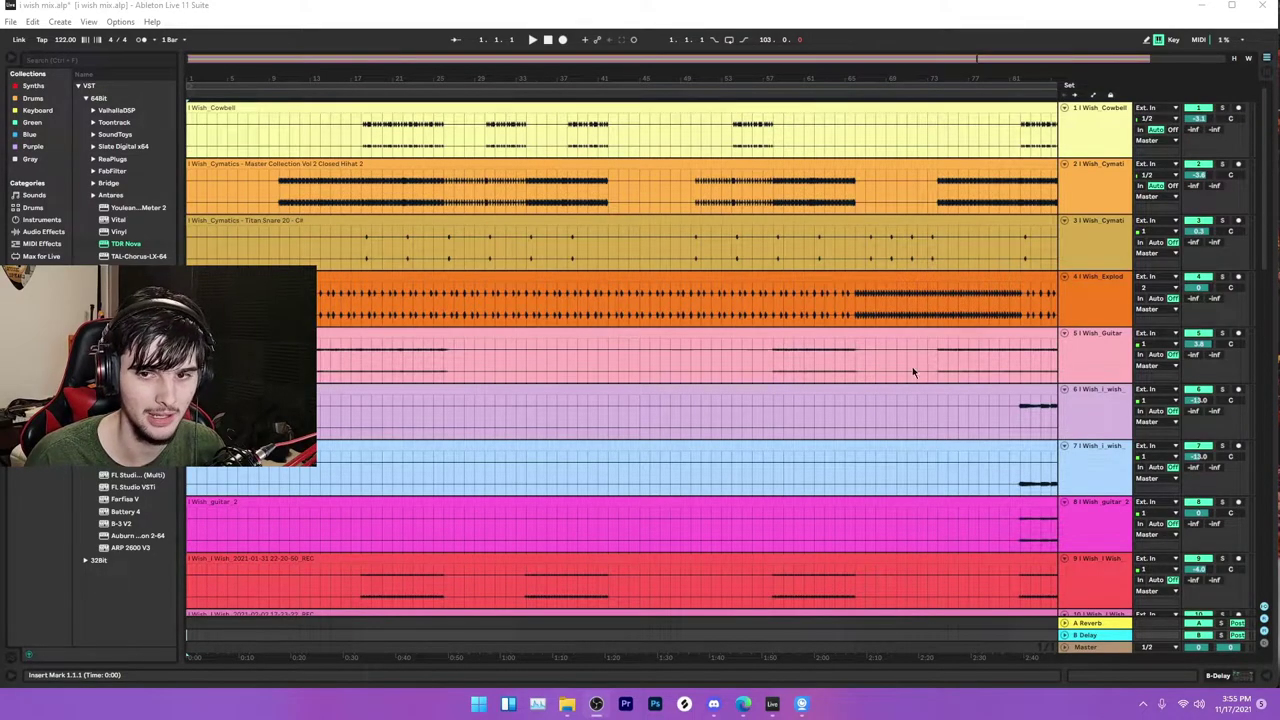
scroll(1232, 513, "down", 15)
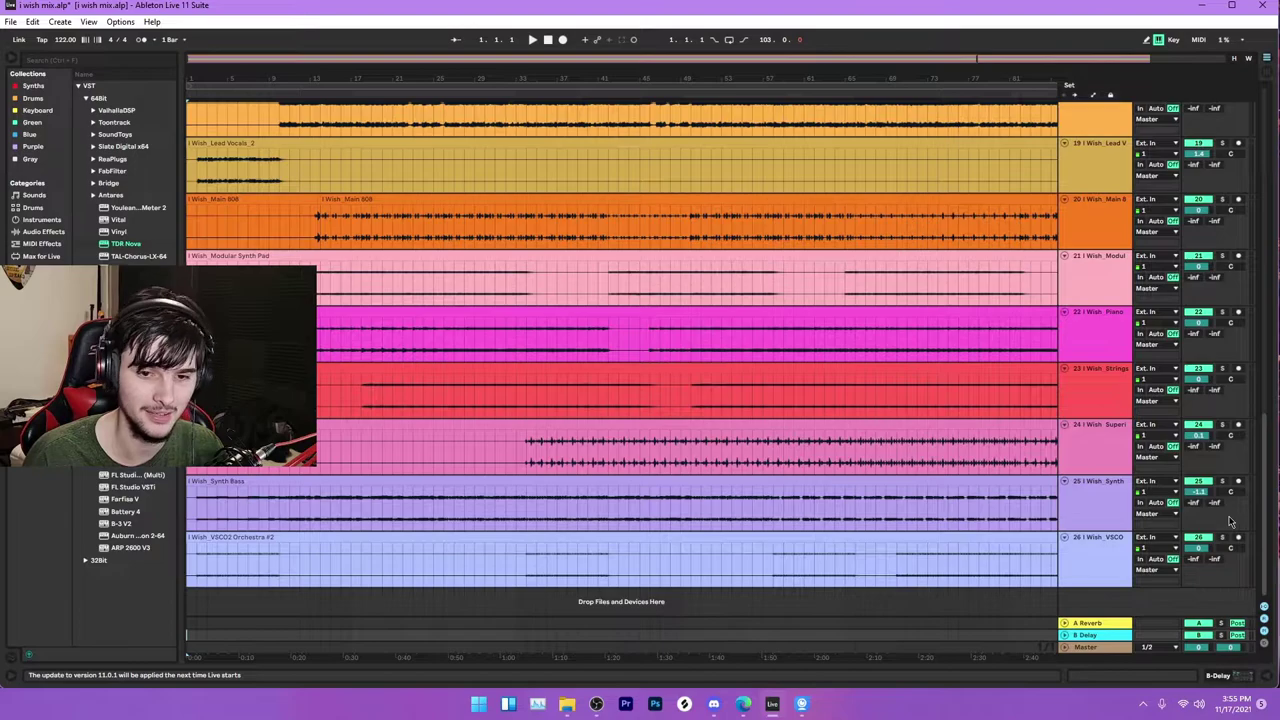
scroll(1222, 466, "up", 4)
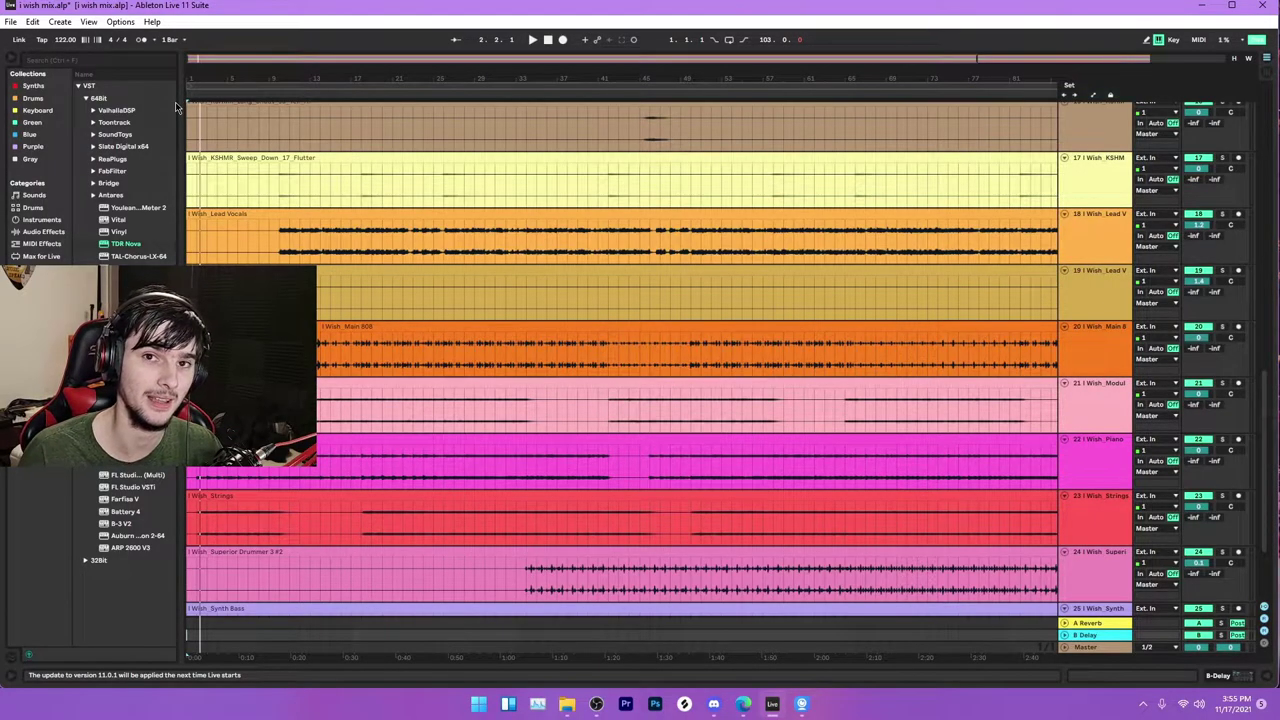
Step: Solo the piano track and listen to it from the start, jumping ahead to about bar 31
key("plus")
key("plus")
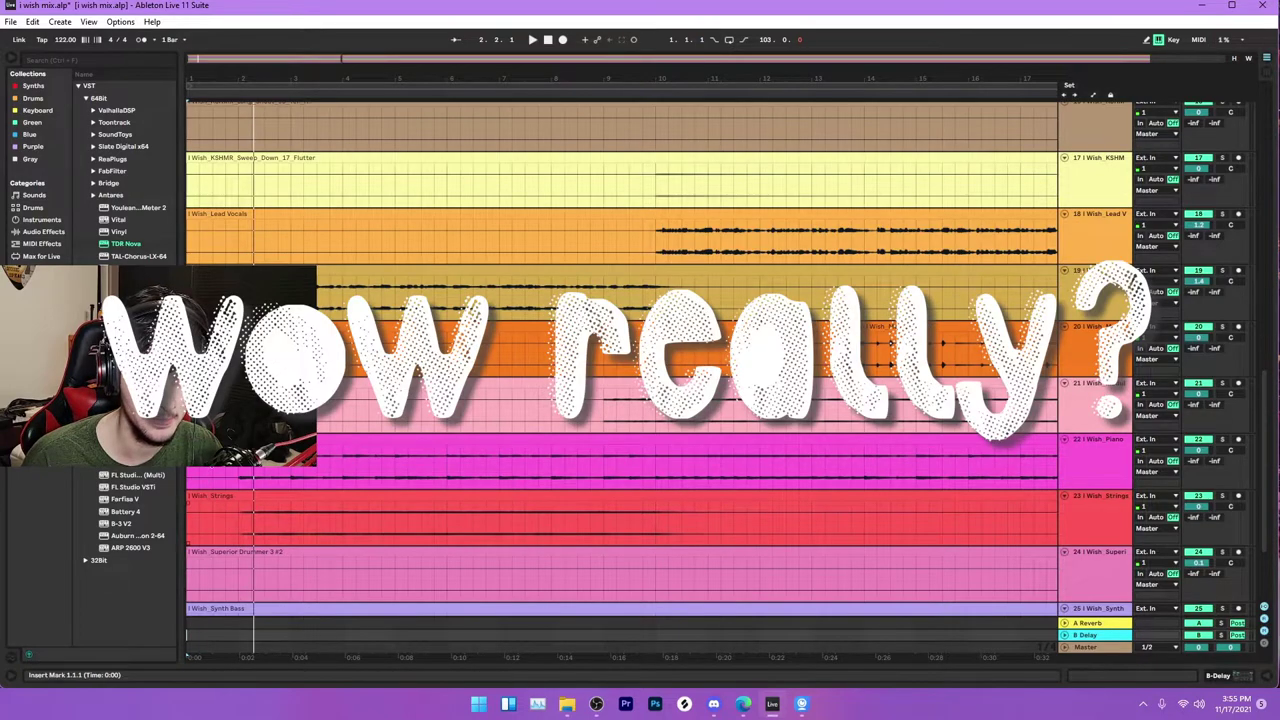
key("plus")
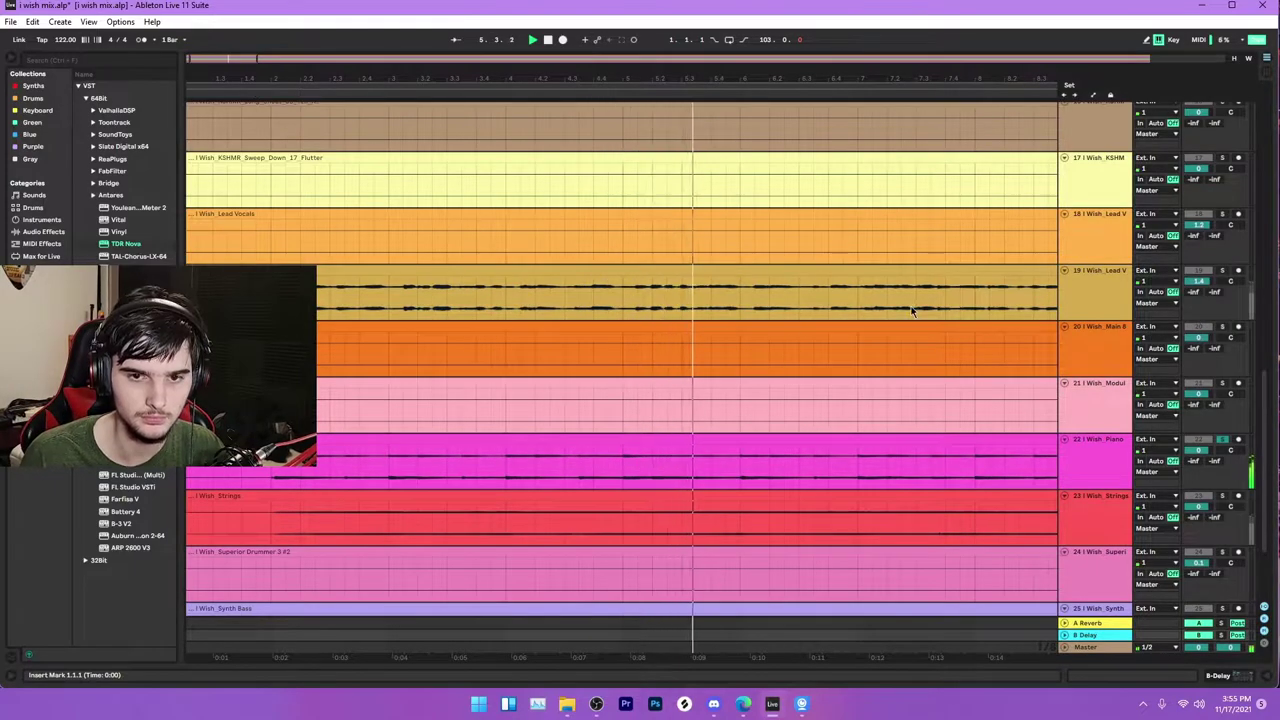
key("w")
key("w")
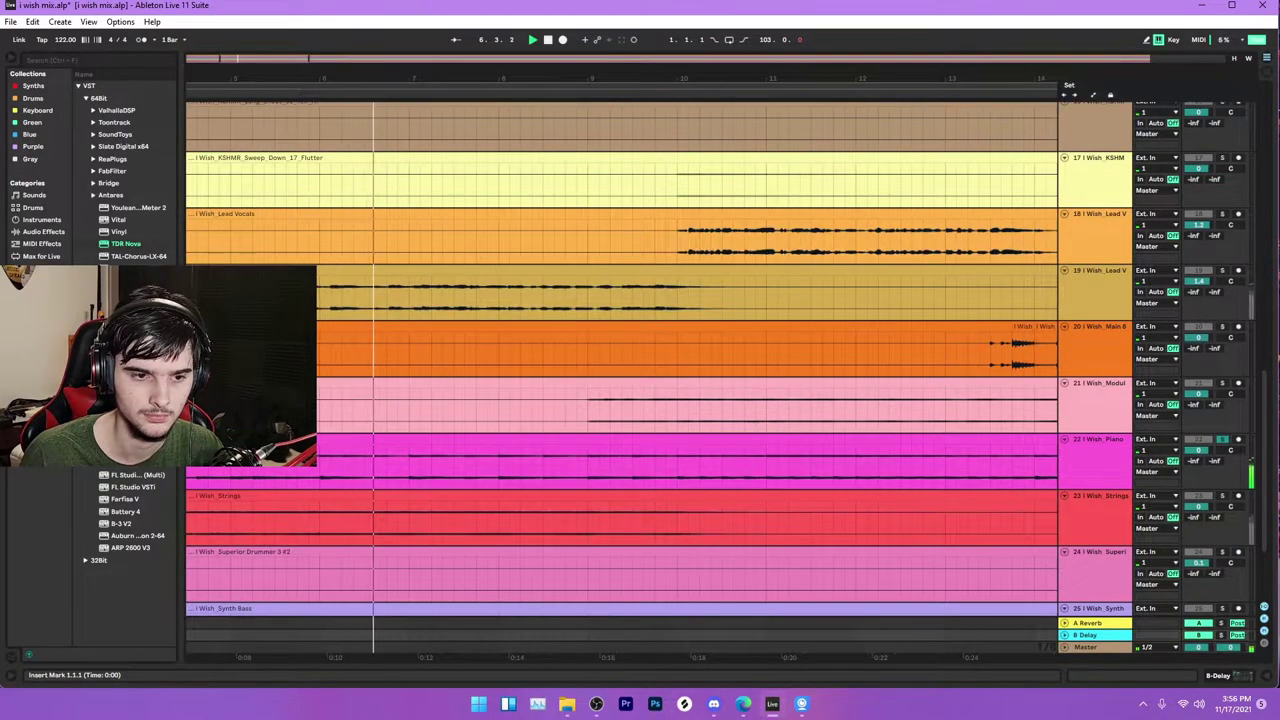
key("w")
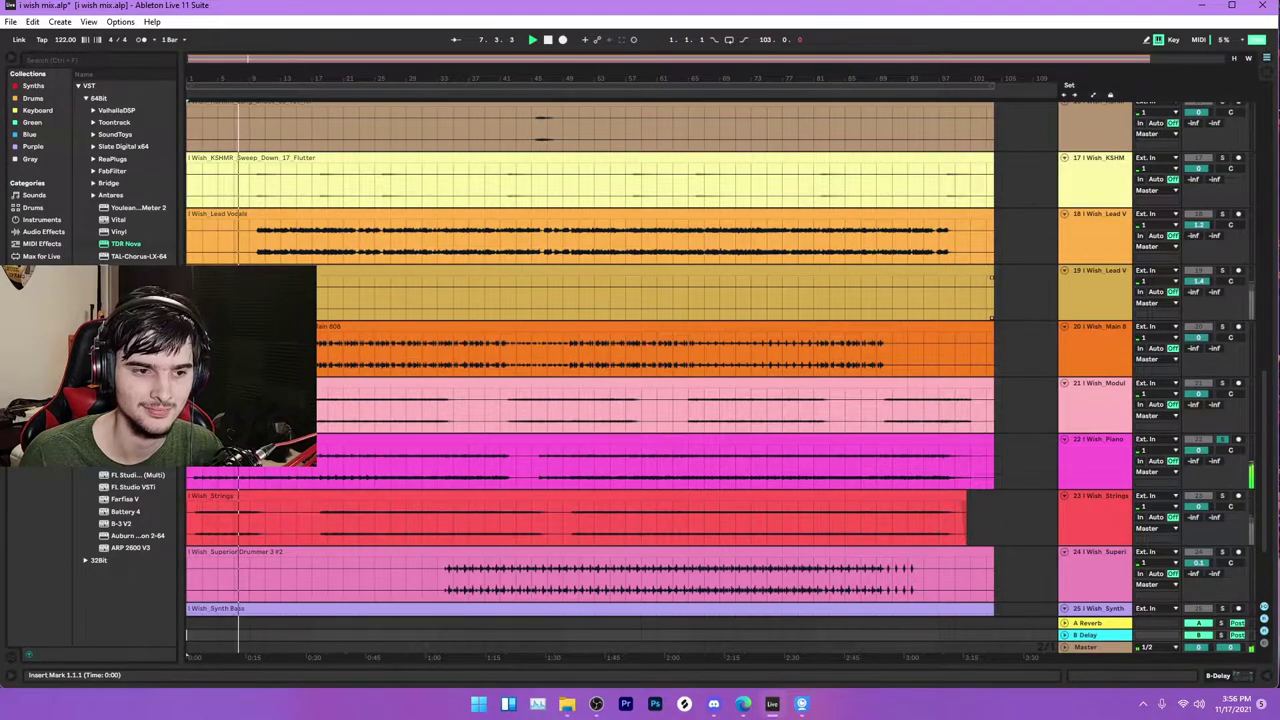
key("w")
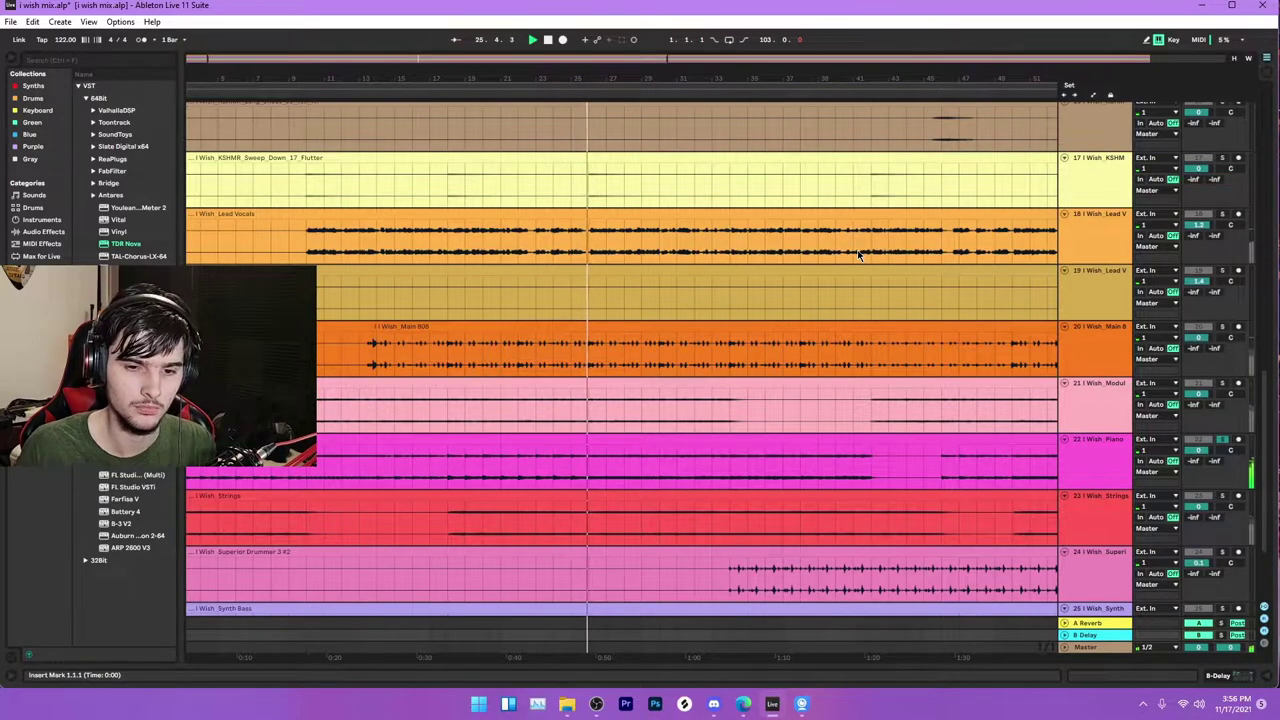
left_click(677, 94)
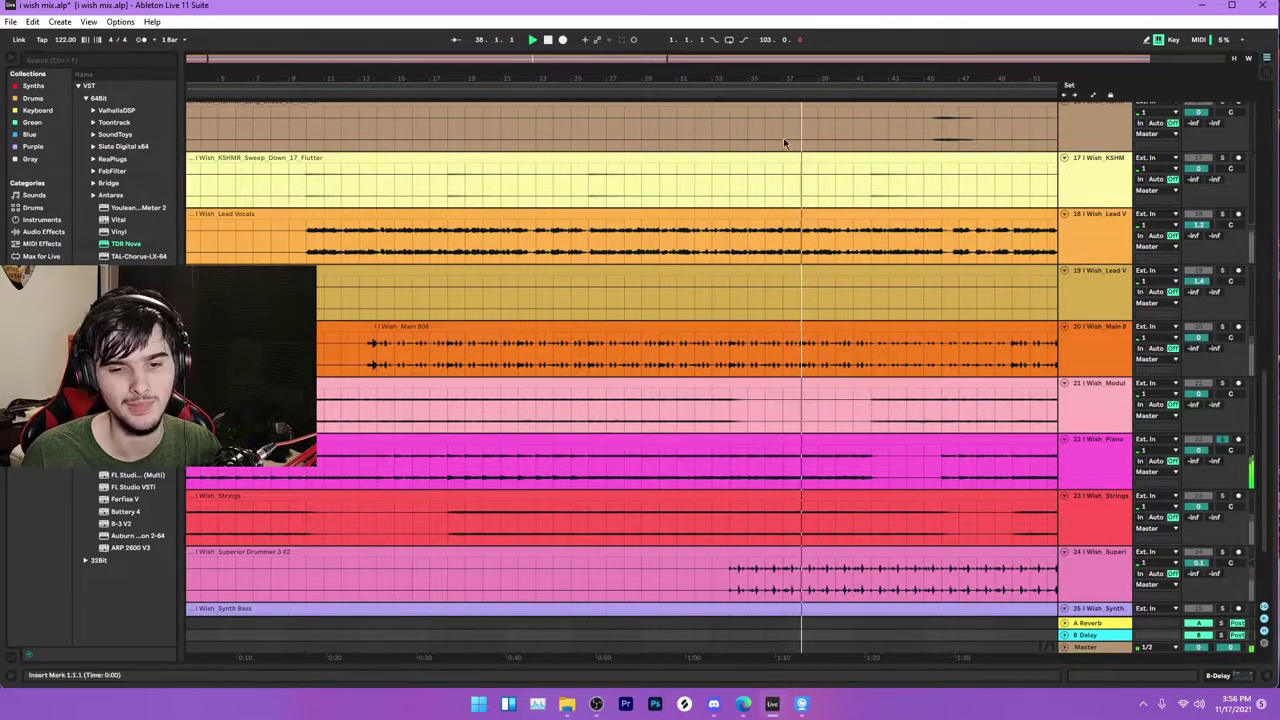
scroll(766, 128, "down", 3)
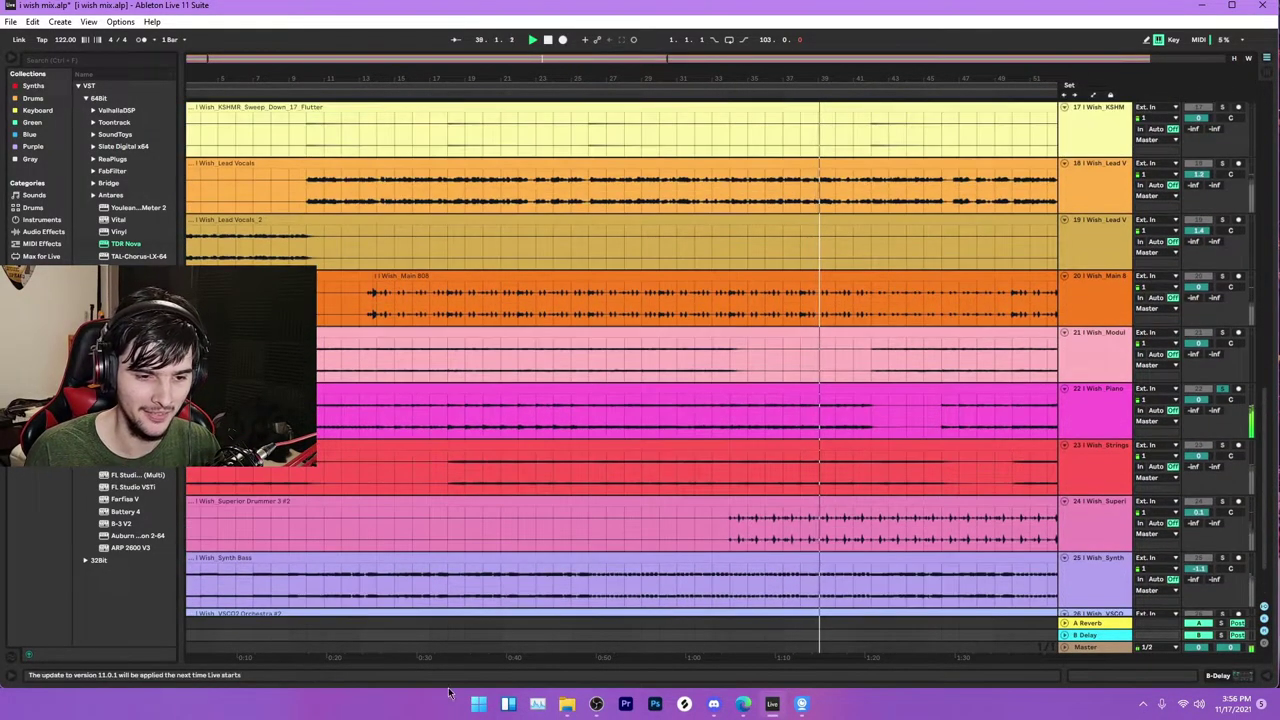
scroll(987, 453, "down", 2)
scroll(985, 453, "up", 3)
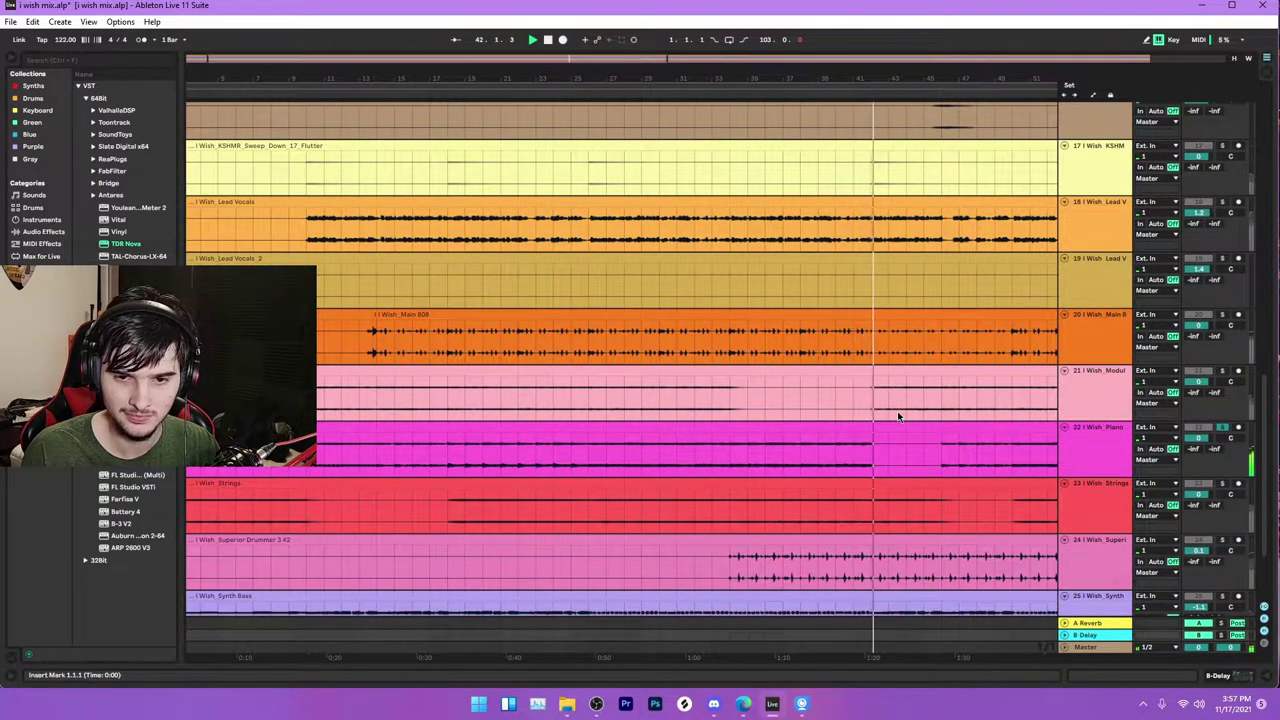
scroll(902, 410, "up", 3)
scroll(1000, 500, "down", 3)
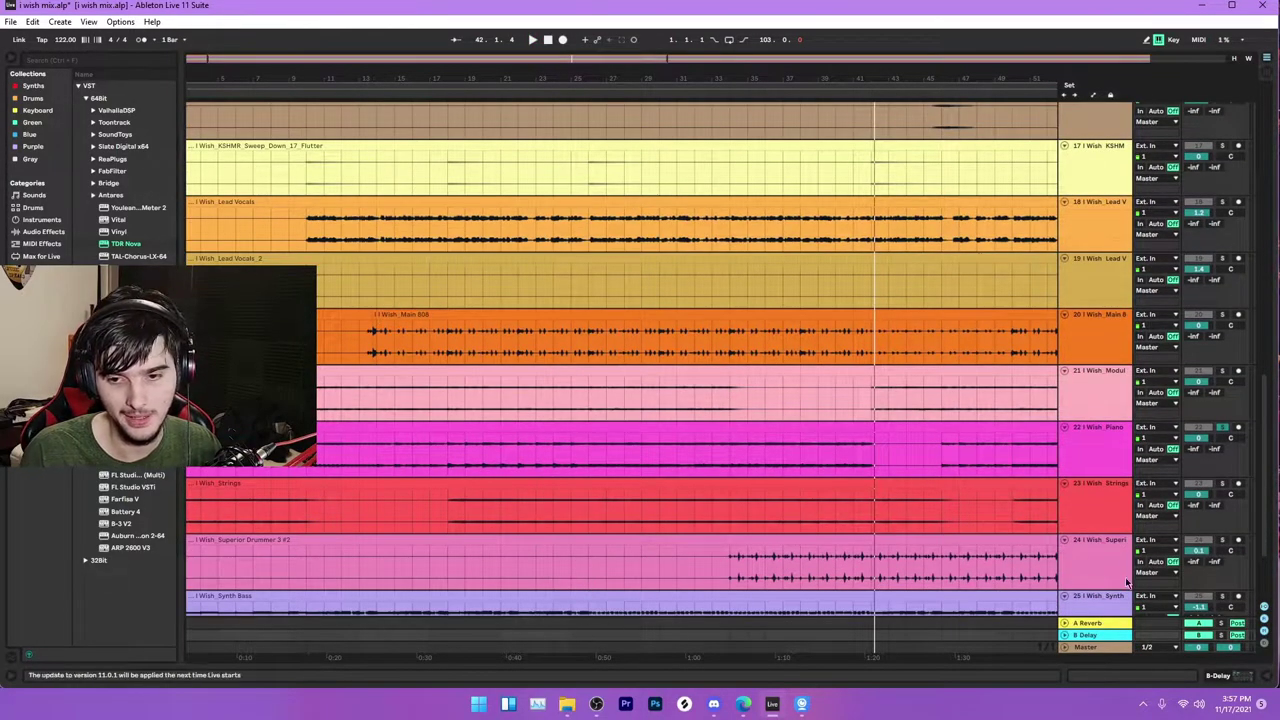
Step: Clear the piano solo, briefly audition track 9 soloed, and look through the remaining tracks down to the synth bass
scroll(1165, 228, "up", 12)
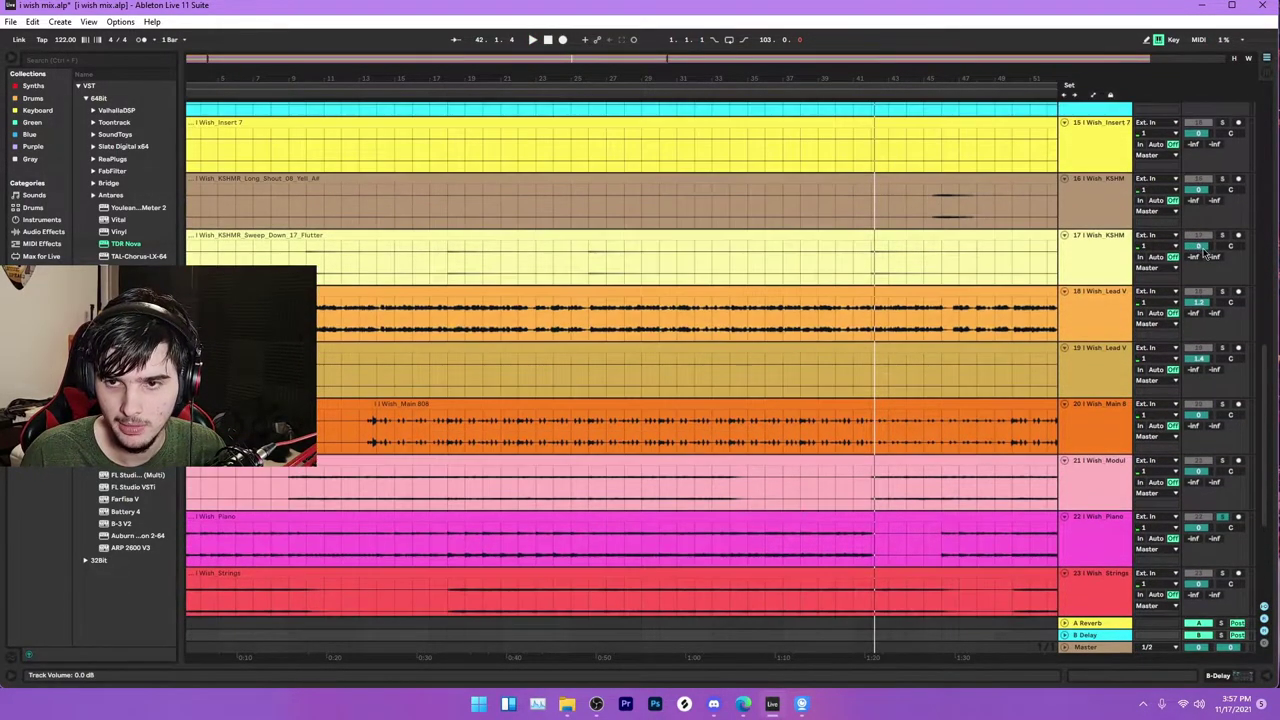
scroll(1206, 260, "up", 4)
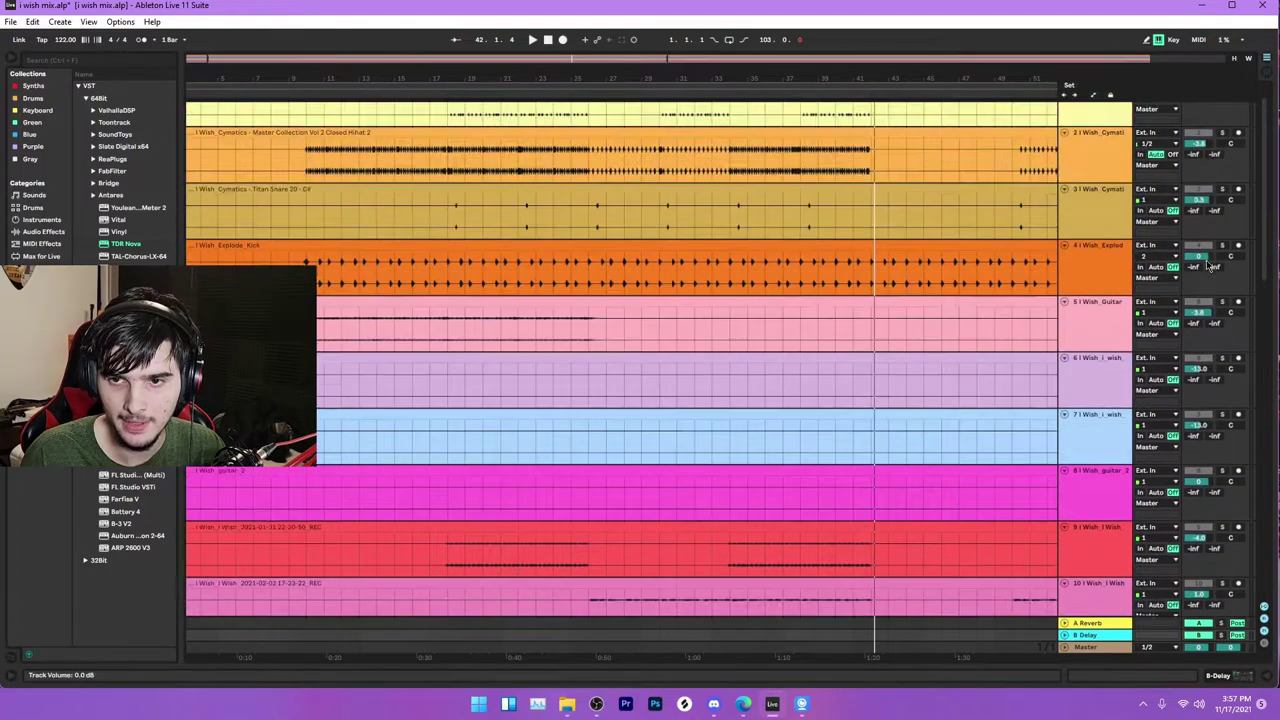
scroll(1206, 260, "down", 7)
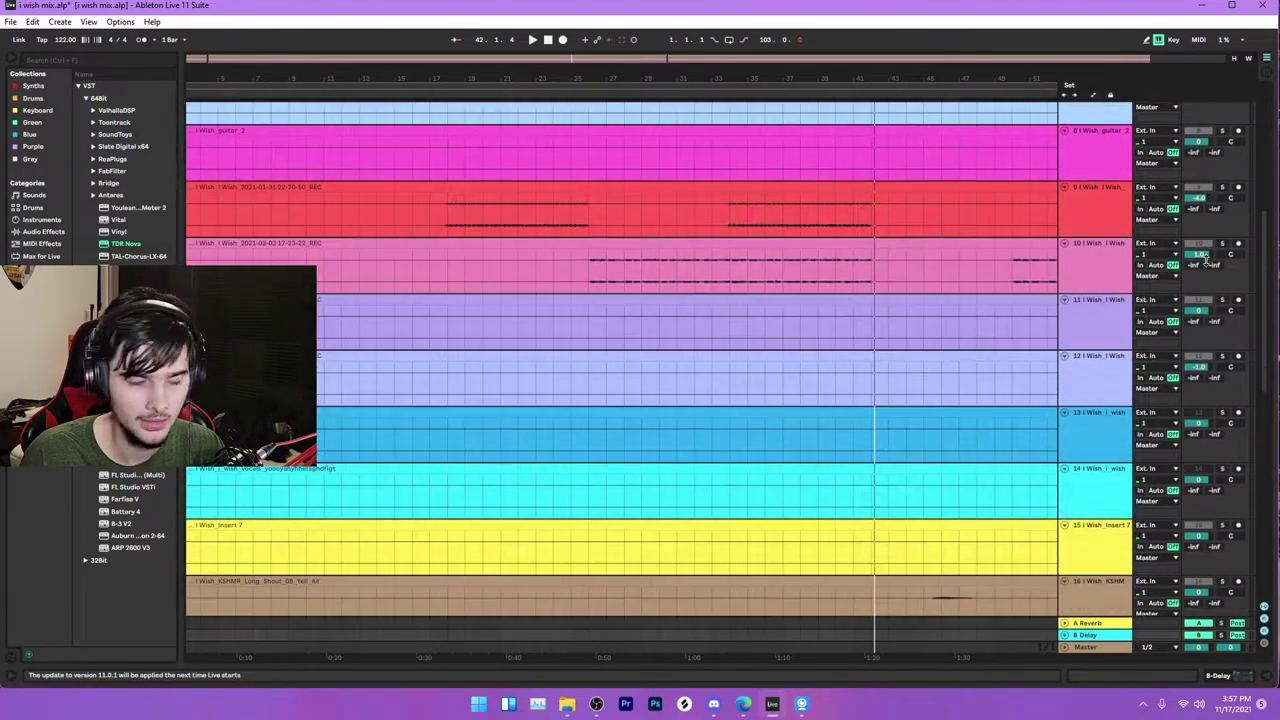
scroll(1206, 260, "up", 6)
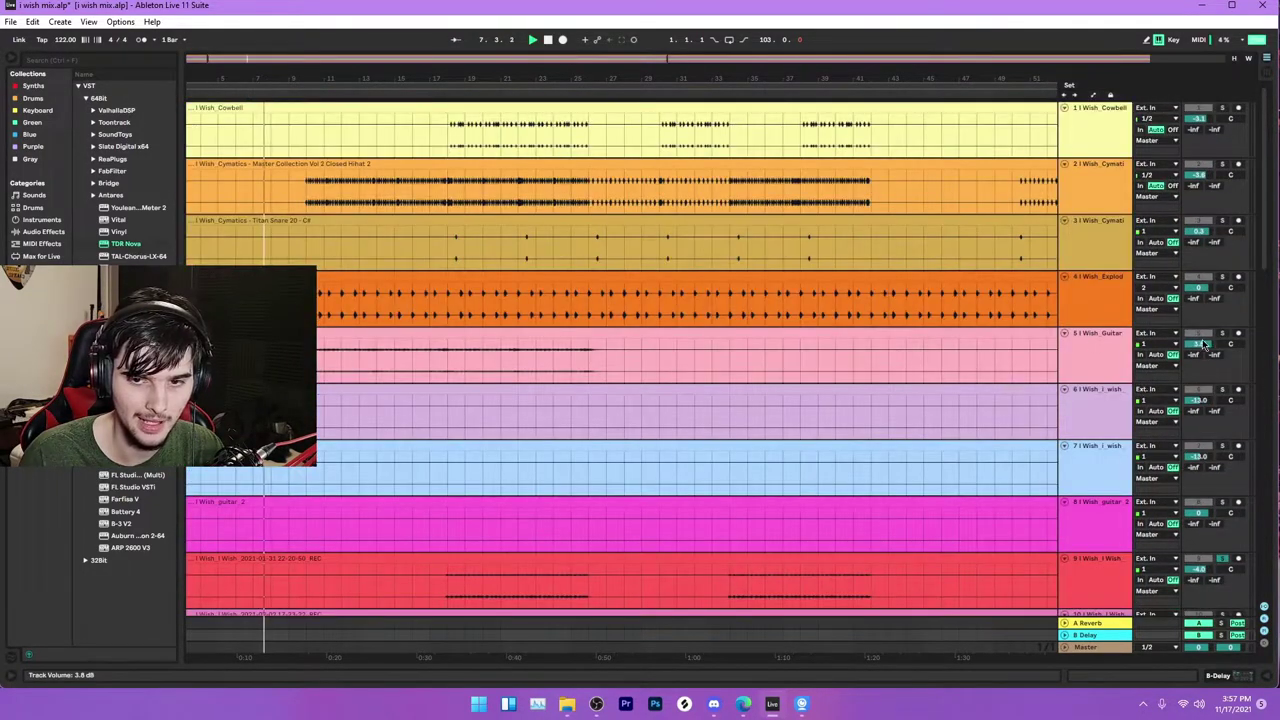
scroll(1206, 260, "down", 4)
scroll(1206, 260, "down", 10)
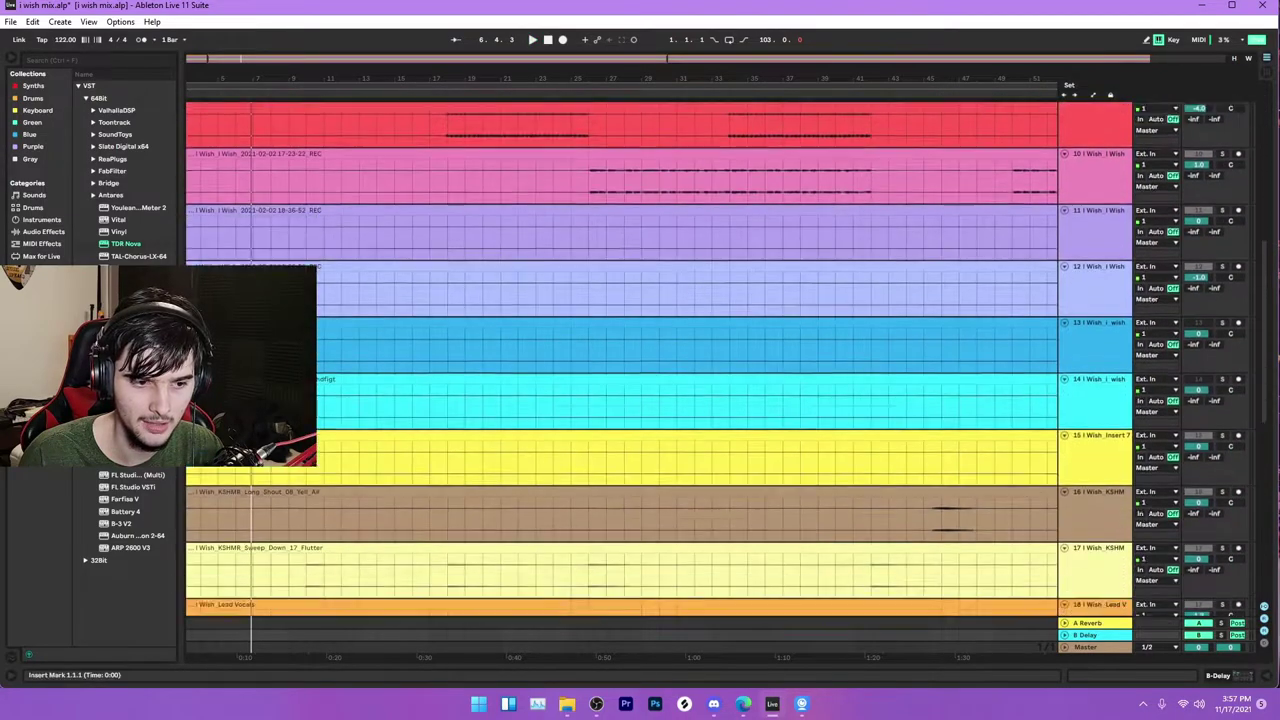
scroll(1206, 260, "down", 2)
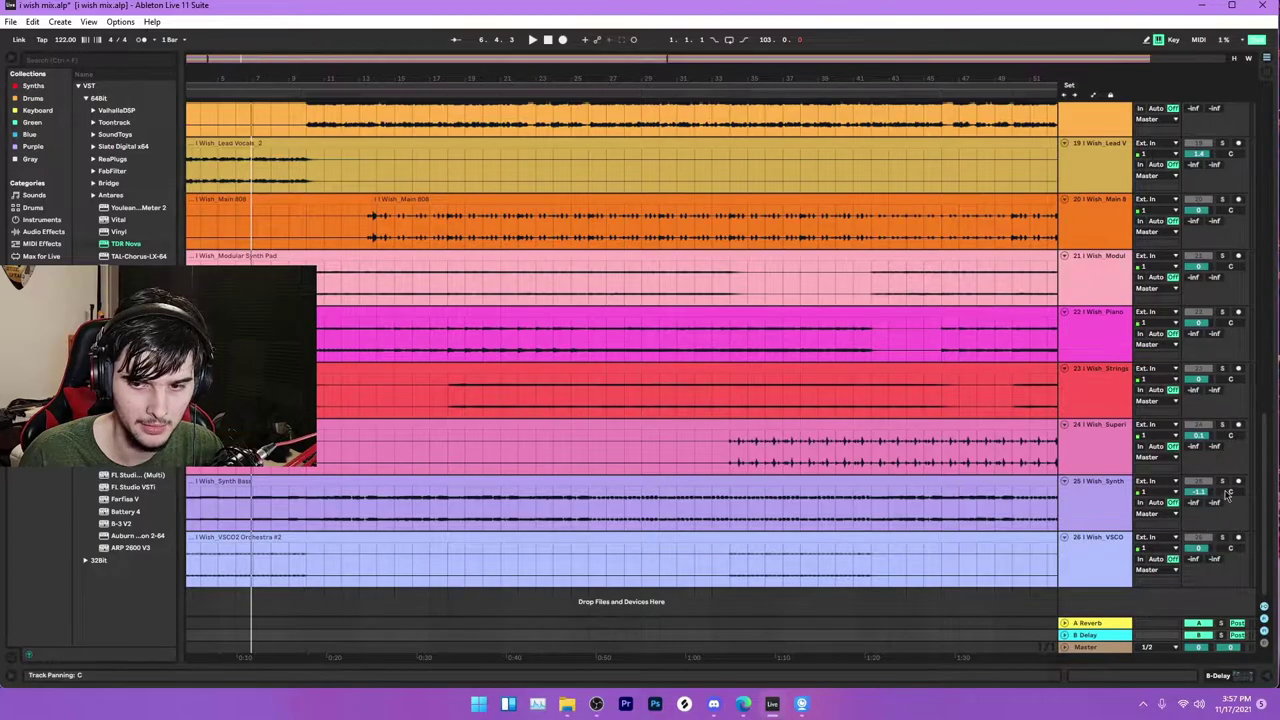
Step: Solo the synth bass track and play it from the beginning, skipping ahead to about bar 25
left_click(185, 91)
key("space")
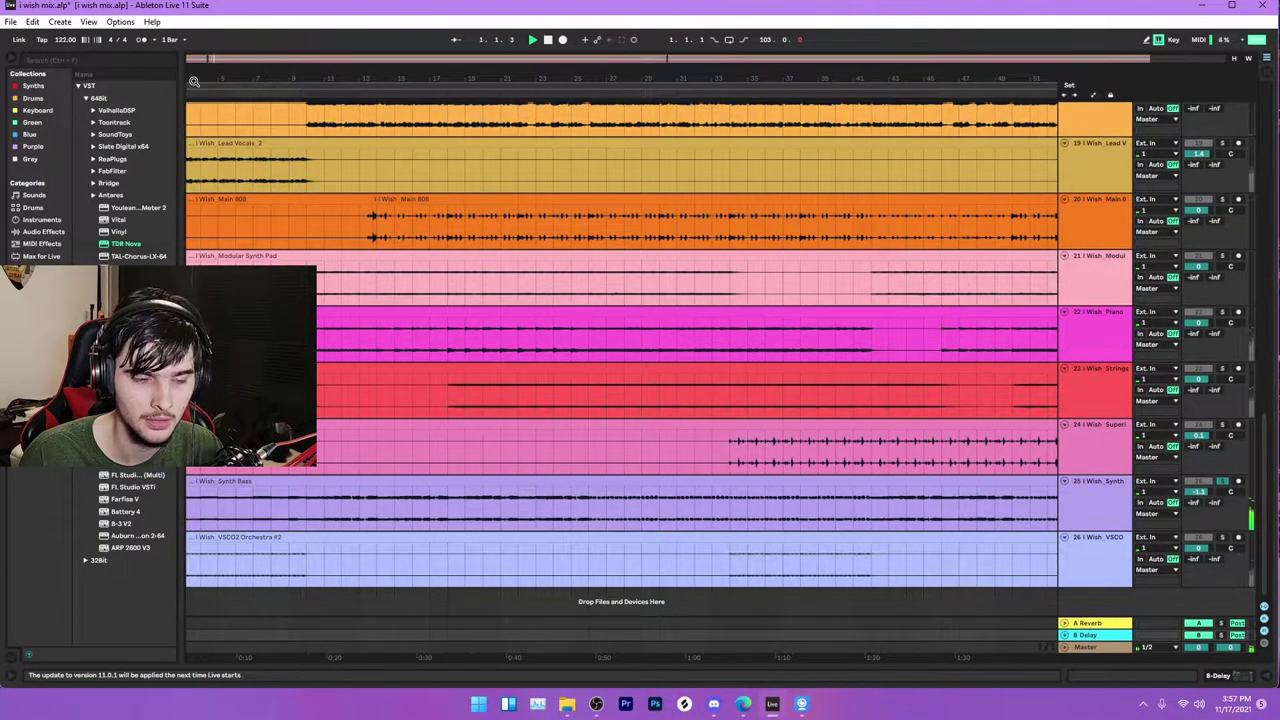
left_click_drag(203, 76, 237, 75)
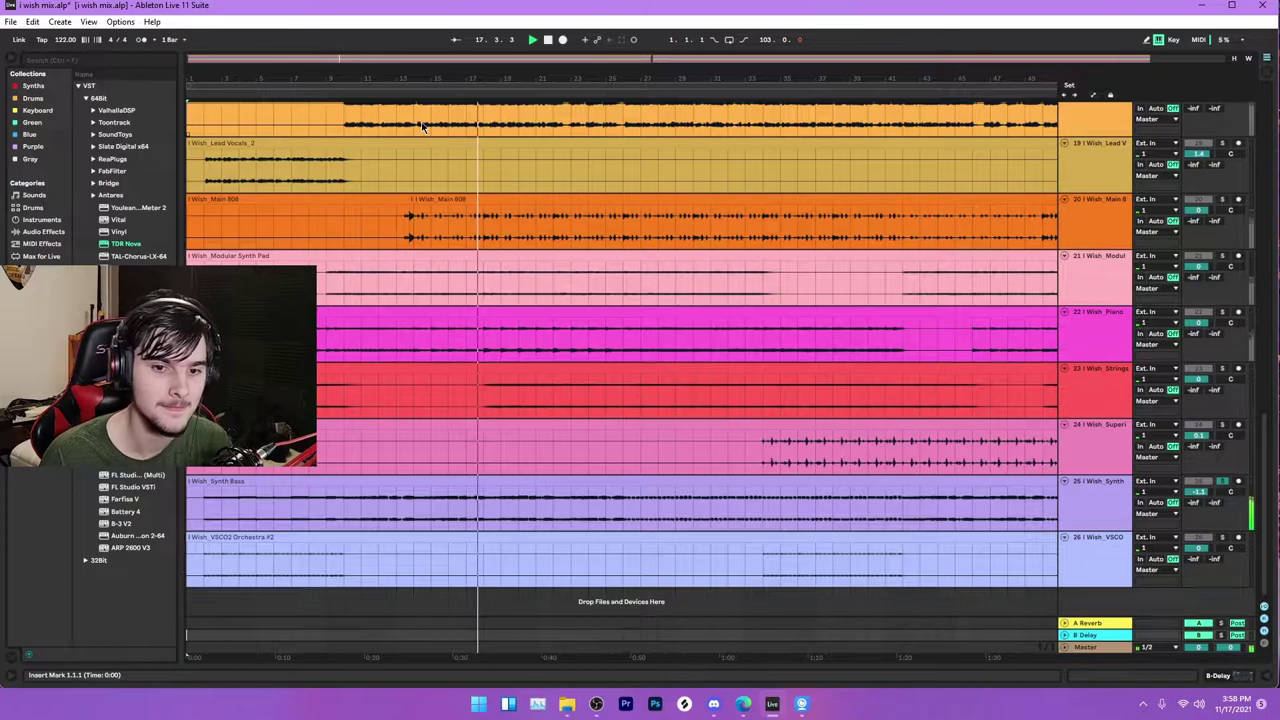
left_click(613, 92)
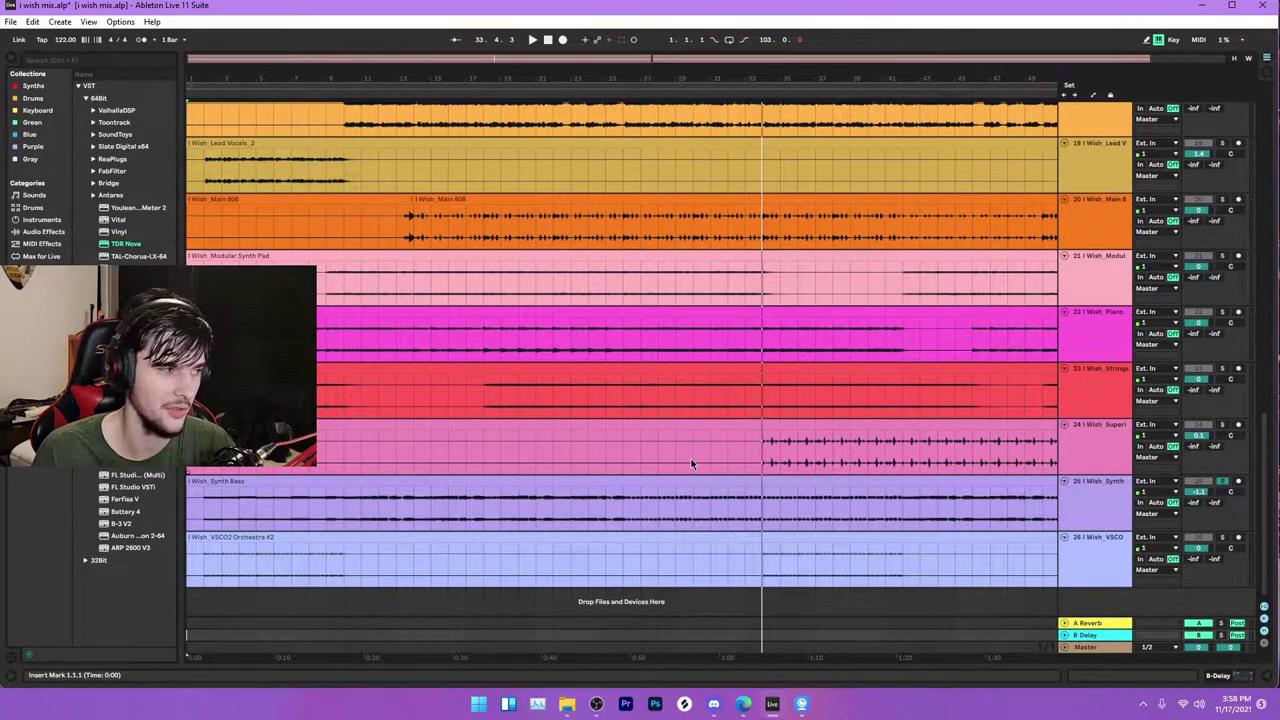
Step: Solo the strings track in place of the synth bass and play it from about bar 2, skipping ahead in stages to about bar 40
left_click(210, 94)
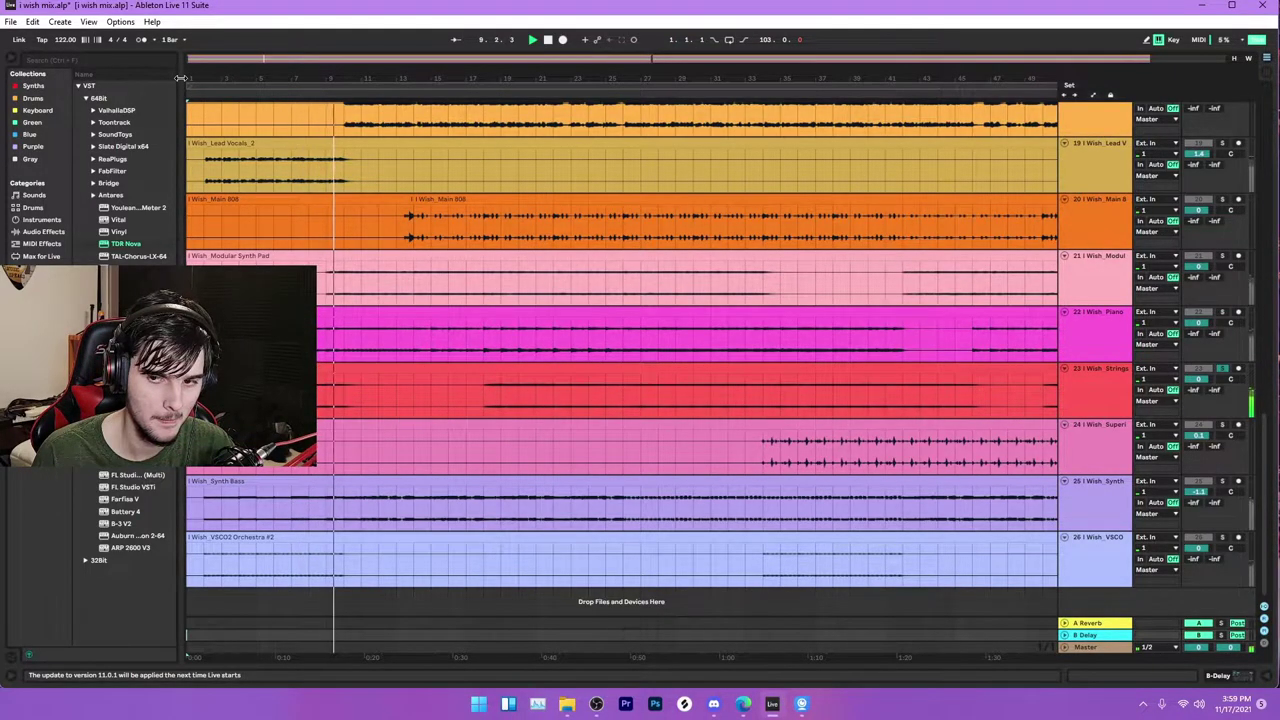
left_click(480, 94)
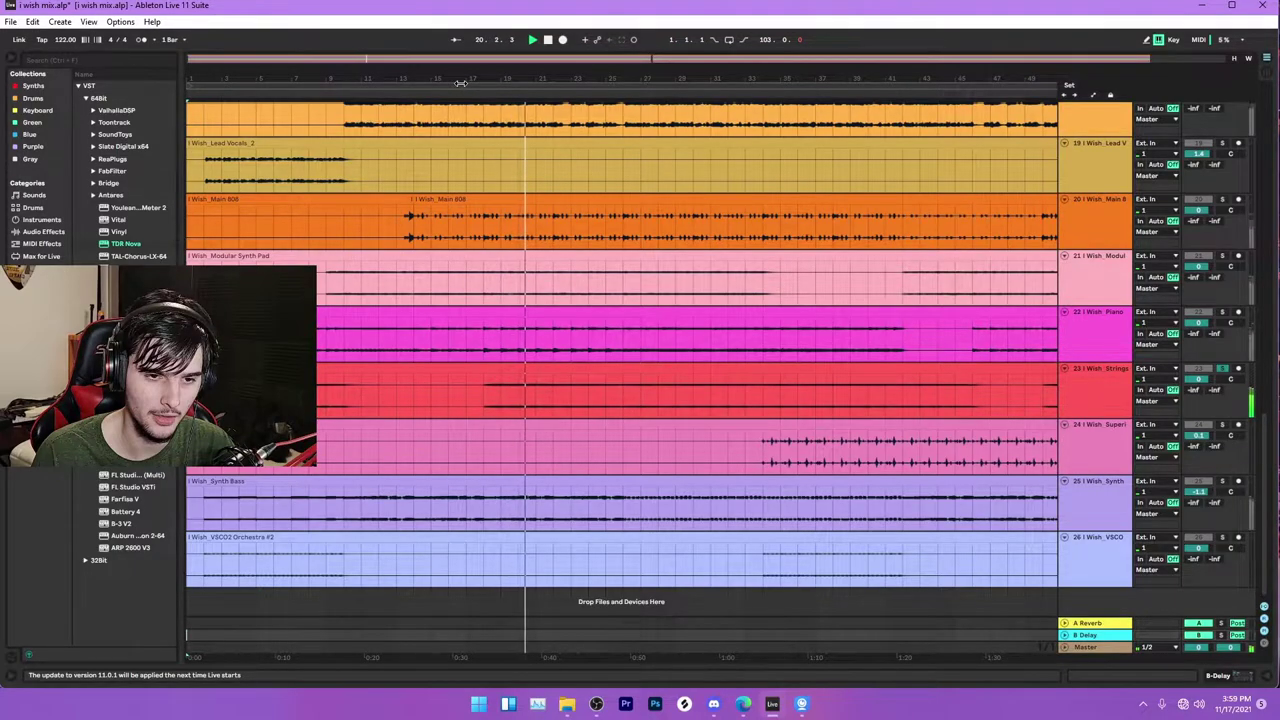
left_click(615, 93)
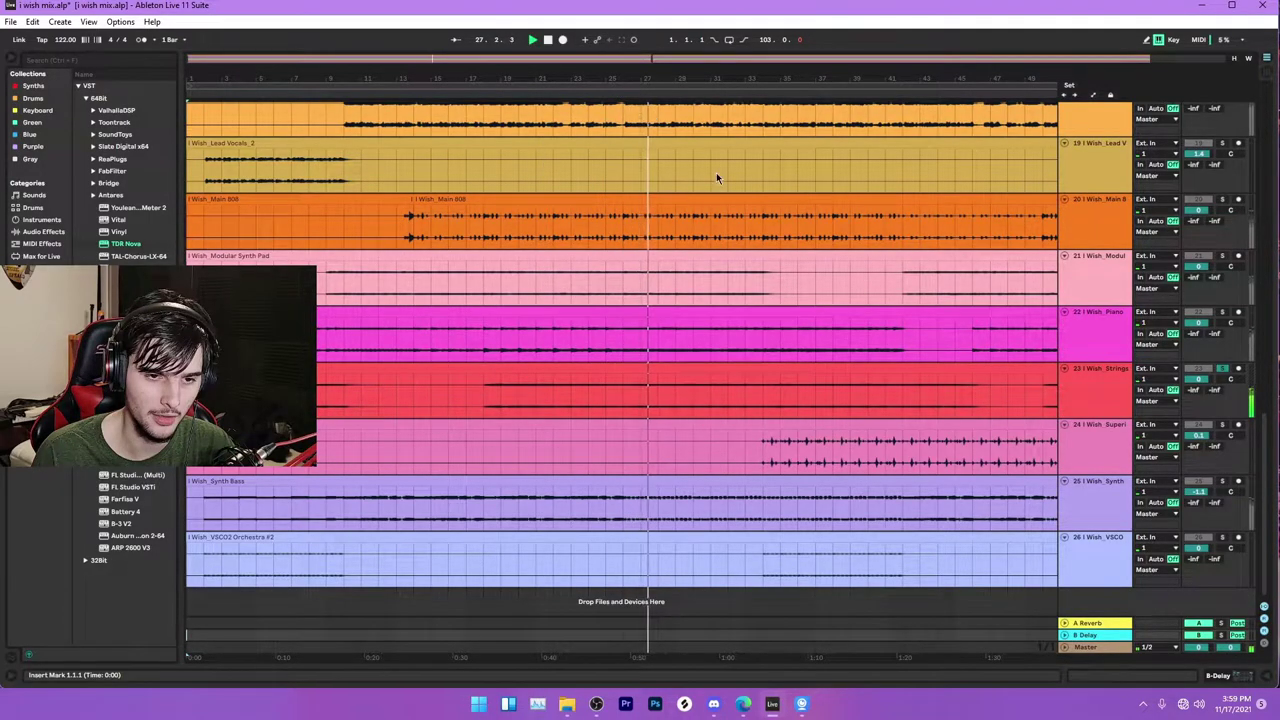
left_click(760, 95)
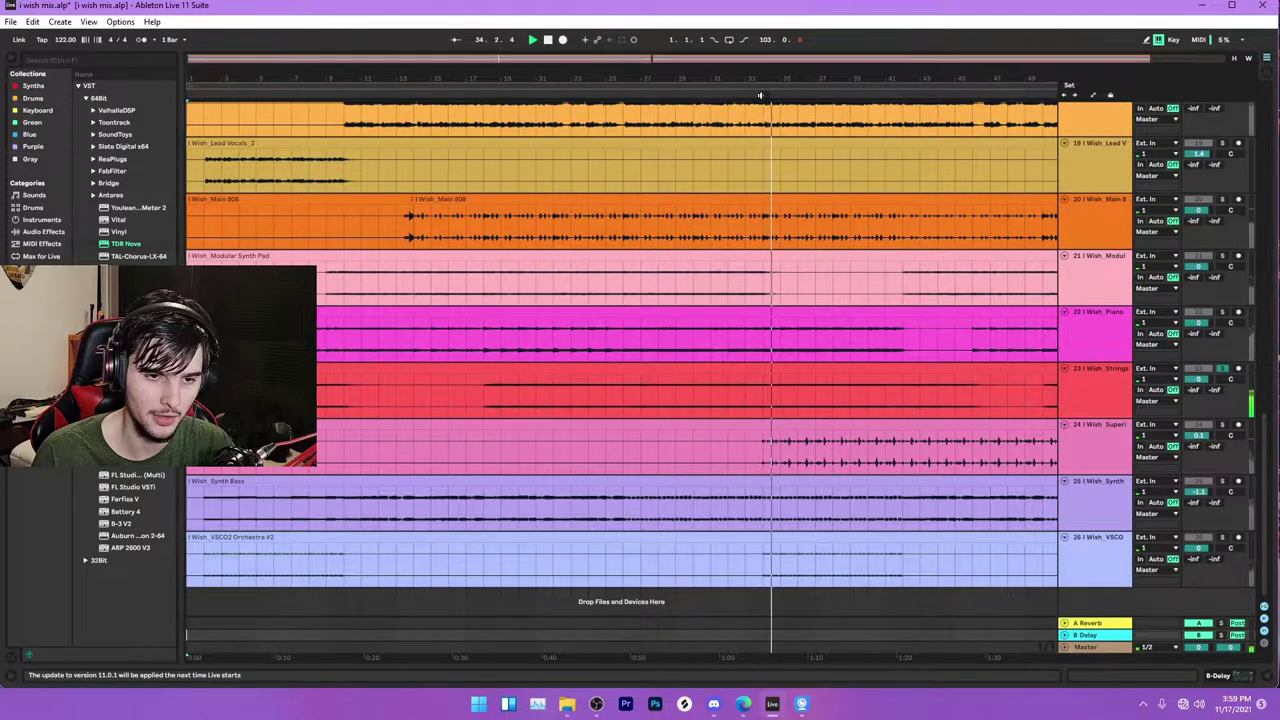
left_click(879, 94)
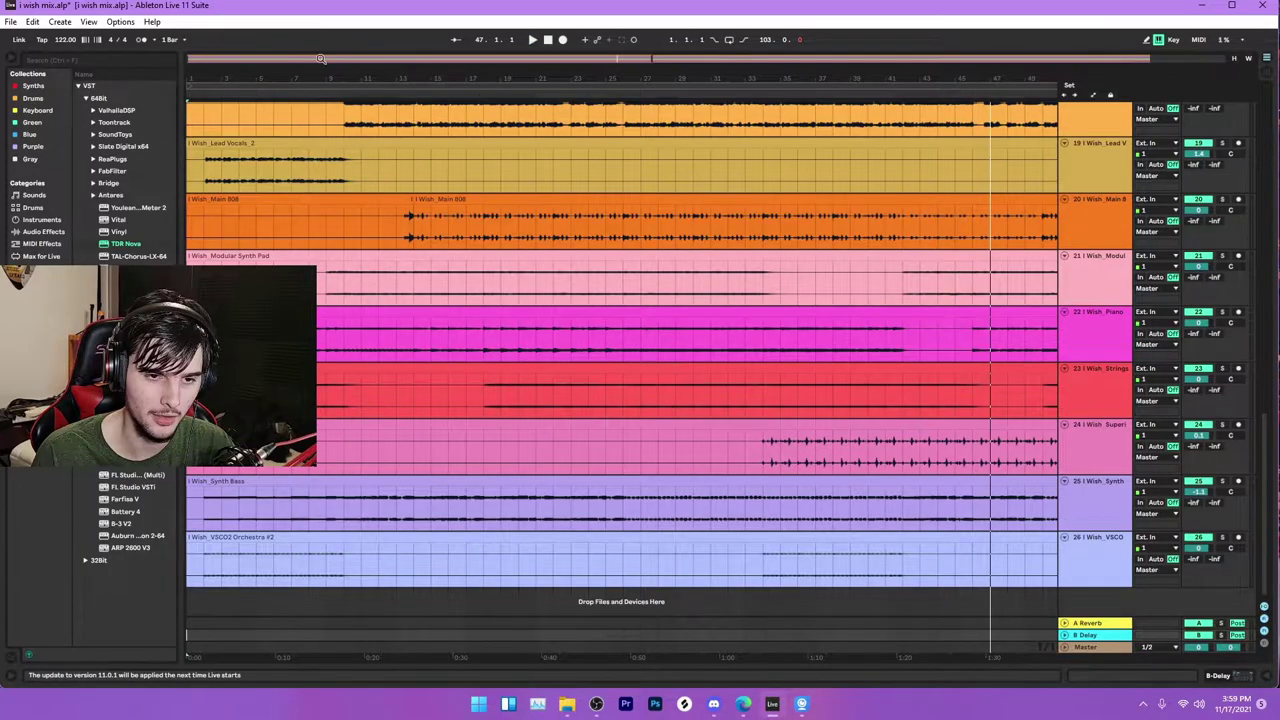
Step: Solo the modular synth pad in place of the strings and play it from about bar 9, skipping ahead to about bar 34
scroll(330, 340, "up", 6)
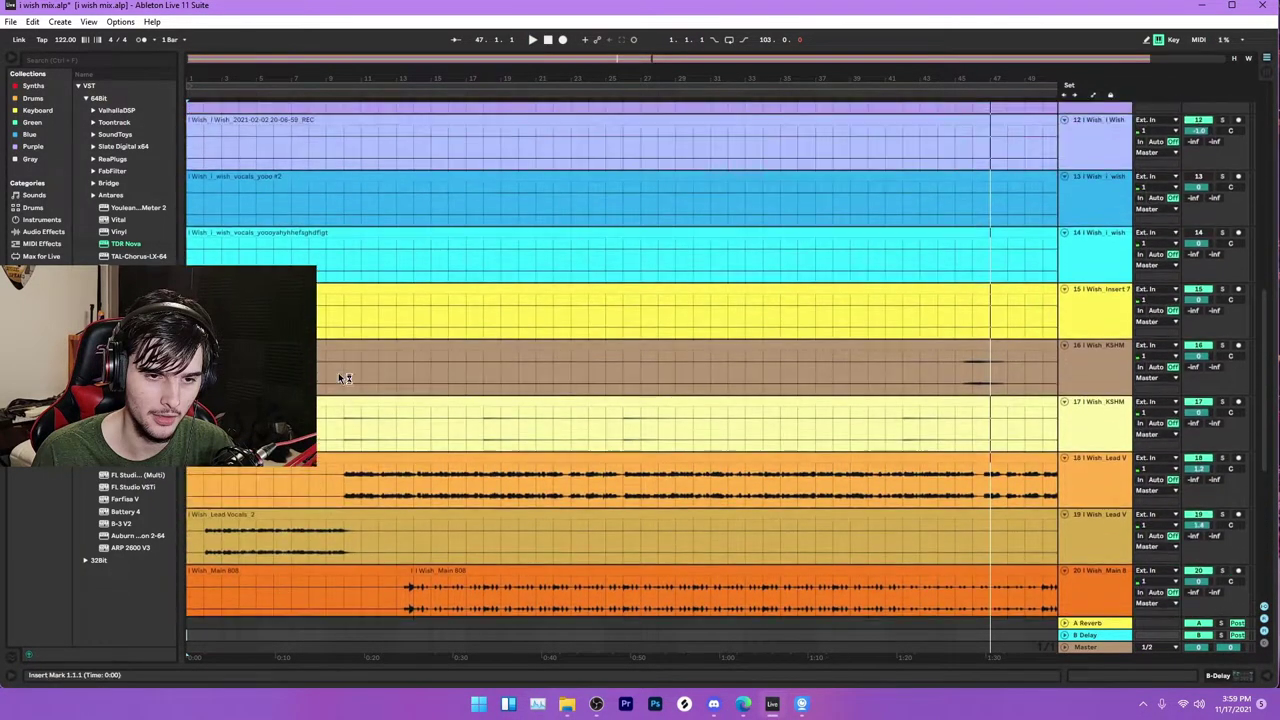
scroll(338, 372, "down", 4)
left_click(1222, 385)
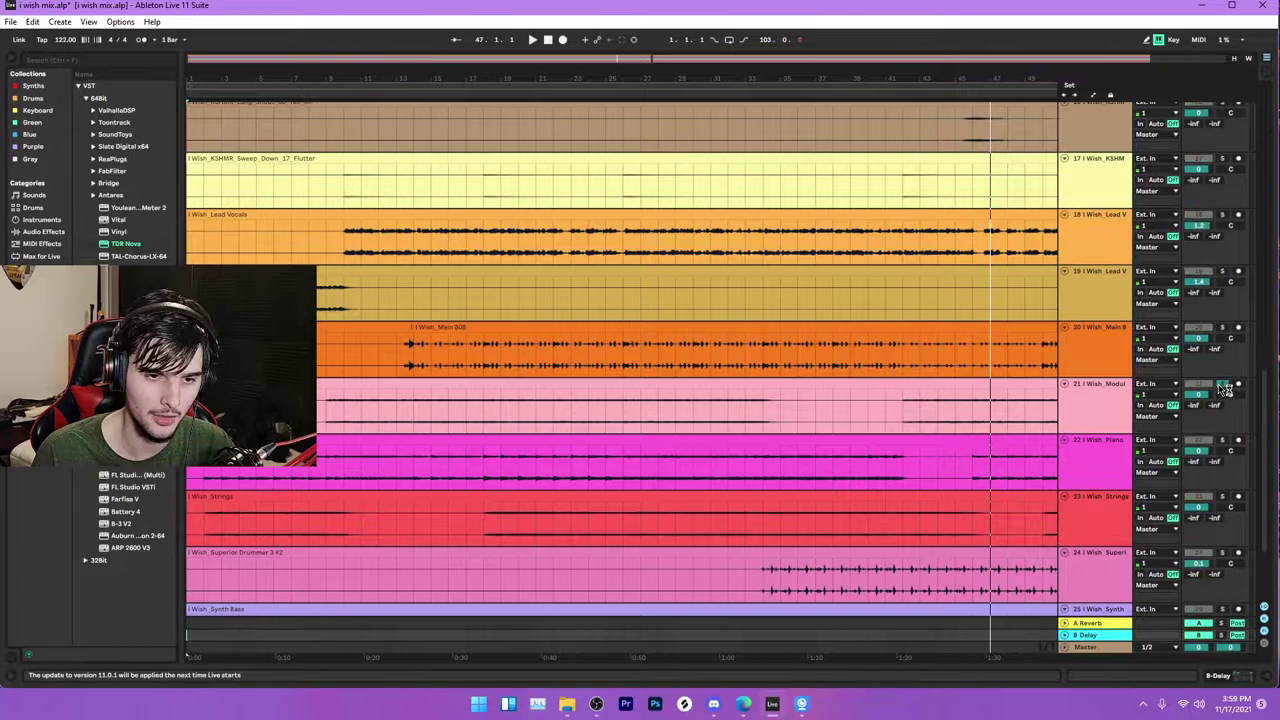
left_click(324, 92)
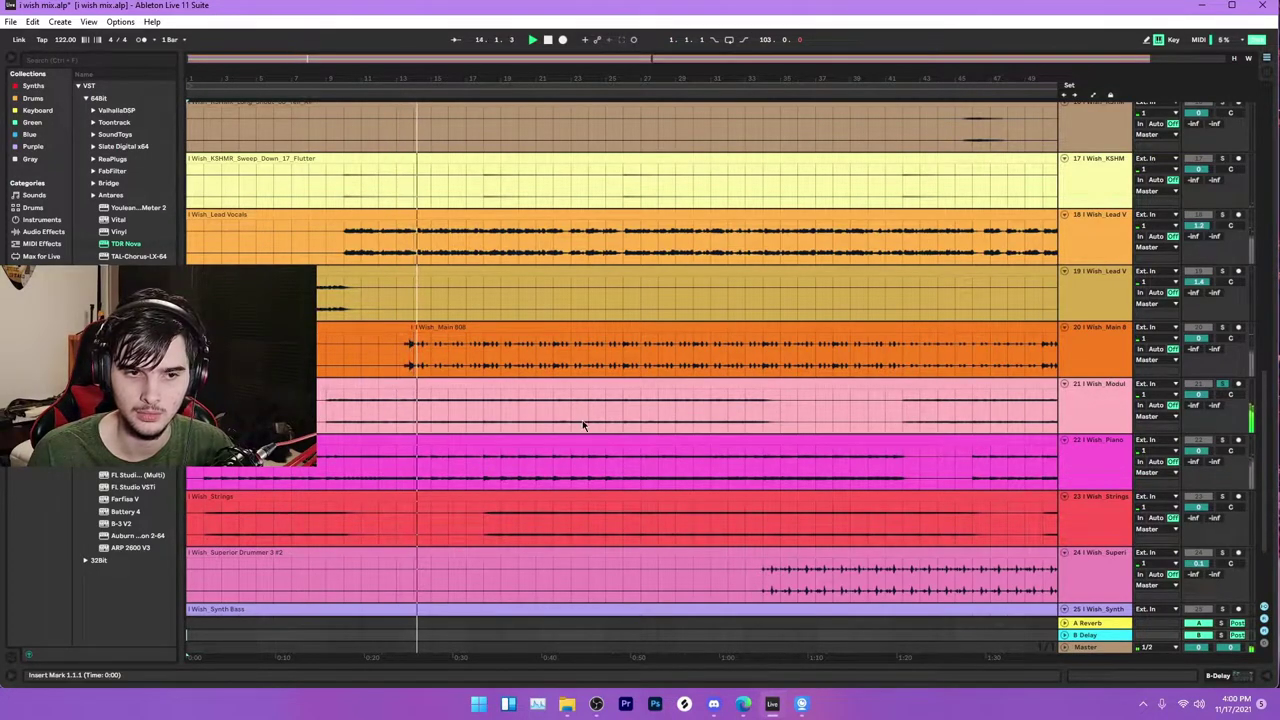
left_click(407, 356)
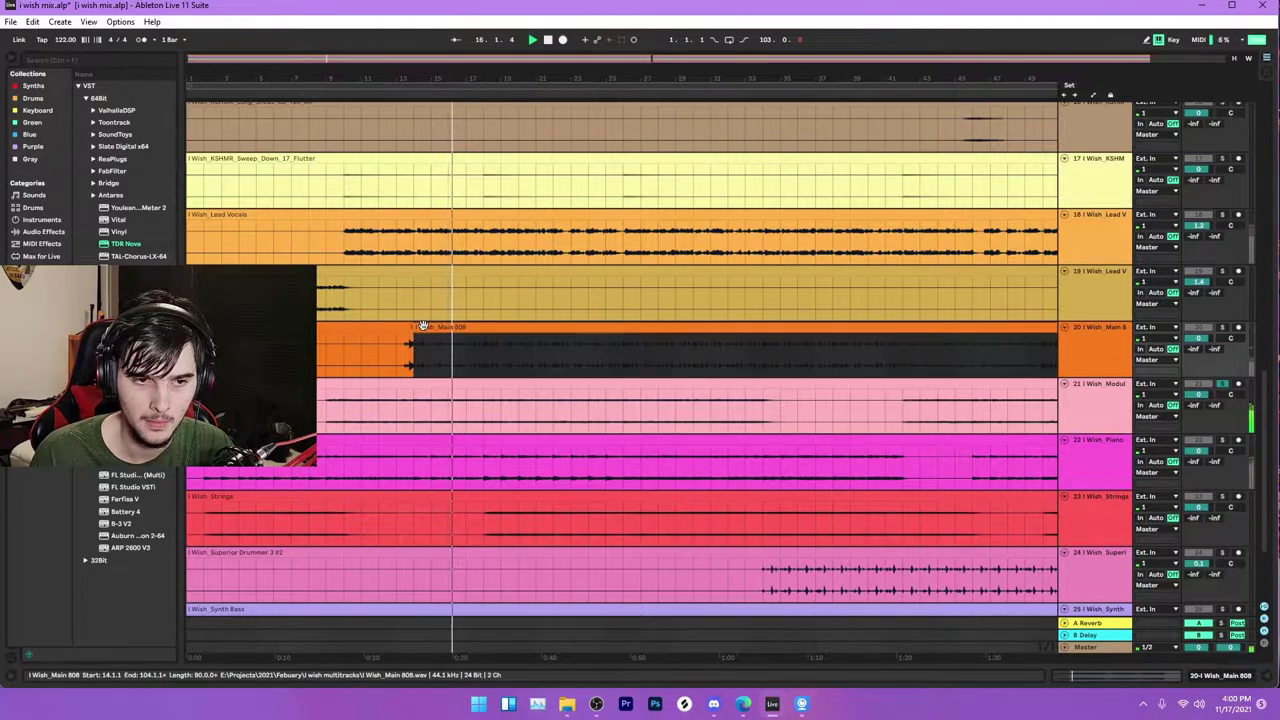
left_click(536, 397)
left_click(789, 391)
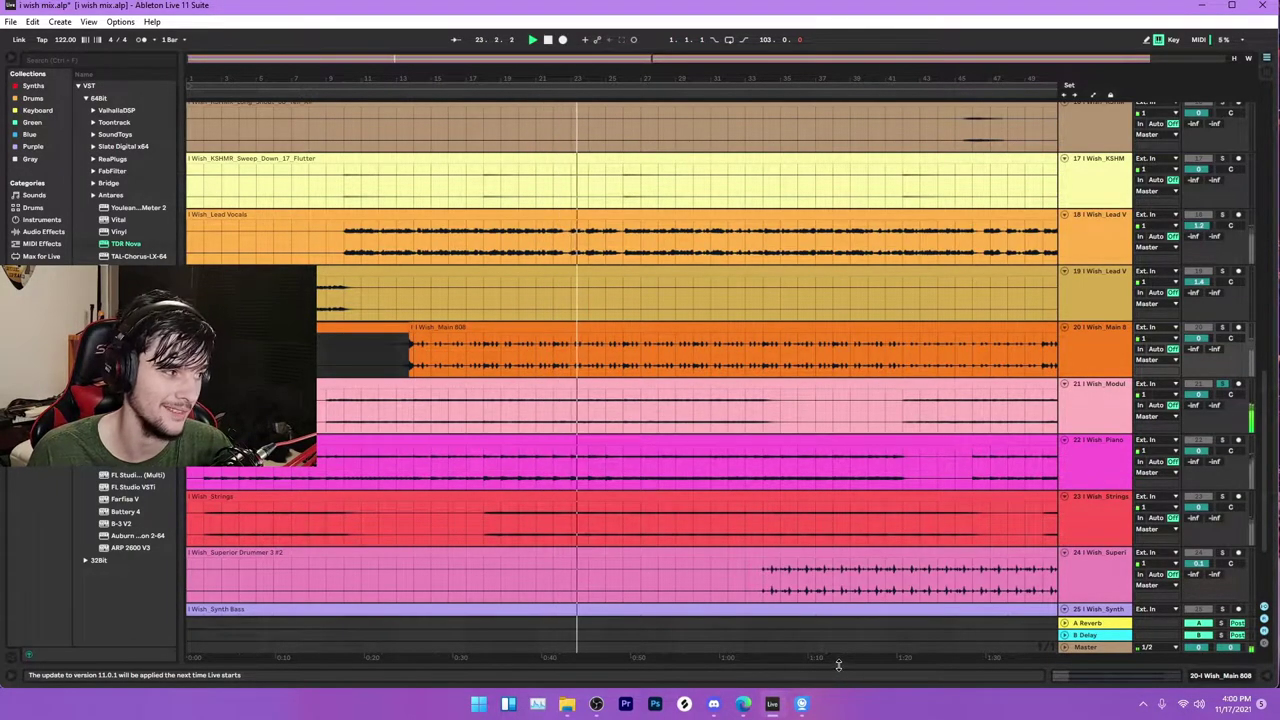
left_click(765, 657)
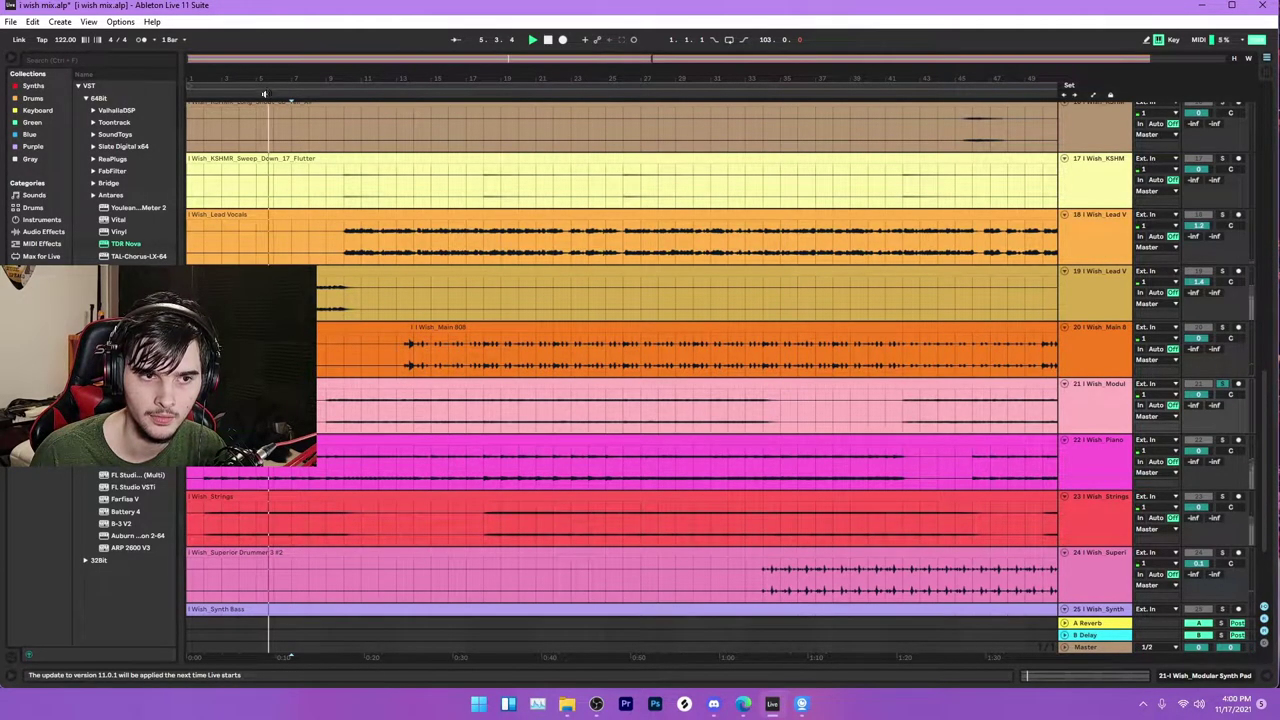
Step: Solo the VSCO2 orchestra track in place of the synth pad and play it from bar 2
scroll(317, 290, "down", 3)
scroll(620, 360, "down", 2)
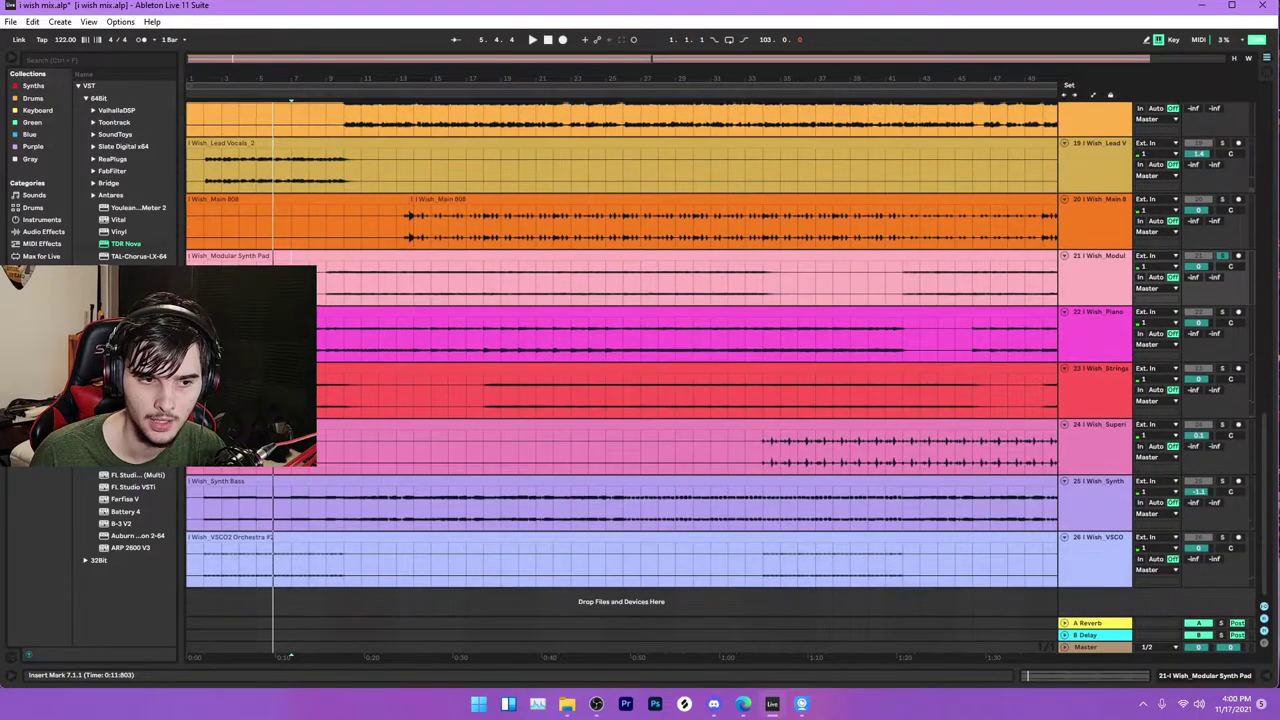
left_click(205, 580)
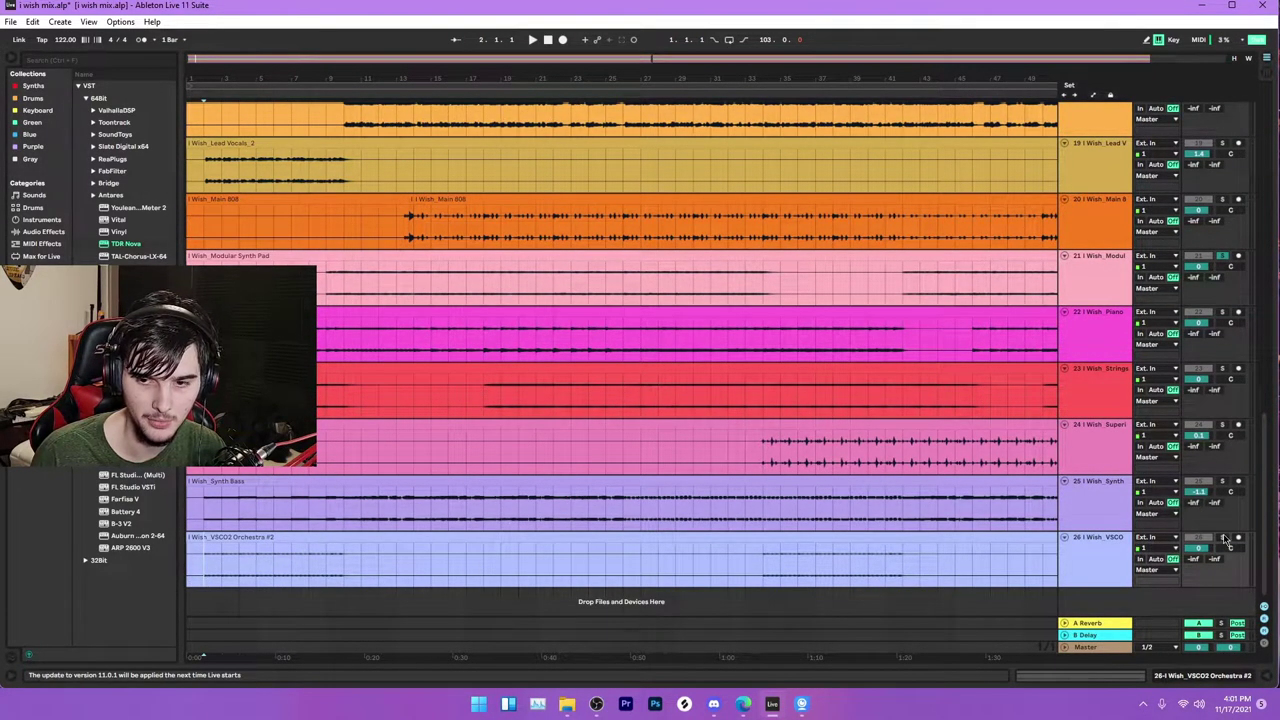
key("space")
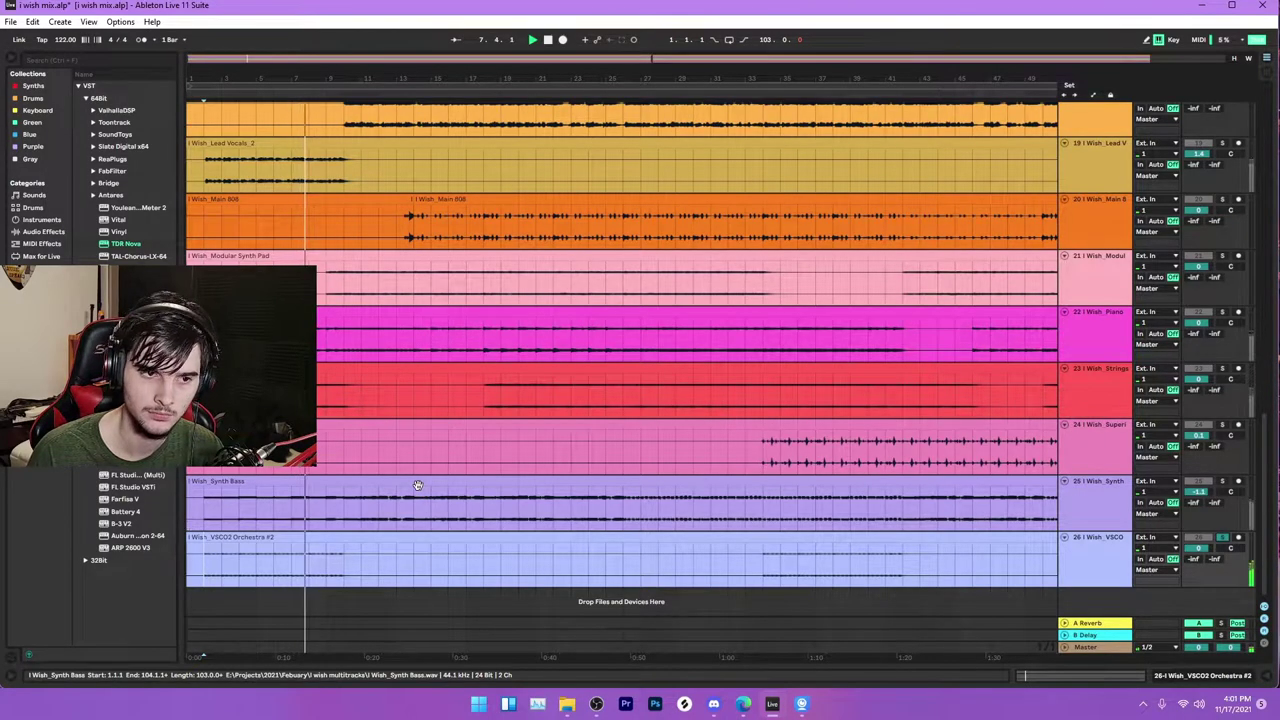
Step: Solo the closed hi-hat track in place of the VSCO2 orchestra and play it from about bar 9
scroll(348, 367, "up", 4)
scroll(348, 367, "up", 3)
scroll(348, 367, "up", 1)
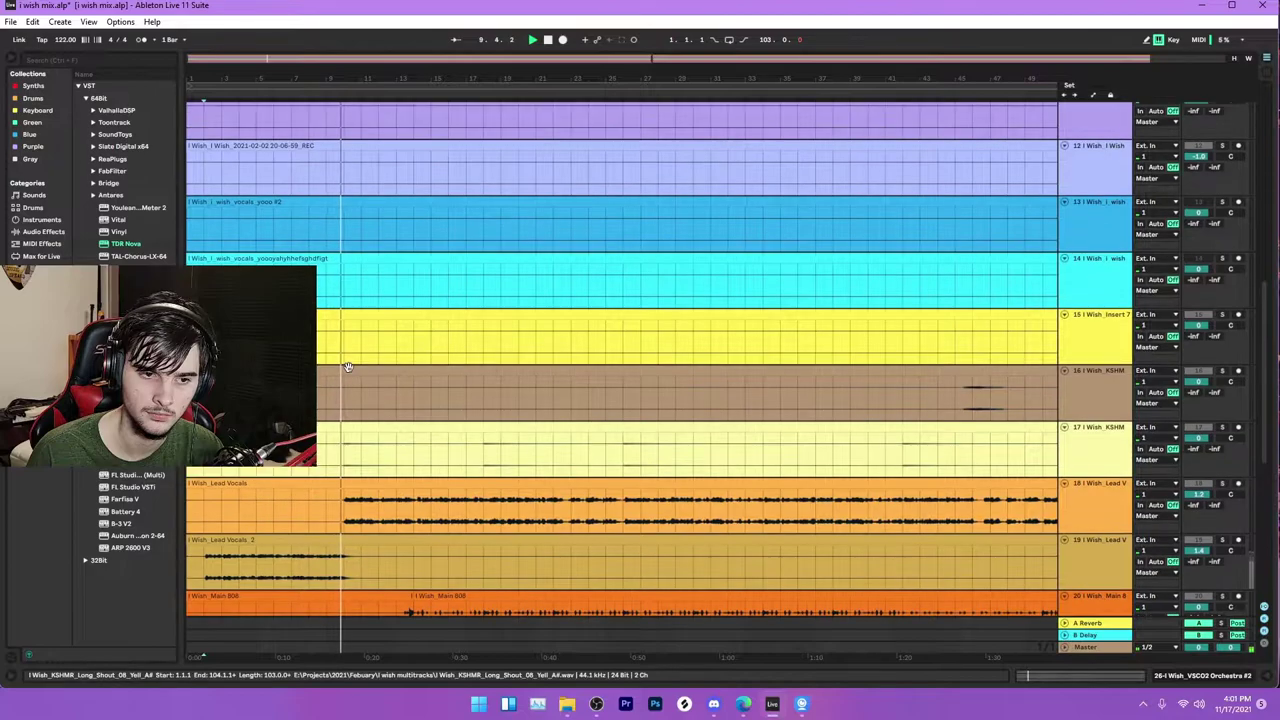
scroll(348, 367, "down", 2)
scroll(349, 370, "up", 5)
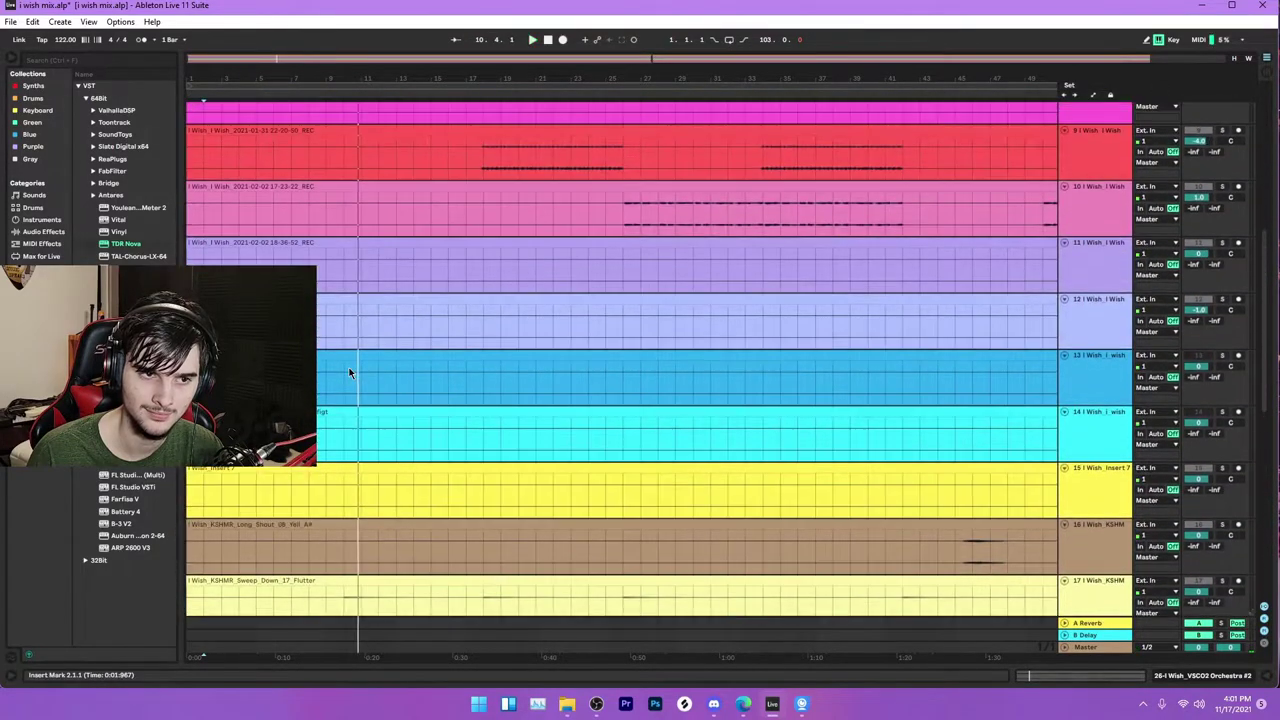
scroll(349, 370, "up", 8)
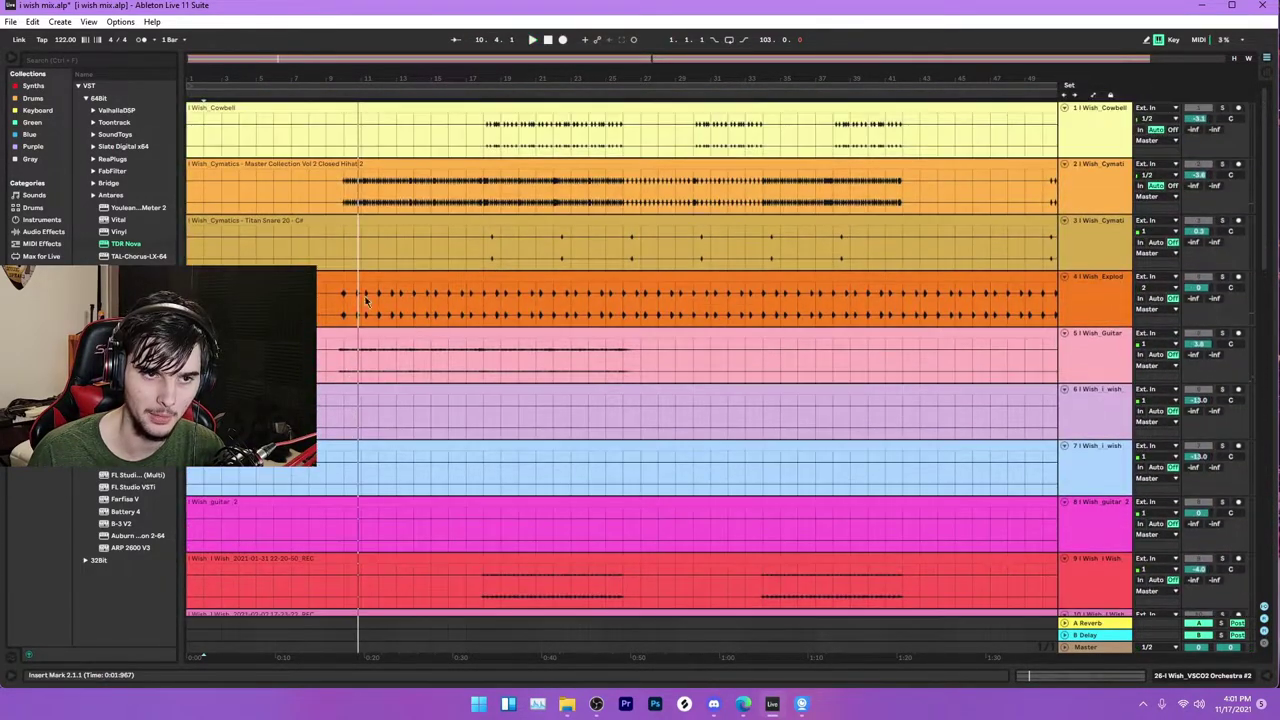
key("space")
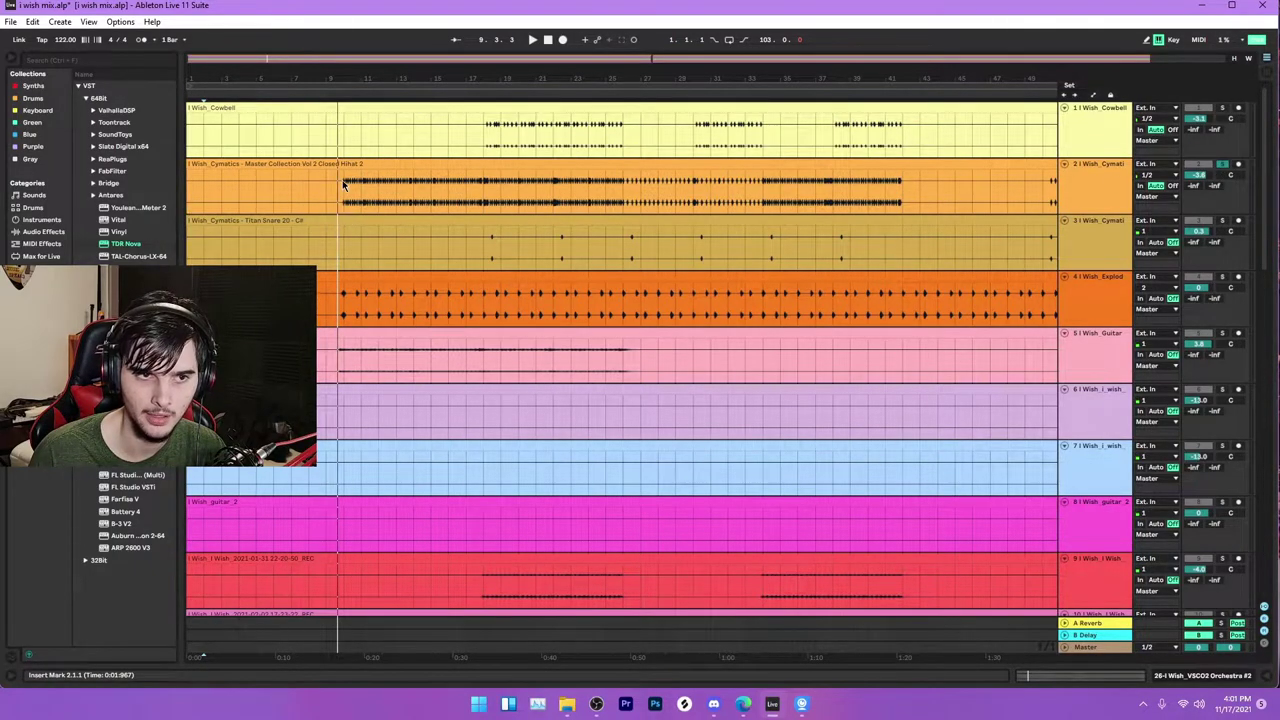
scroll(343, 183, "up", 5)
scroll(343, 183, "down", 5)
scroll(343, 183, "up", 5)
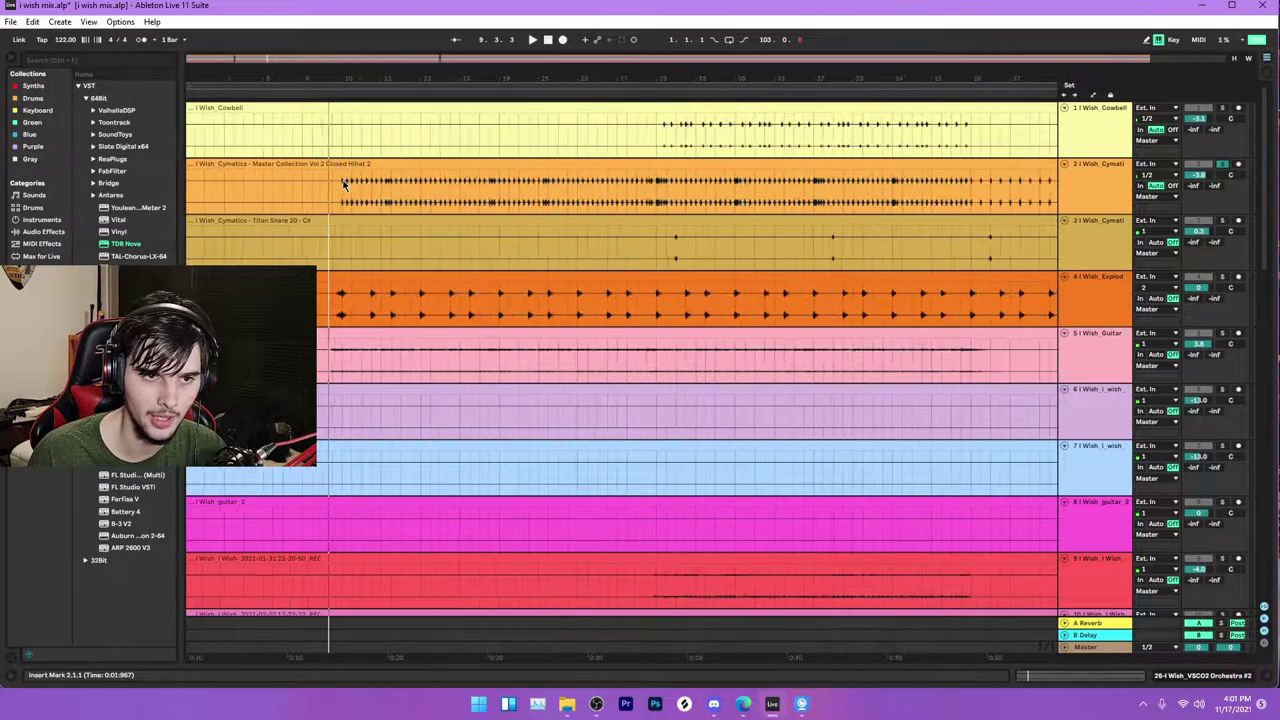
scroll(343, 183, "down", 3)
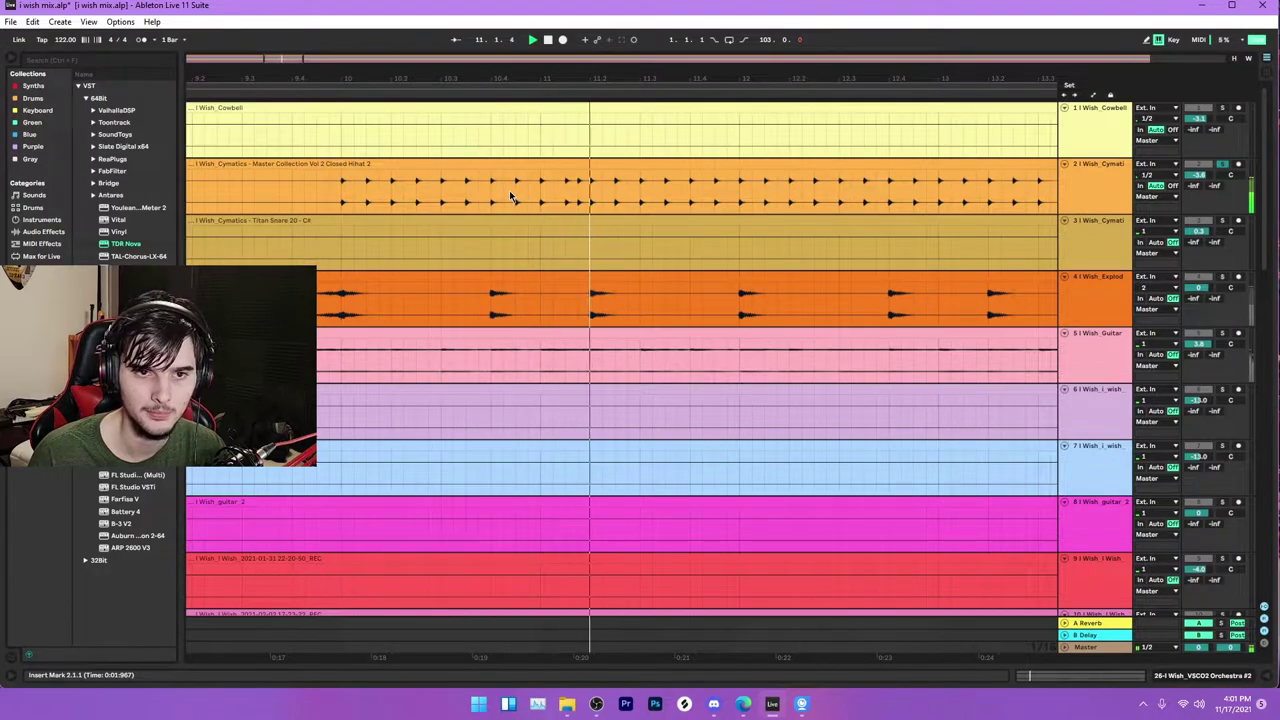
Step: Listen to the soloed closed hi-hat through to about bar 25 while examining its hit pattern in the waveform
scroll(509, 193, "down", 4)
scroll(378, 190, "up", 3)
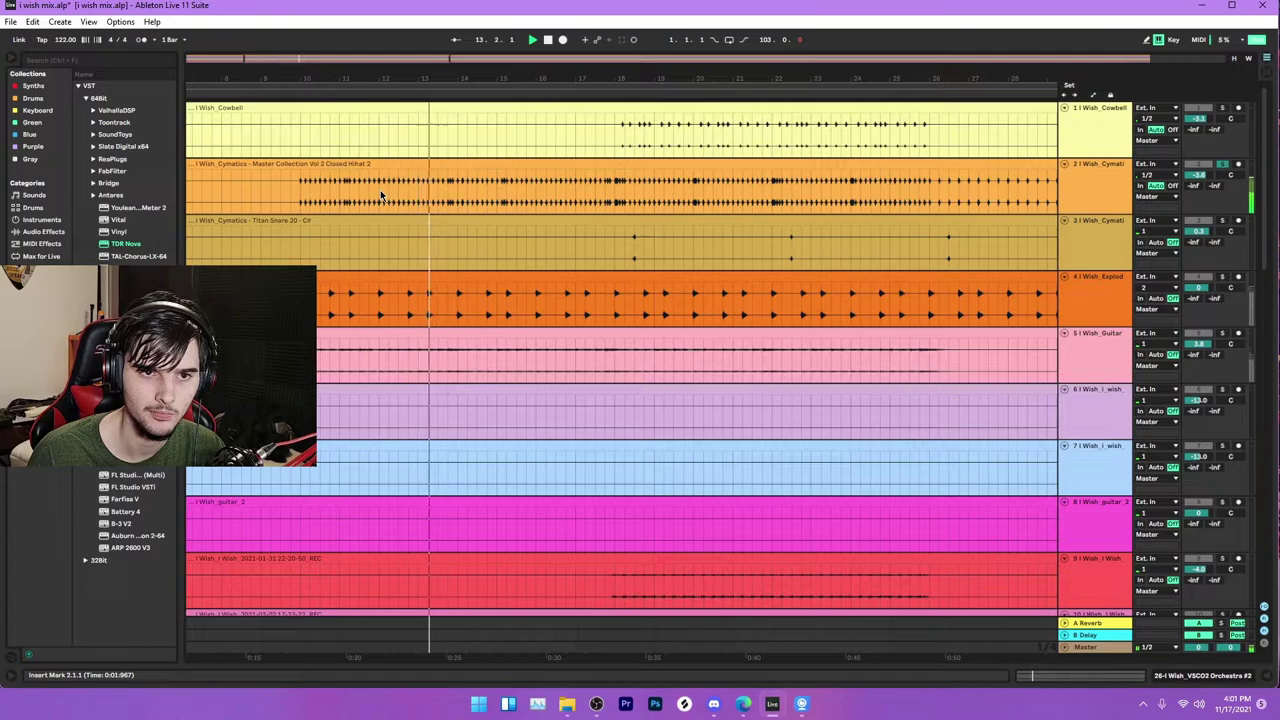
scroll(430, 195, "up", 3)
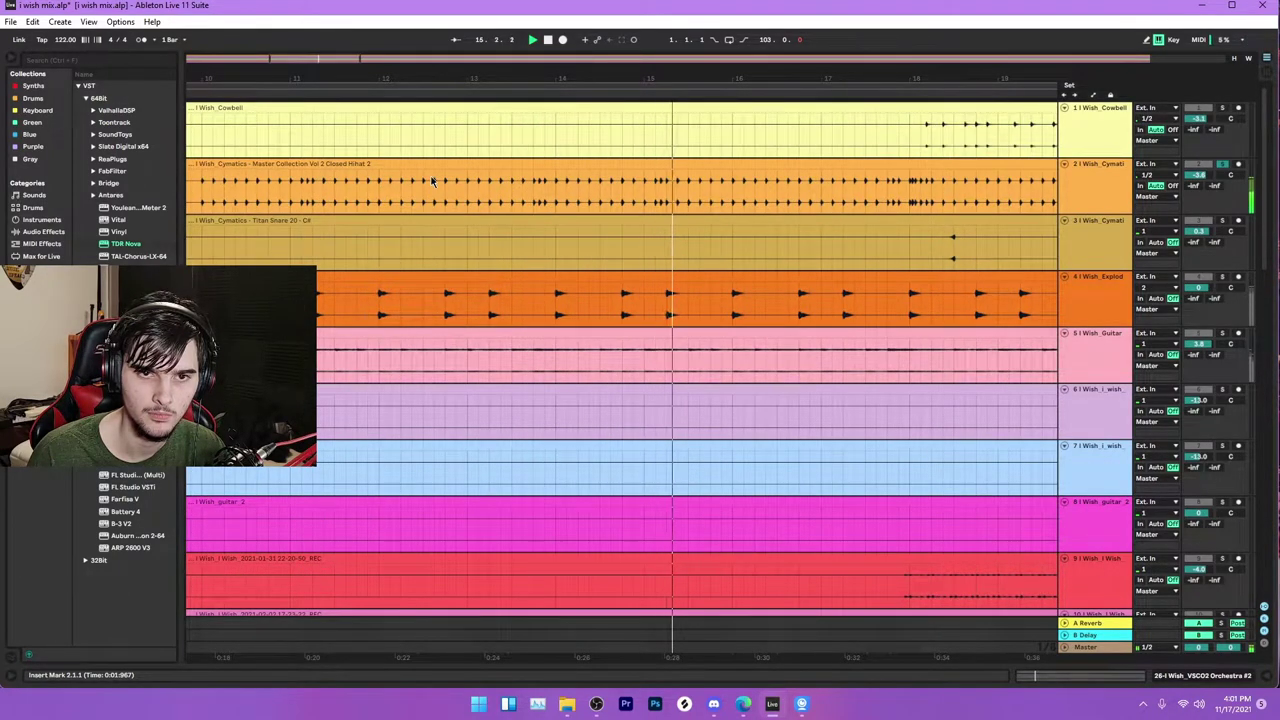
scroll(432, 183, "down", 3)
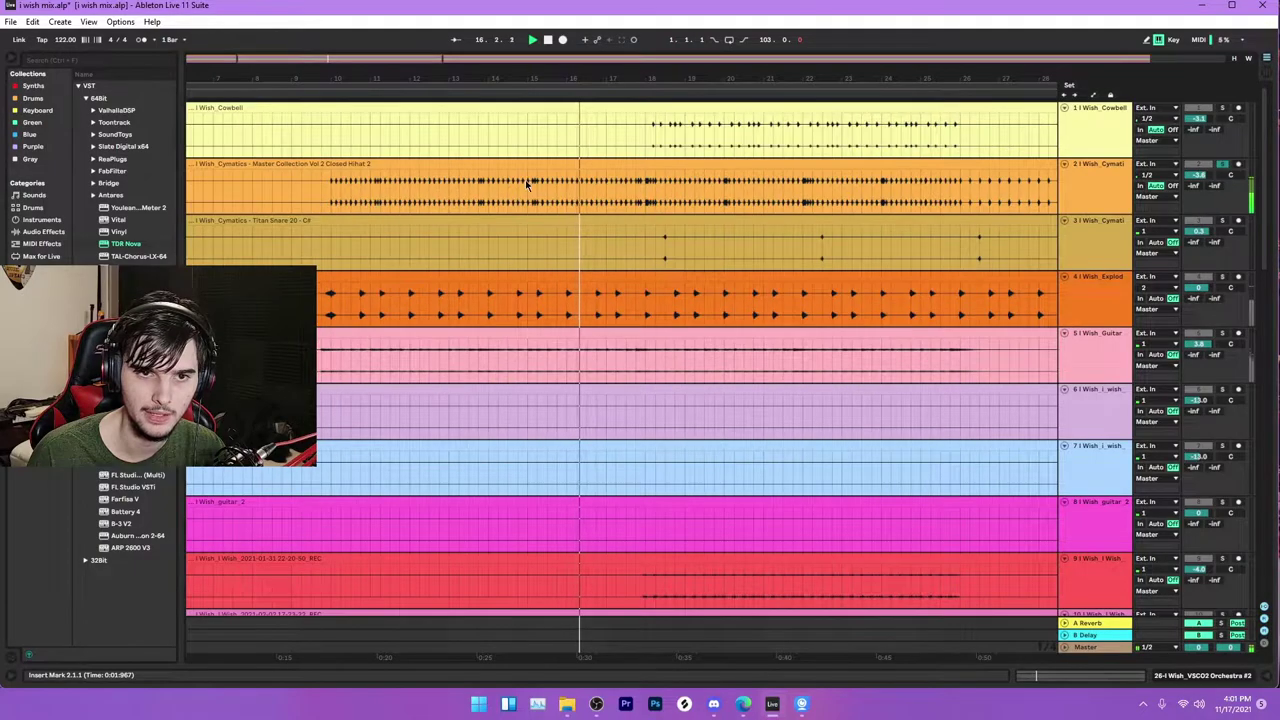
scroll(669, 197, "up", 3)
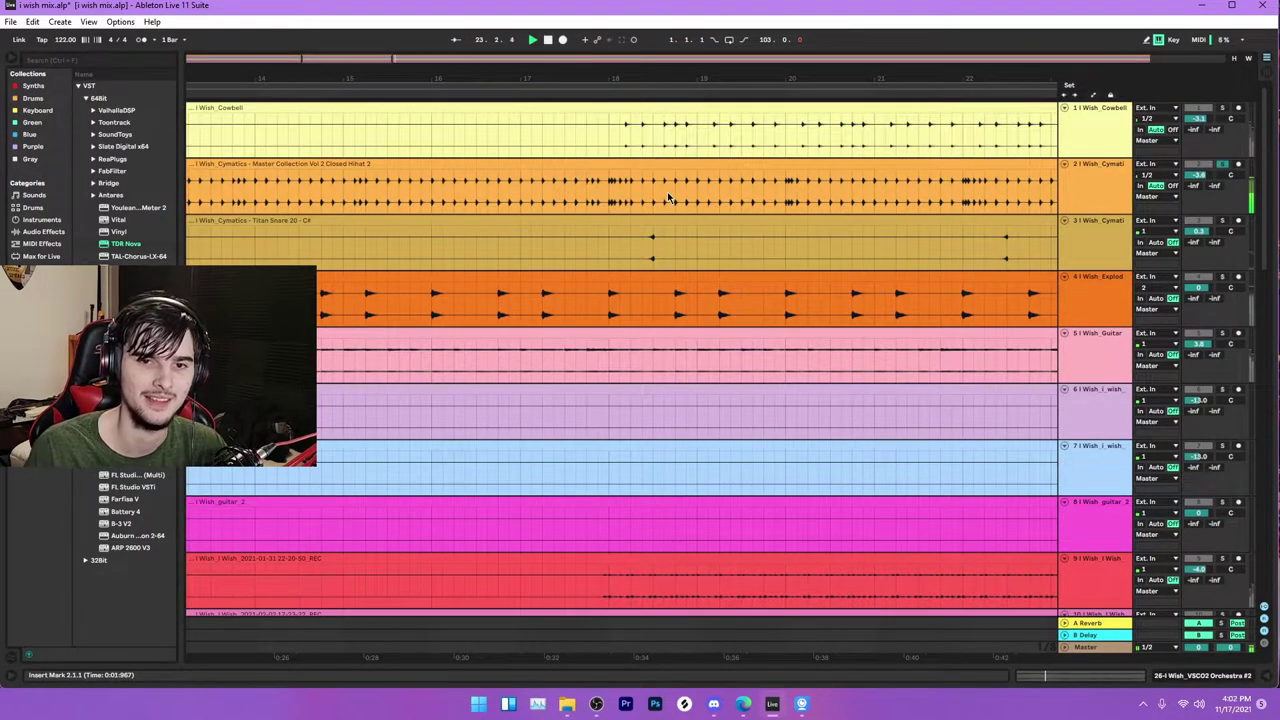
scroll(632, 182, "down", 3)
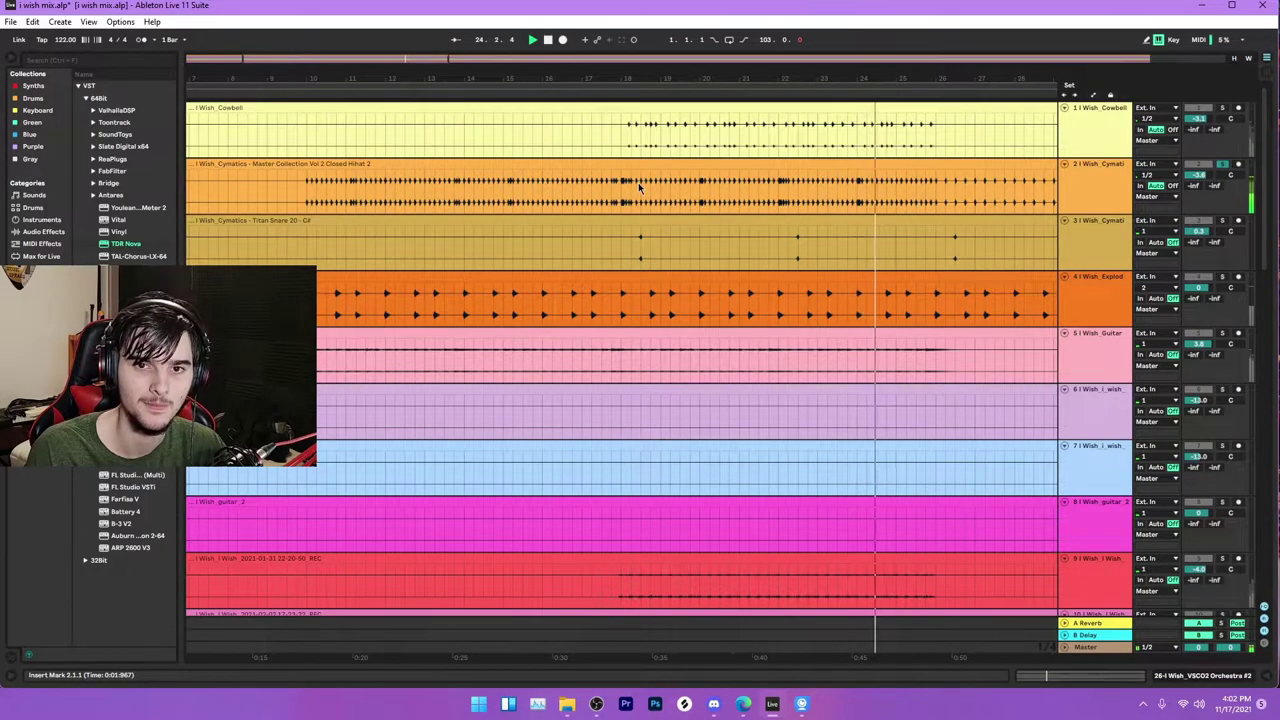
scroll(640, 187, "down", 3)
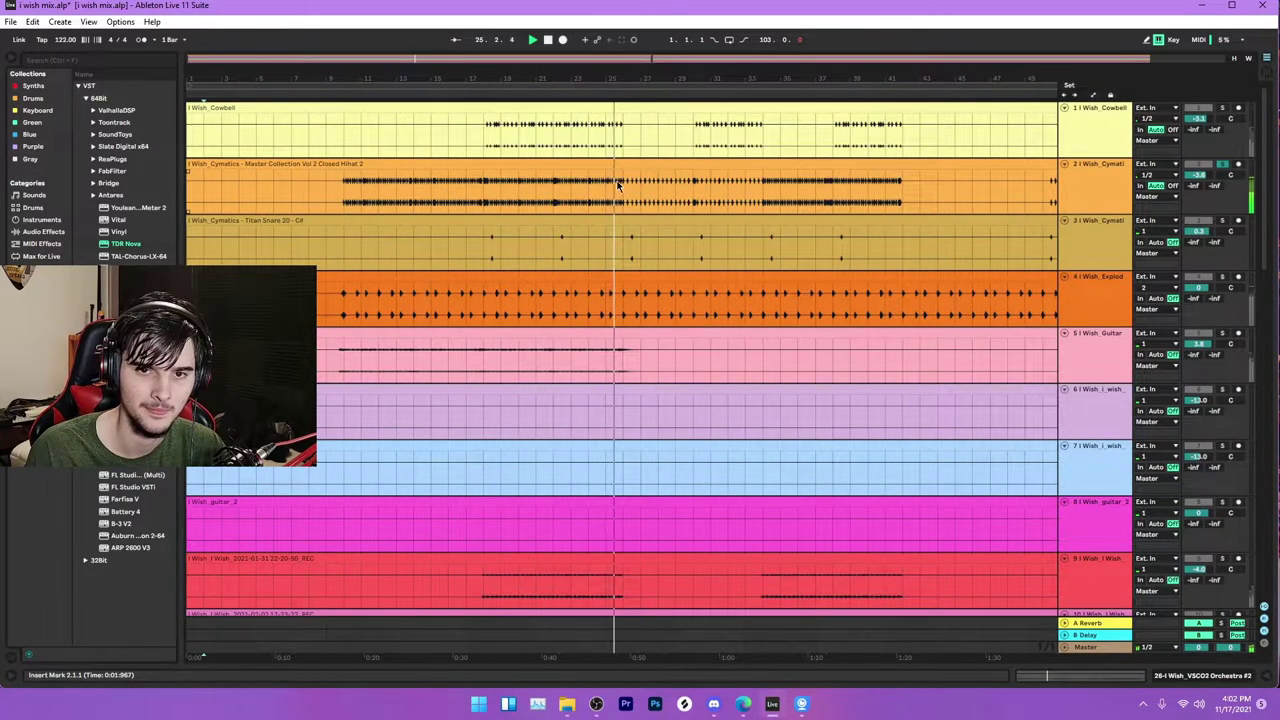
Step: Solo the cowbell track and play it from about bar 17
scroll(630, 150, "up", 3)
left_click(670, 90)
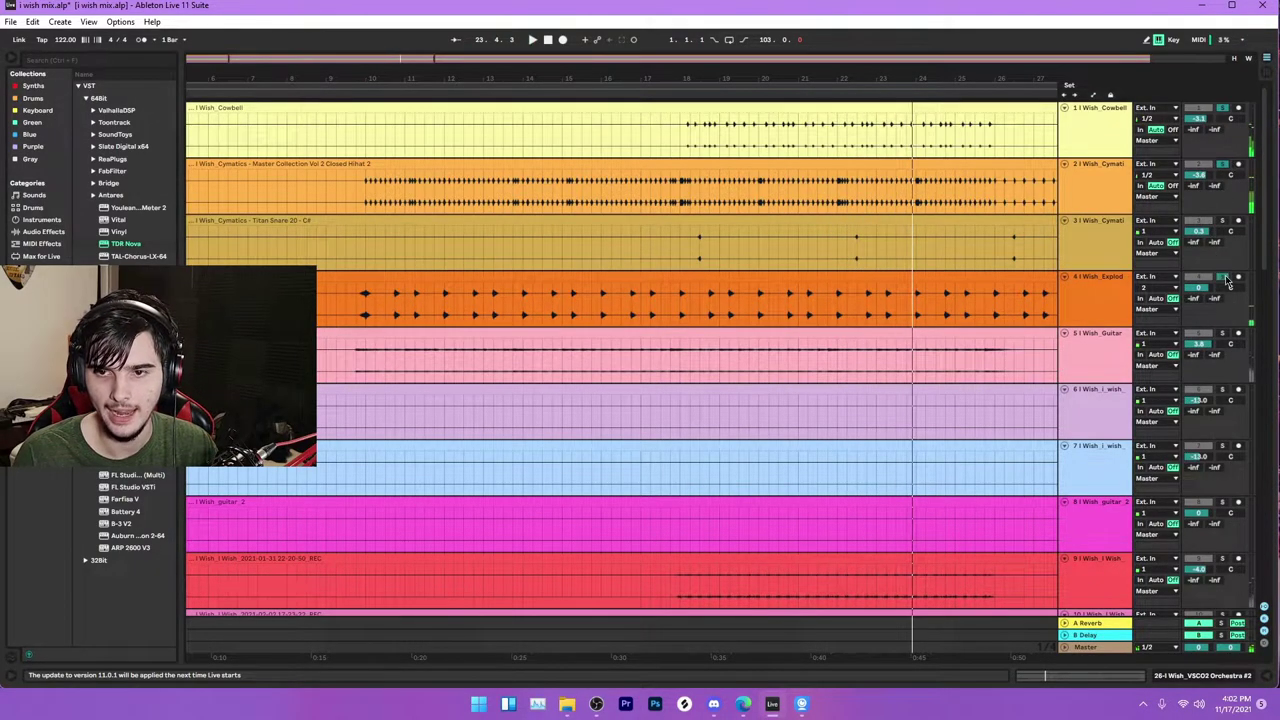
Step: Take the hi-hat and cowbell out of solo, keeping only the Explode Kick soloed, and play it from about bar 9
left_click(1221, 170)
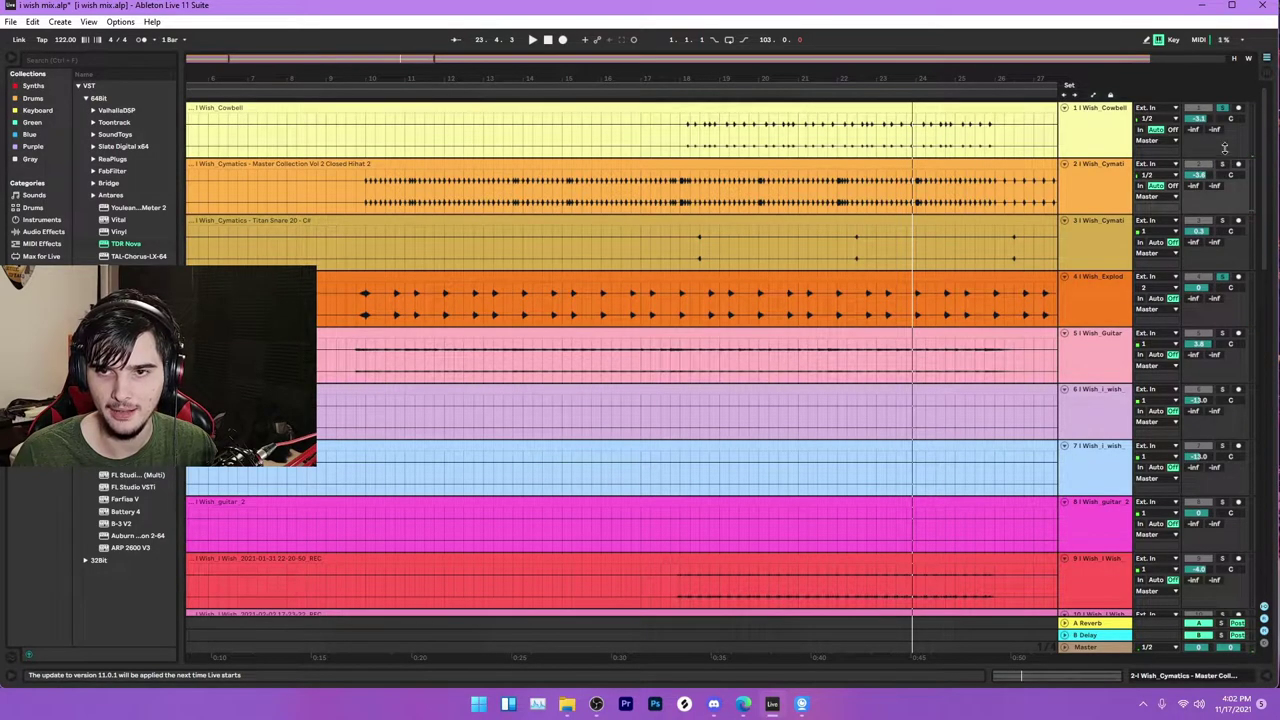
left_click(1229, 299)
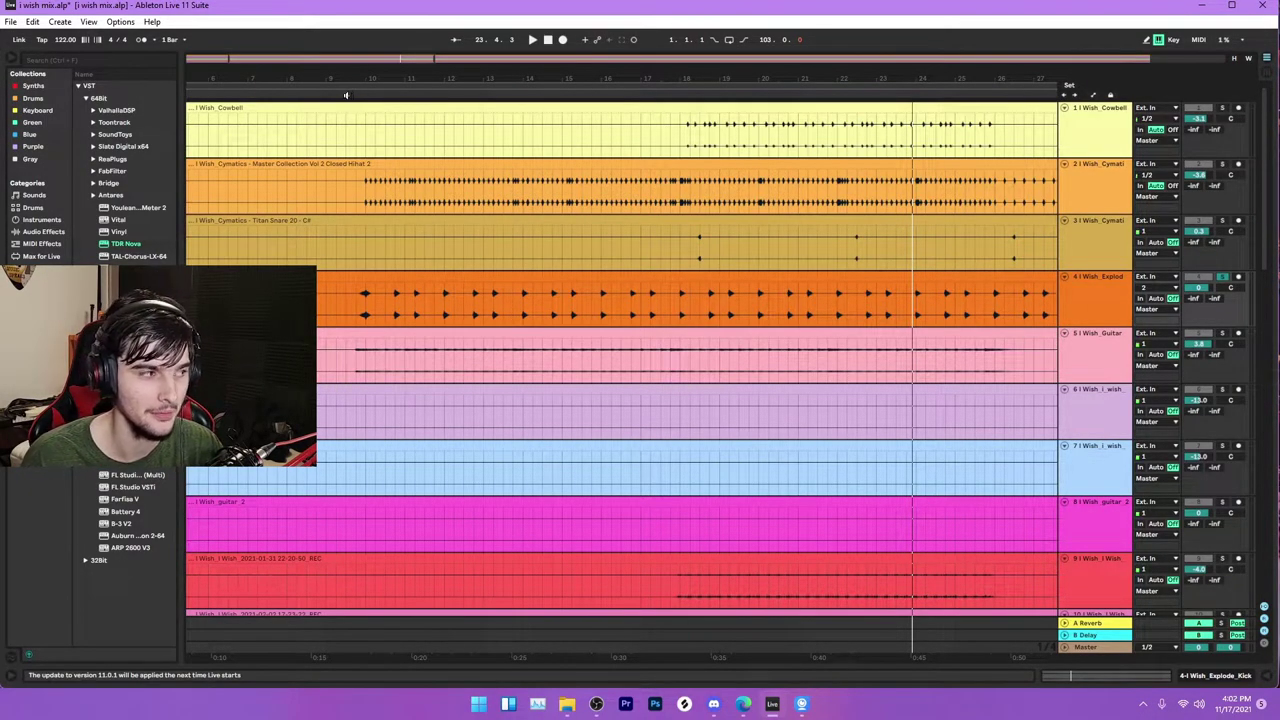
left_click(340, 93)
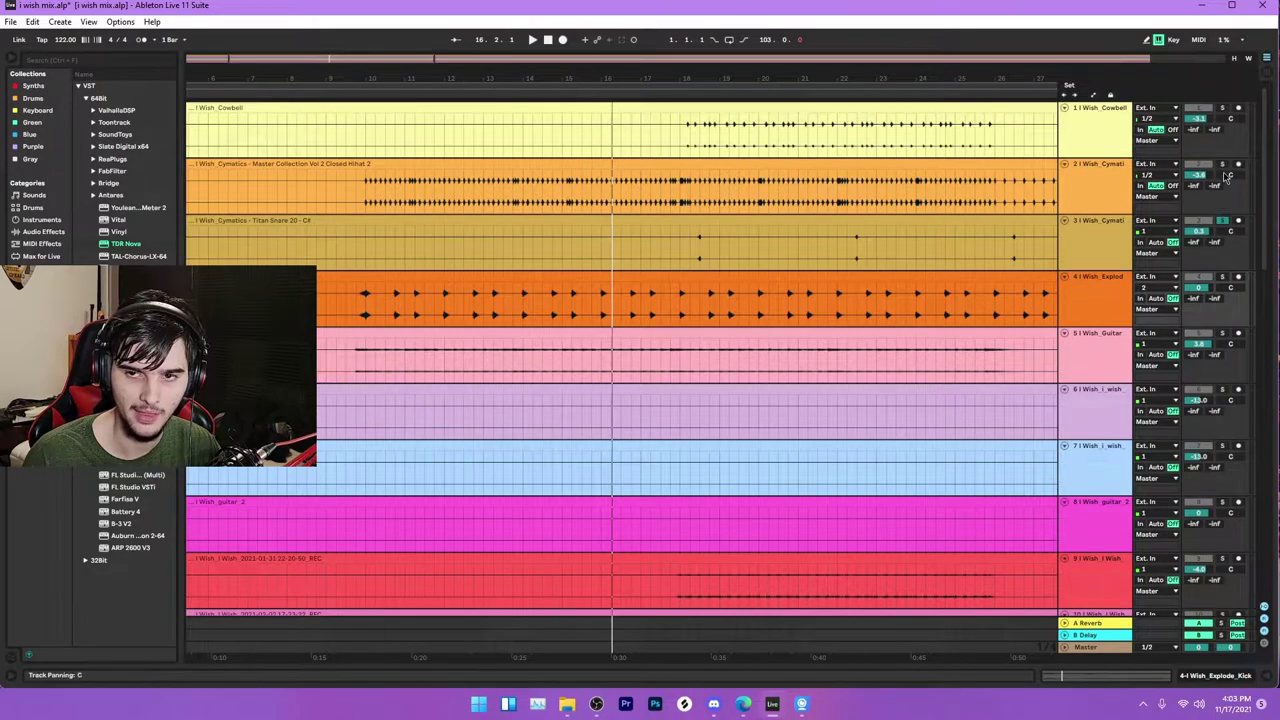
Step: Solo the closed hi-hat, Titan snare and kick tracks together and play them from about bar 9
left_click(362, 92)
left_click(356, 93)
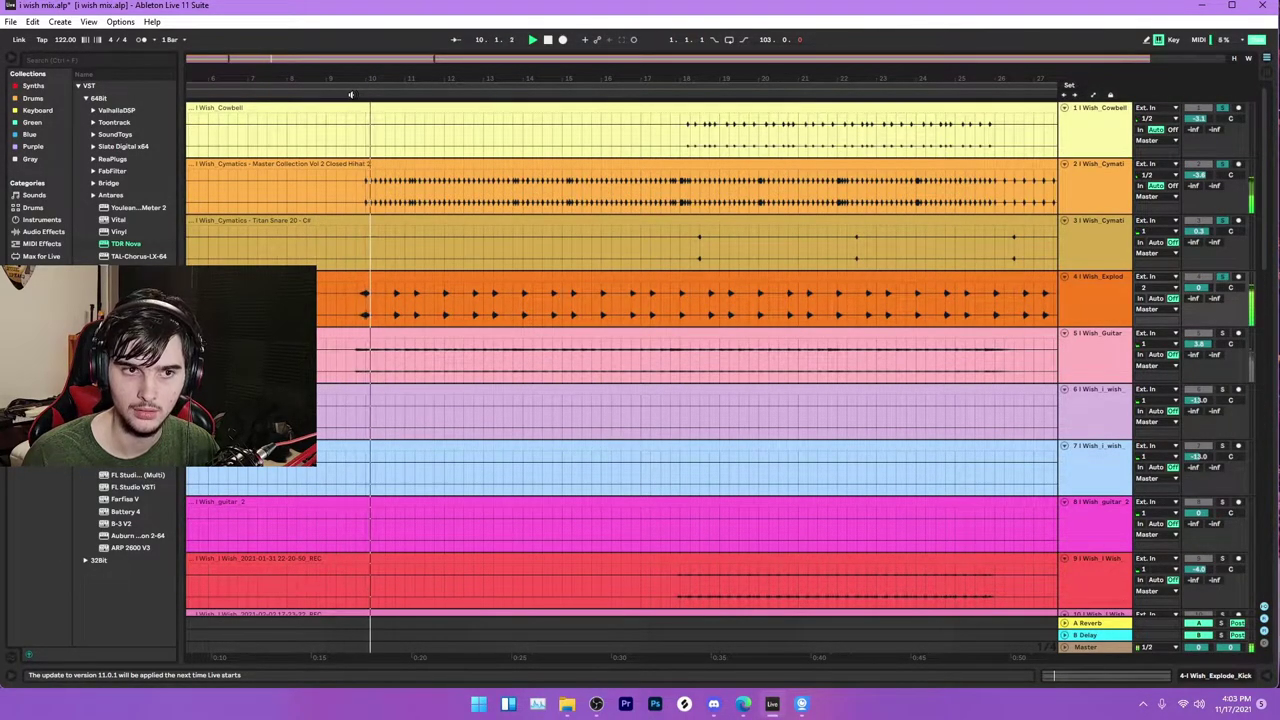
Step: Solo the Main 808 track and play it from about bar 13
scroll(605, 253, "down", 7)
scroll(605, 254, "down", 6)
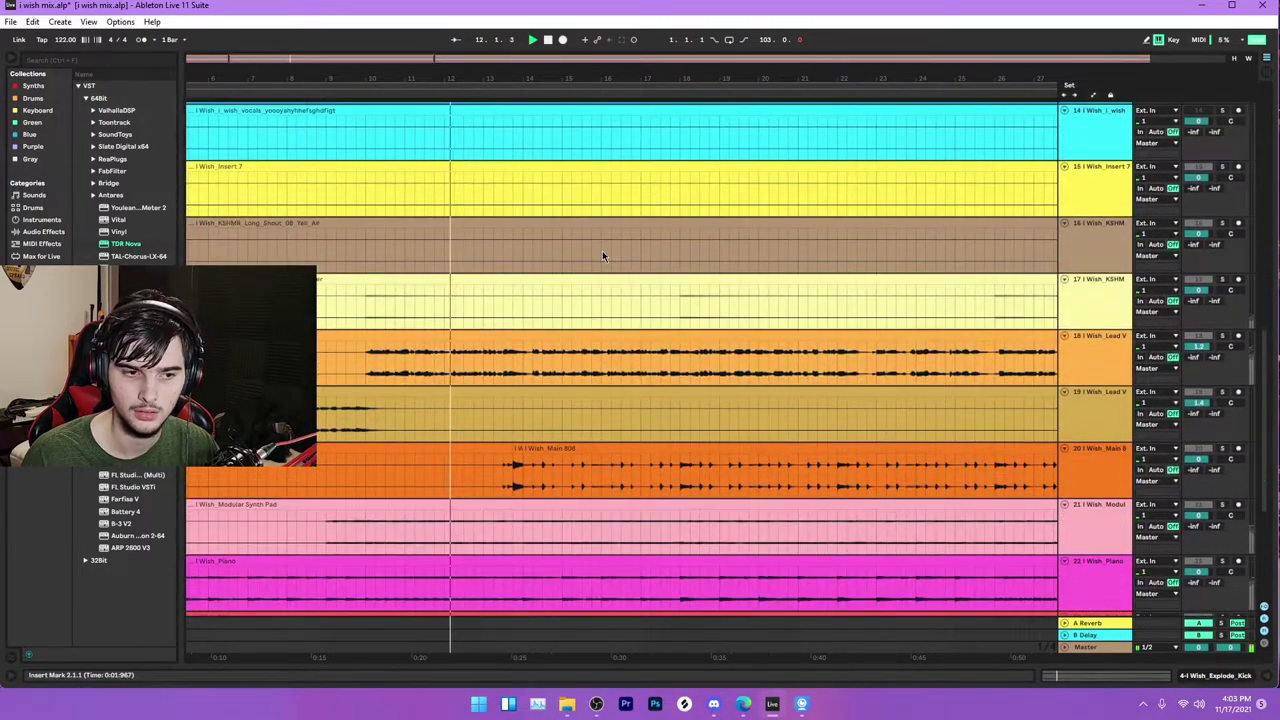
scroll(602, 255, "down", 3)
scroll(600, 252, "up", 2)
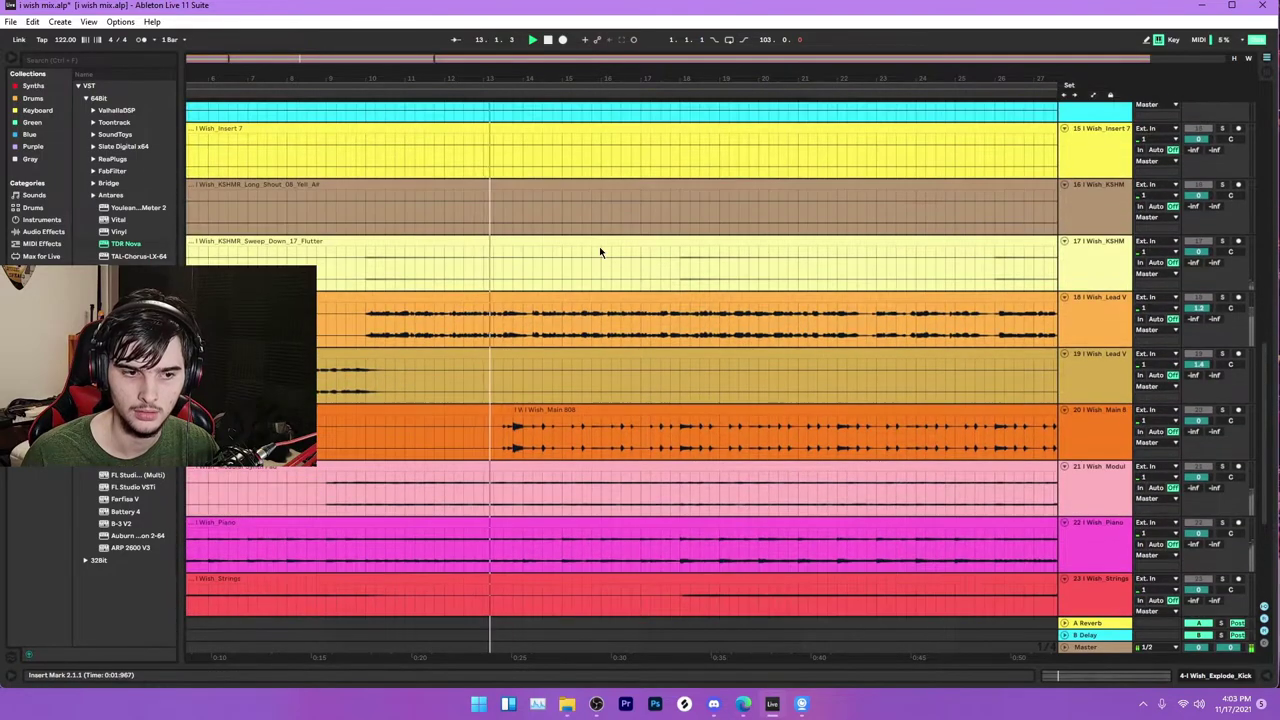
scroll(599, 246, "up", 8)
scroll(593, 235, "down", 2)
scroll(593, 240, "down", 7)
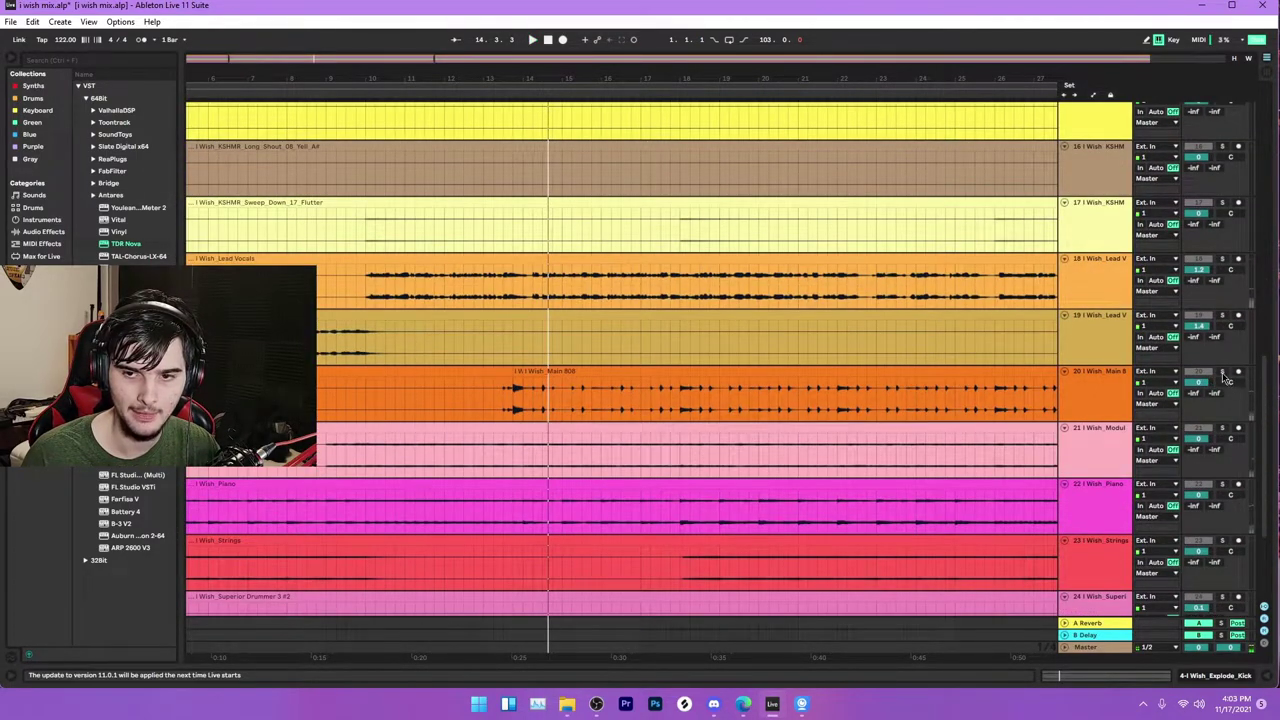
left_click(1222, 372)
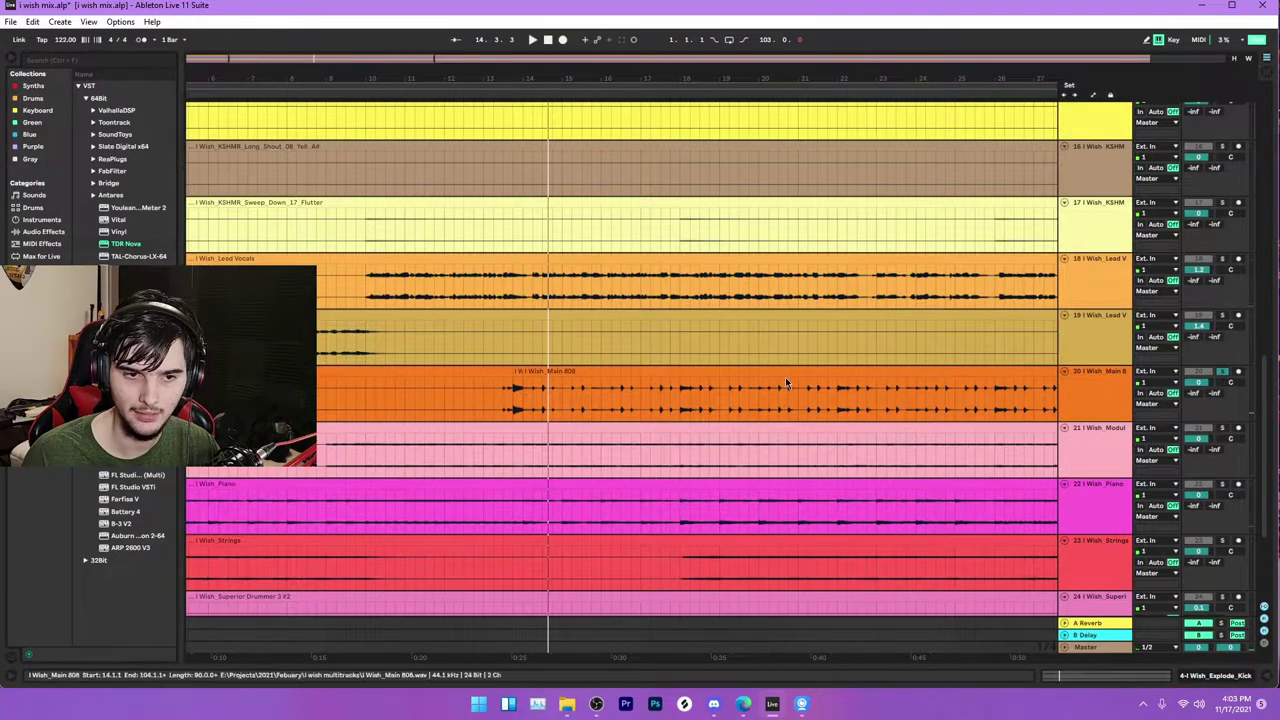
left_click(483, 97)
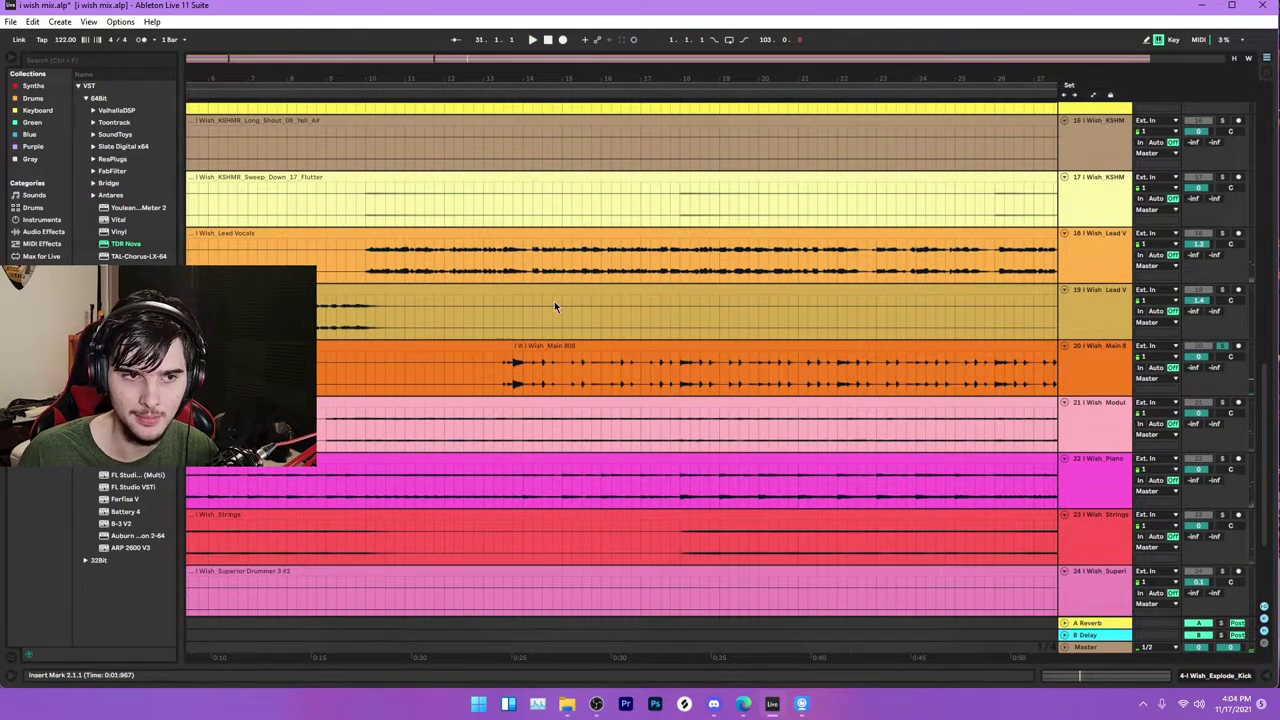
Step: Continue auditioning the soloed Main 808 by playing it from about bar 41, bar 31 and bar 66
key("minus")
key("minus")
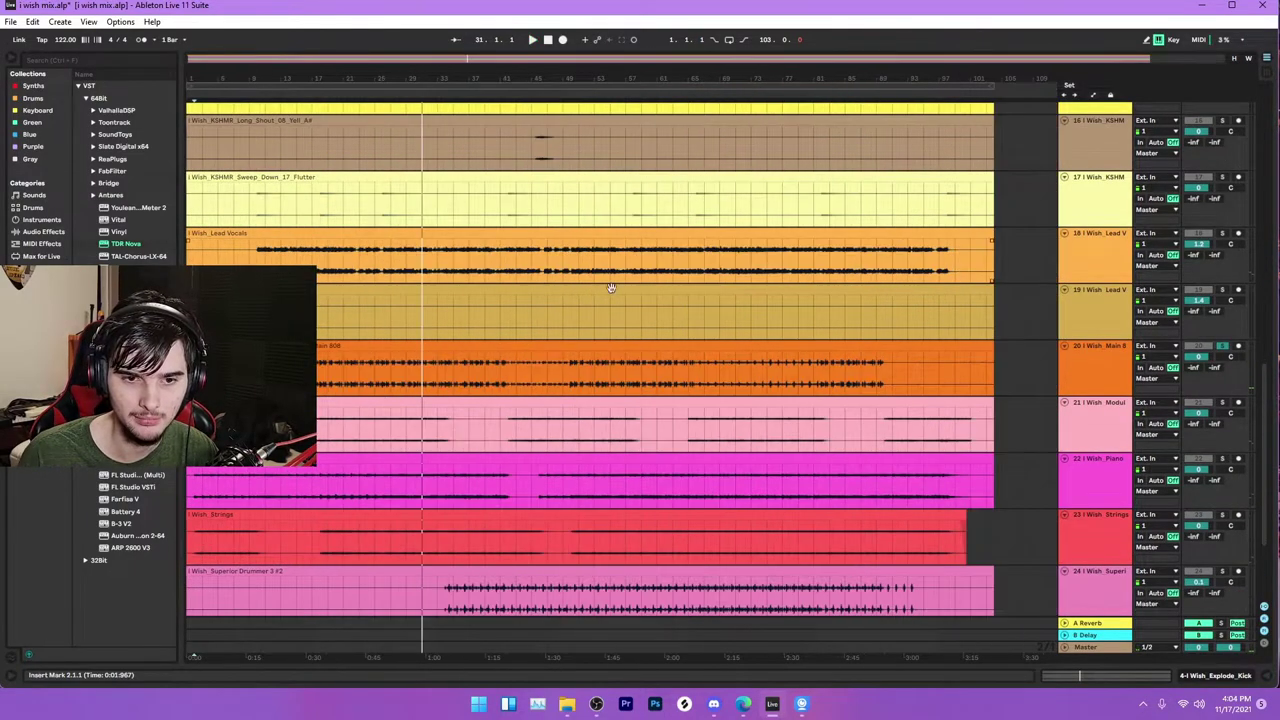
left_click(505, 102)
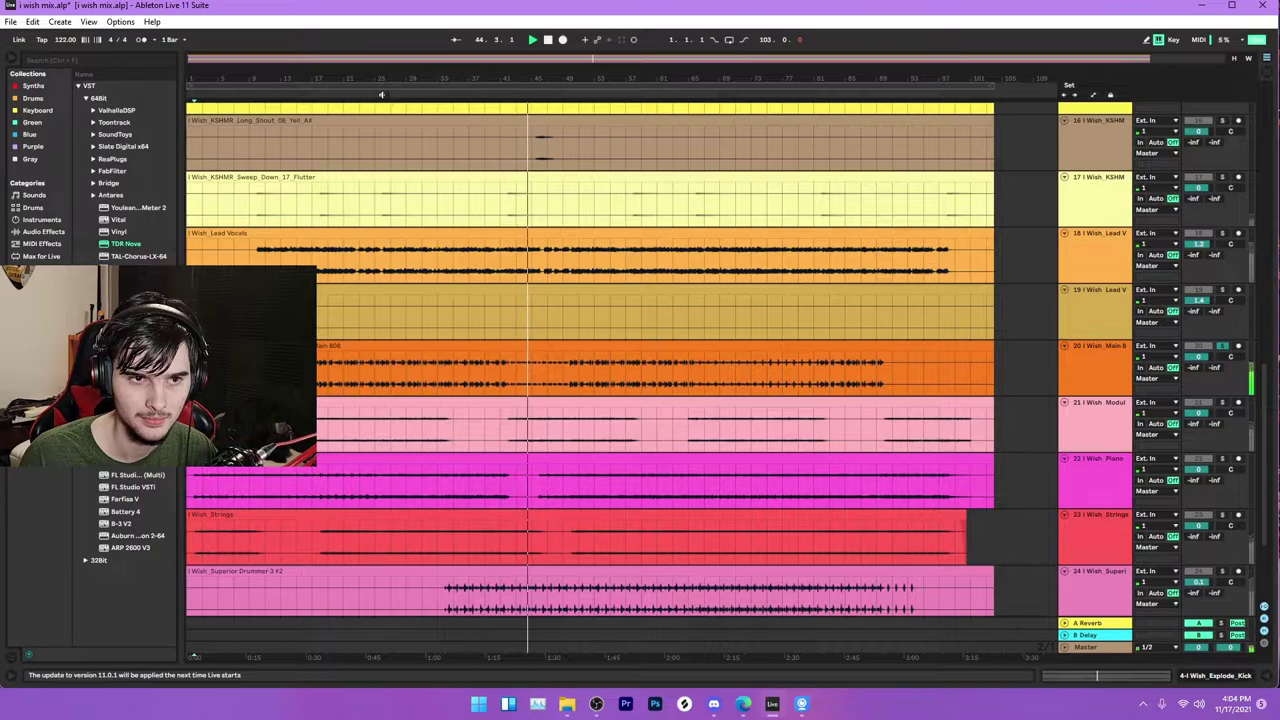
left_click(424, 96)
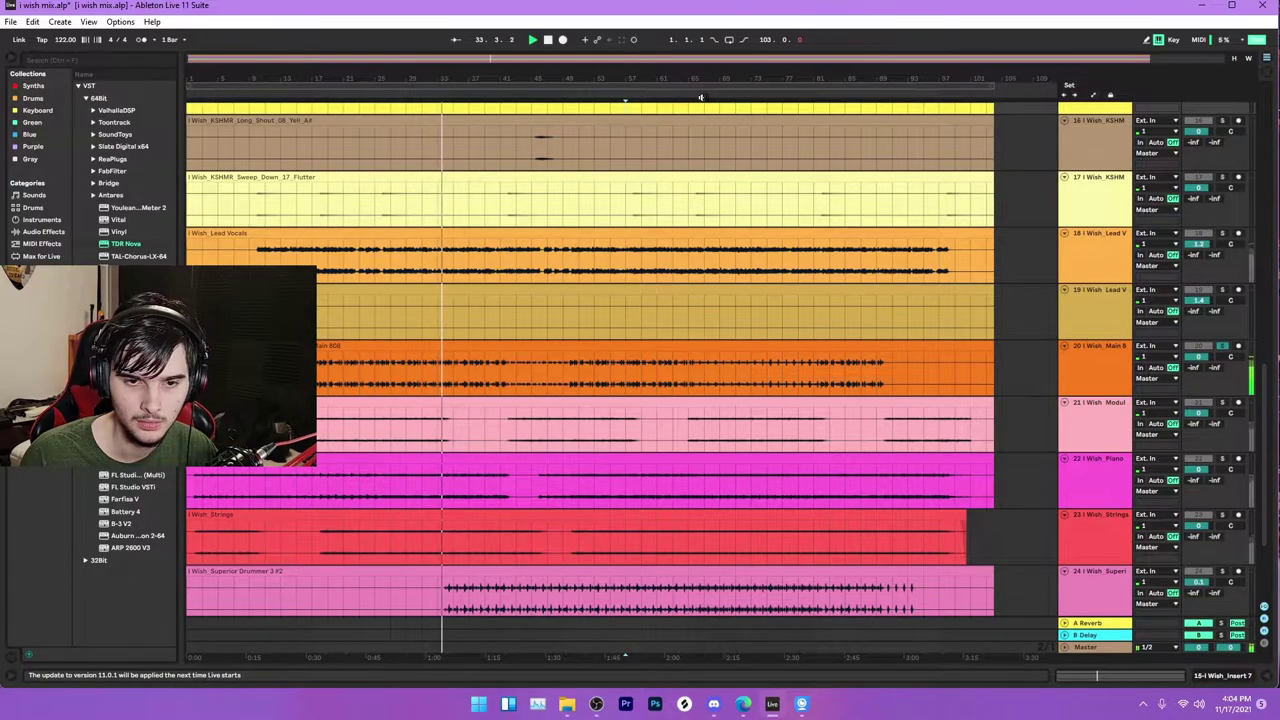
left_click(701, 97)
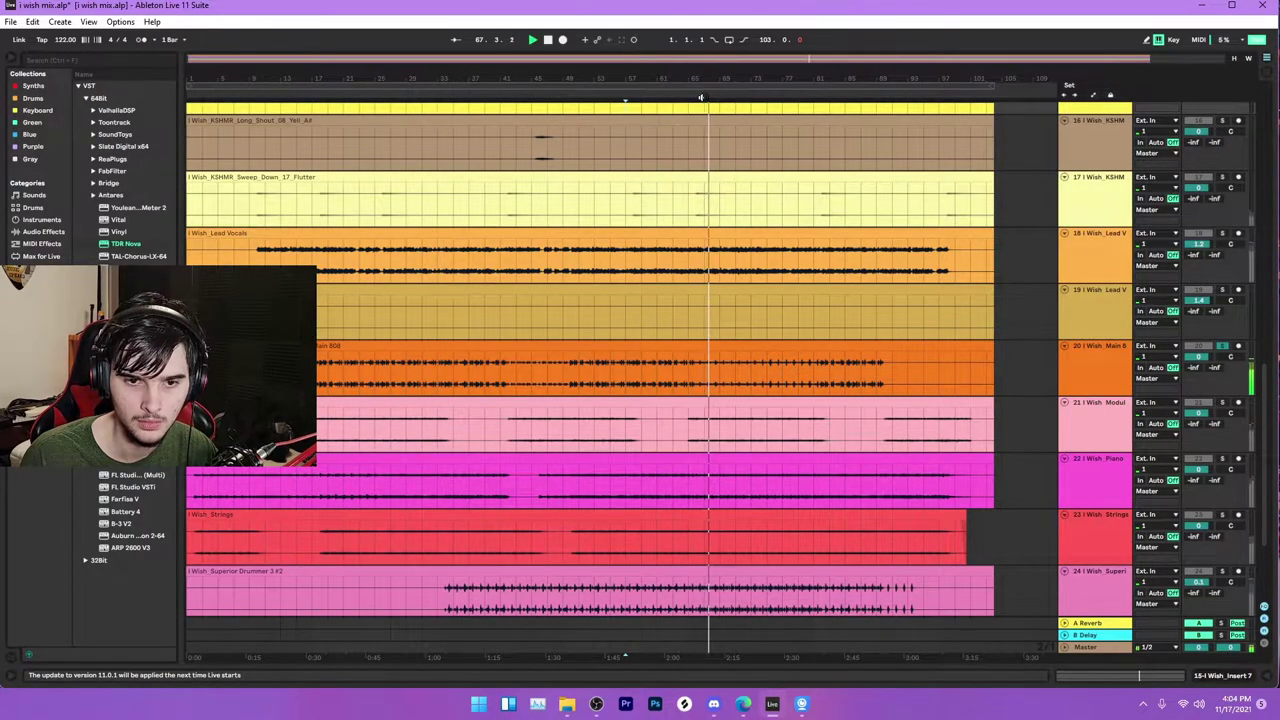
left_click_drag(701, 97, 750, 395)
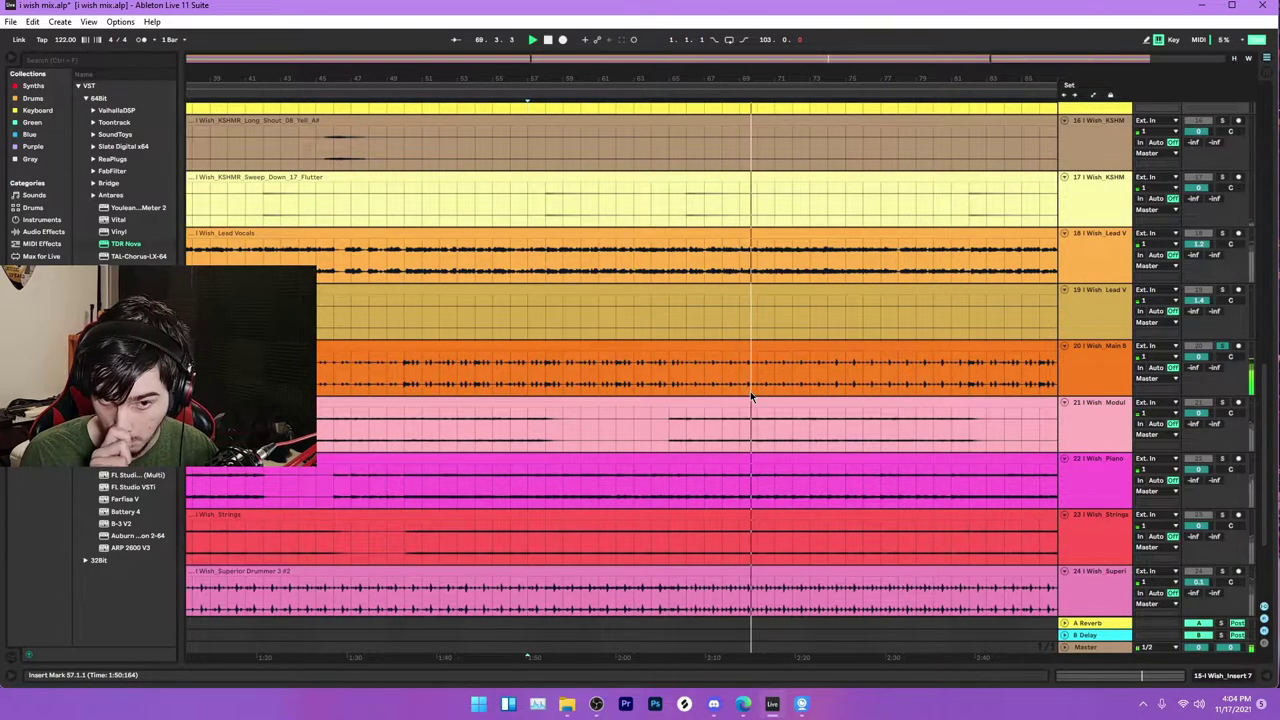
key("minus")
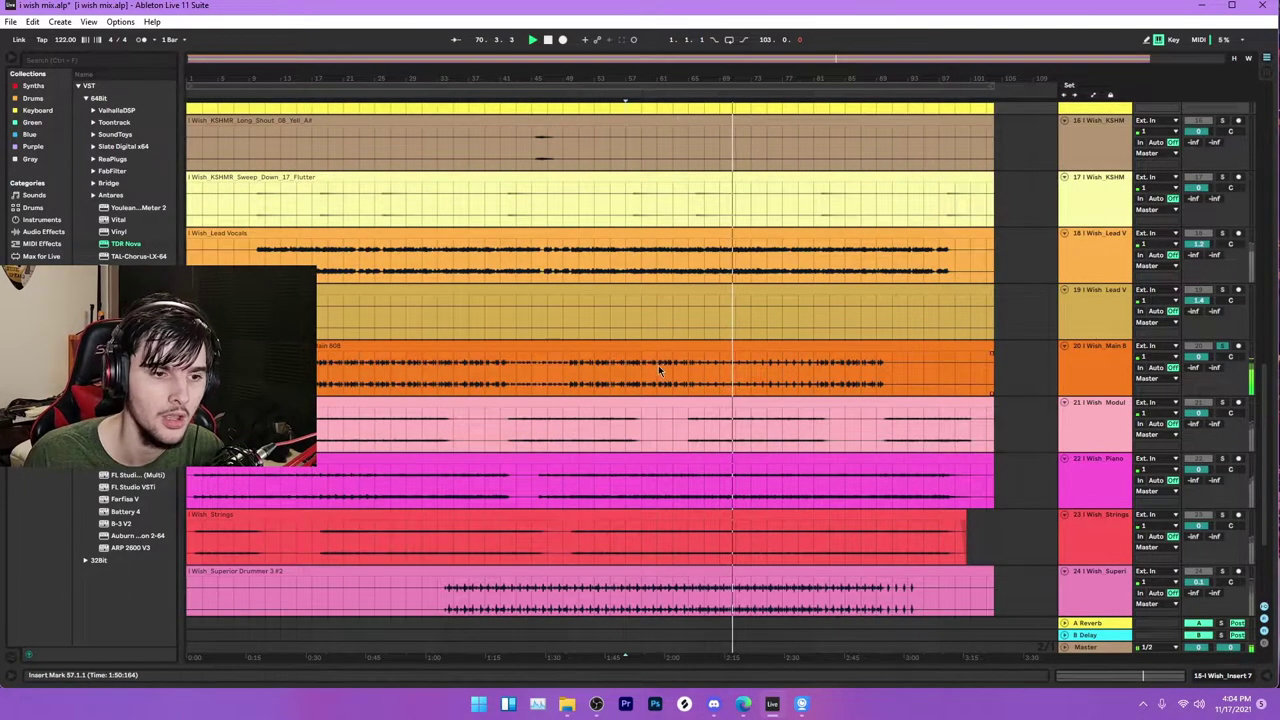
Step: Solo the Superior Drummer 3 track together with the Main 808 and play both from about bar 34
scroll(628, 348, "down", 2)
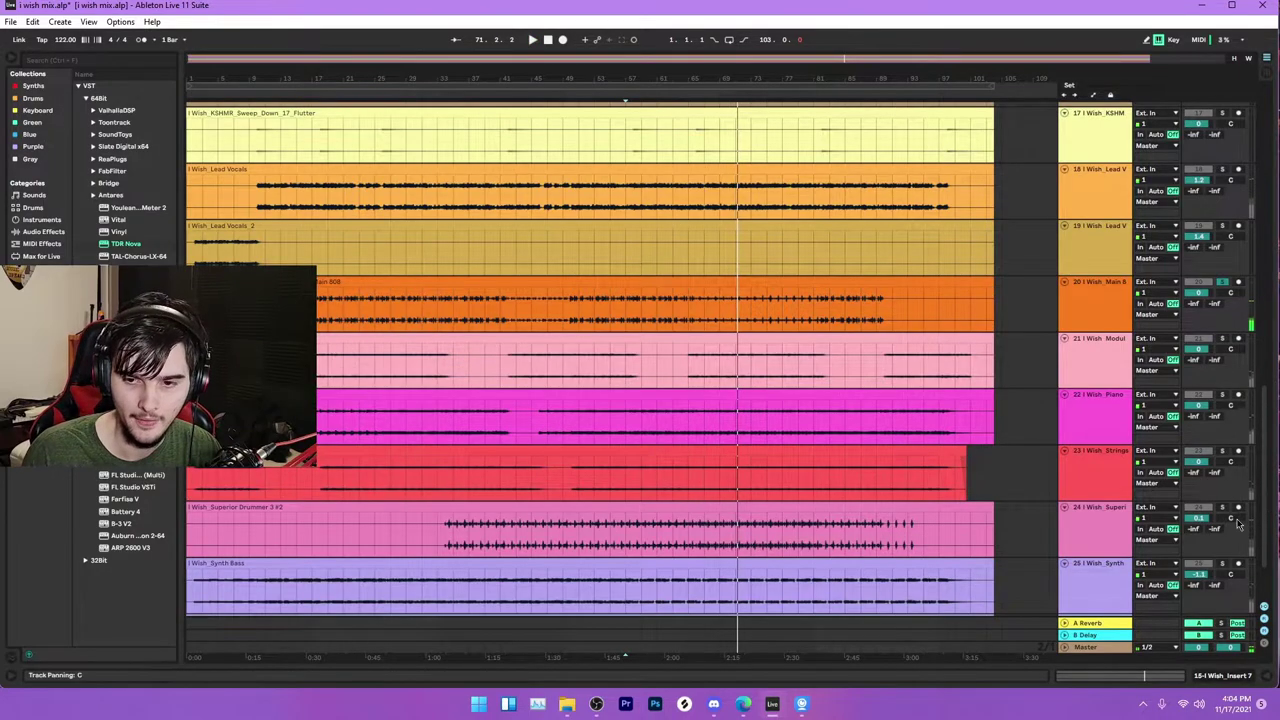
left_click(446, 96)
key("plus")
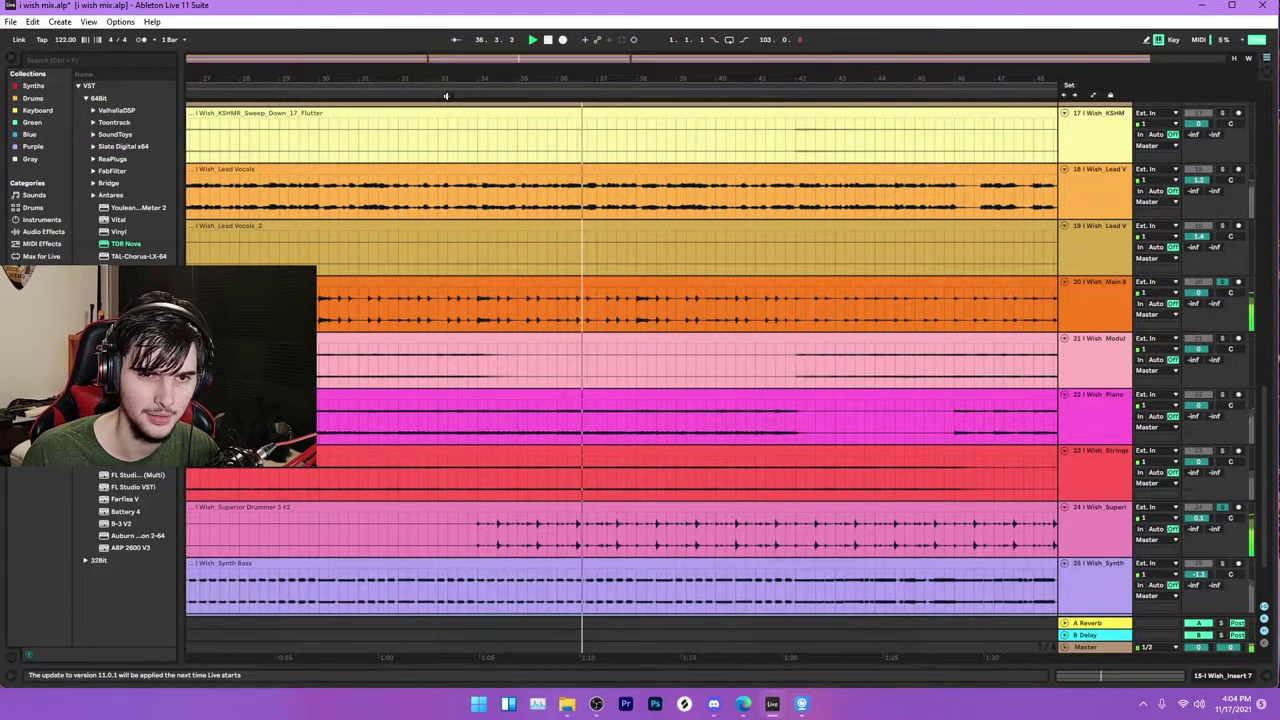
key("minus")
key("minus")
key("minus")
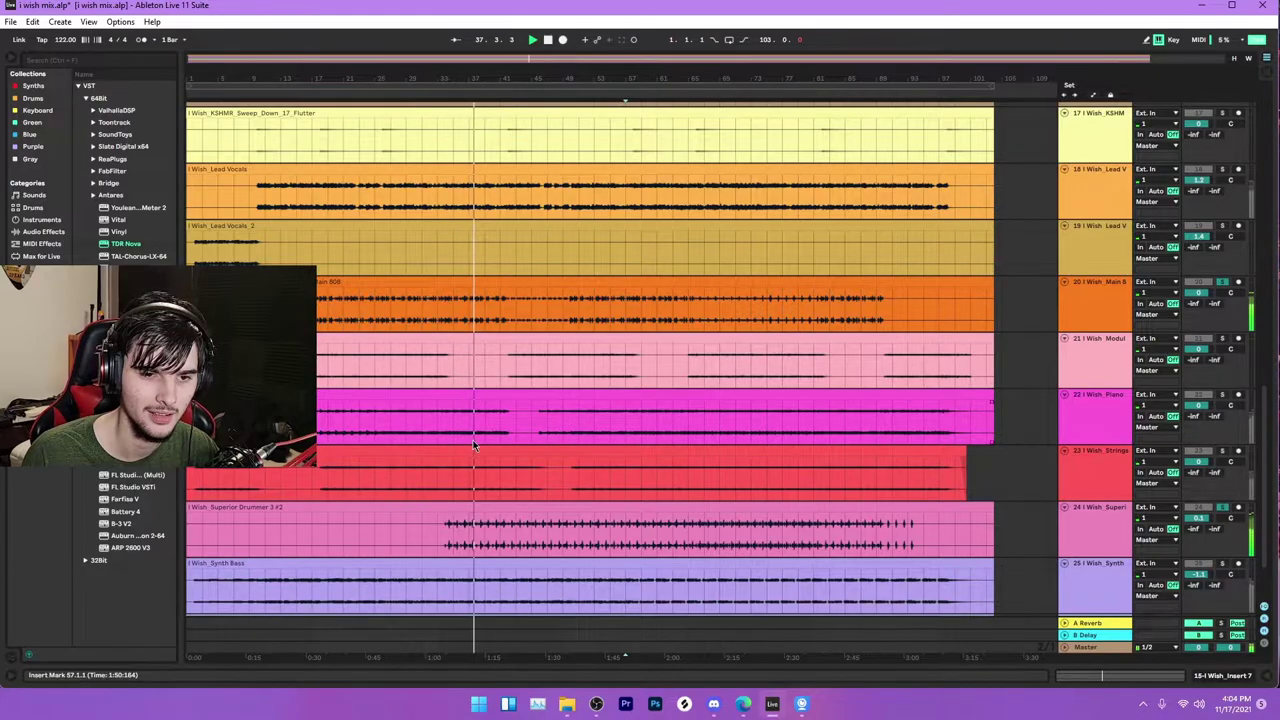
Step: Look through the session's tracks from the Synth Bass up to the Guitar while the soloed Main 808 and Superior Drummer 3 play
scroll(470, 440, "up", 3)
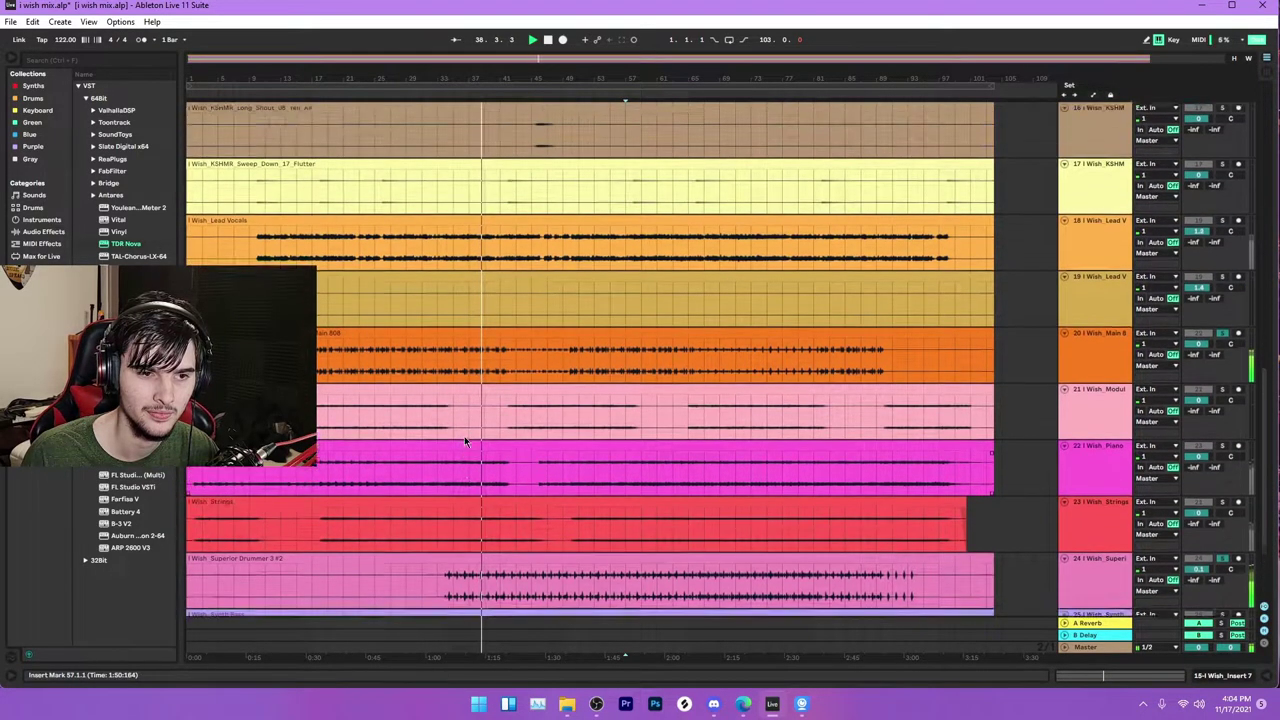
scroll(460, 437, "up", 8)
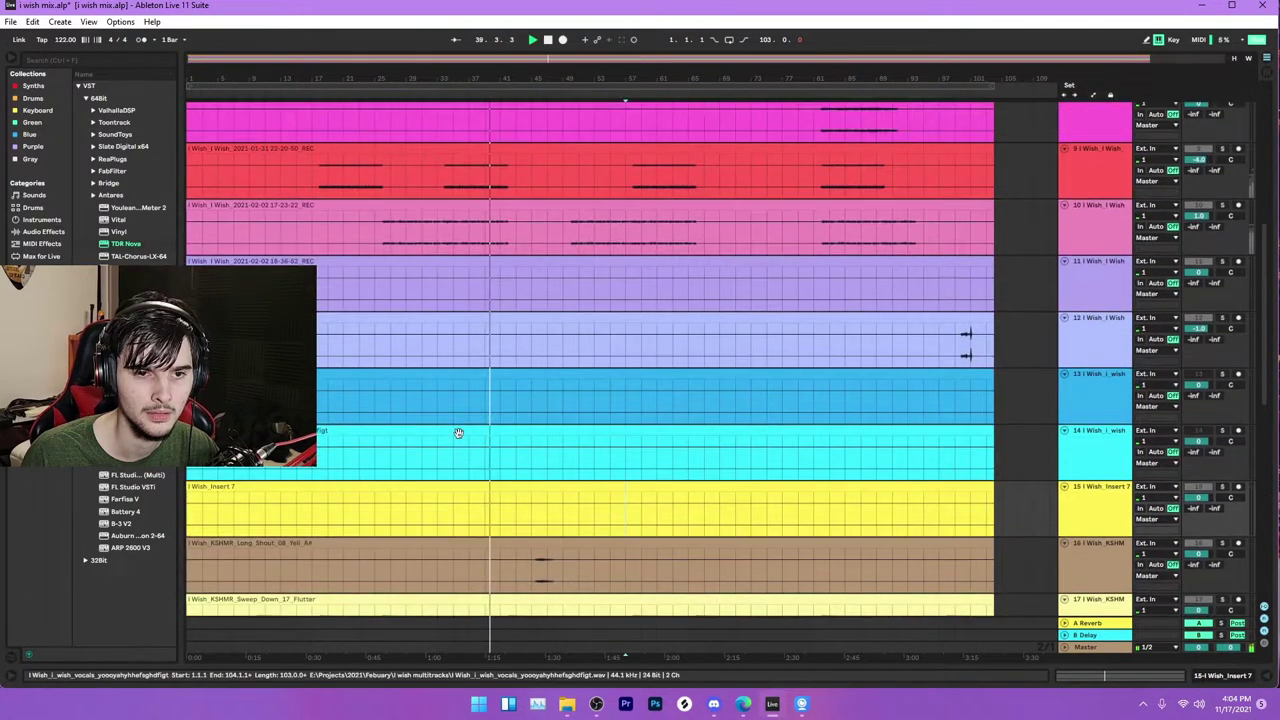
scroll(460, 437, "up", 2)
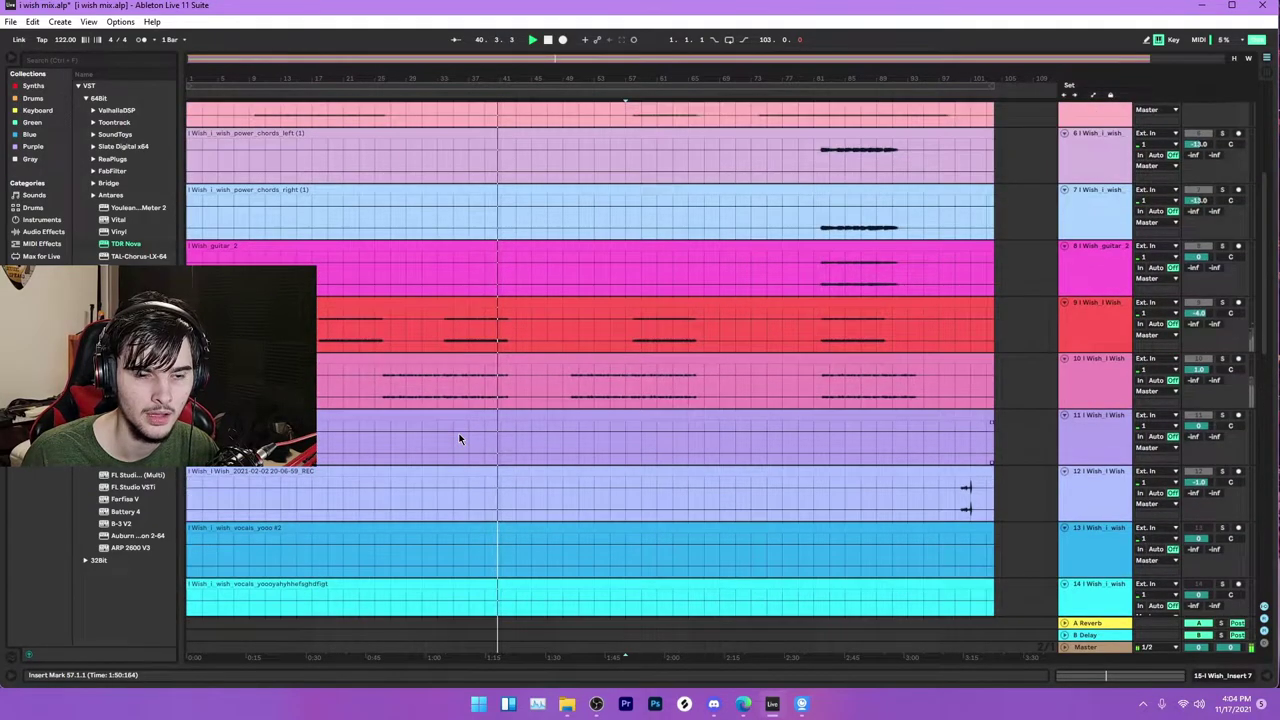
scroll(459, 438, "down", 2)
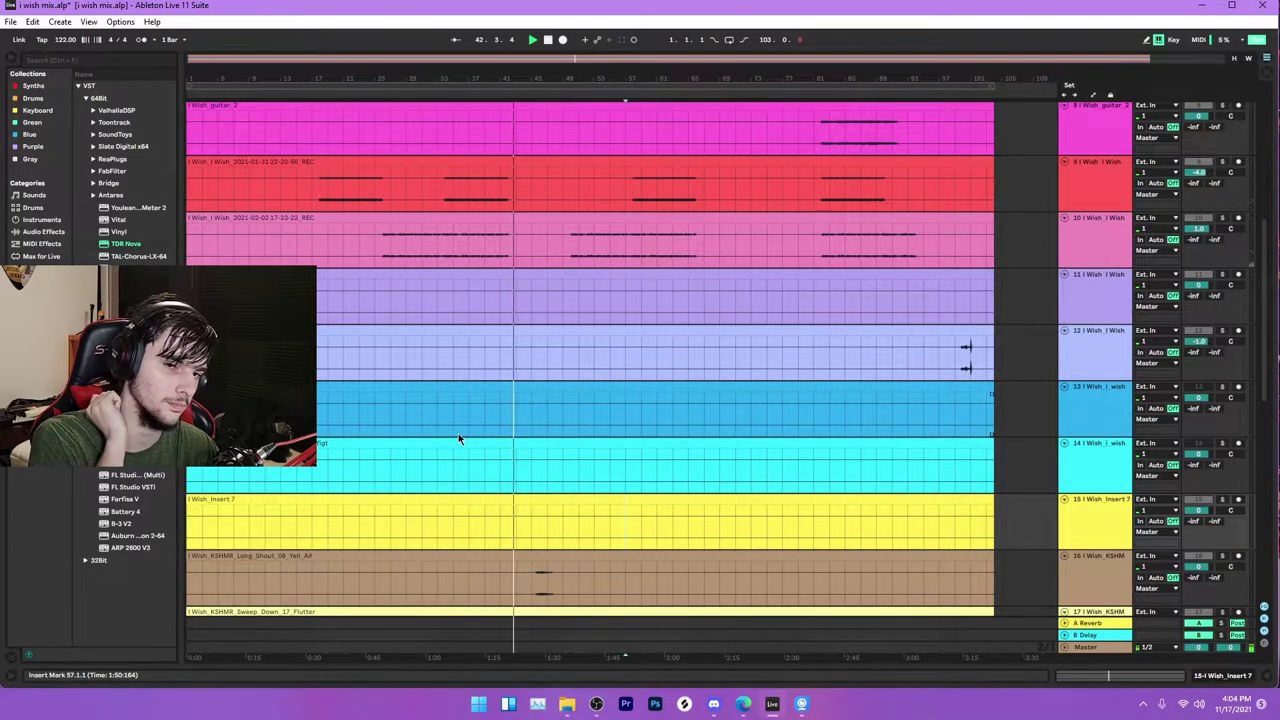
scroll(484, 400, "down", 1)
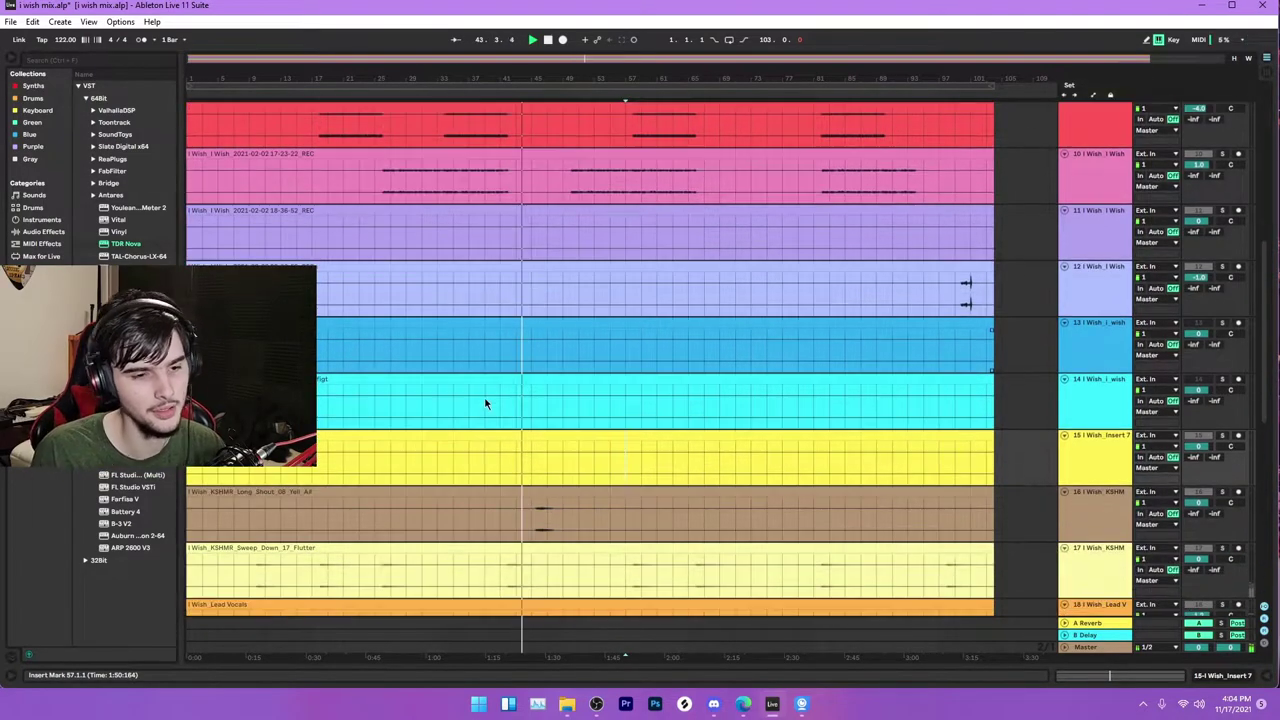
scroll(740, 428, "down", 4)
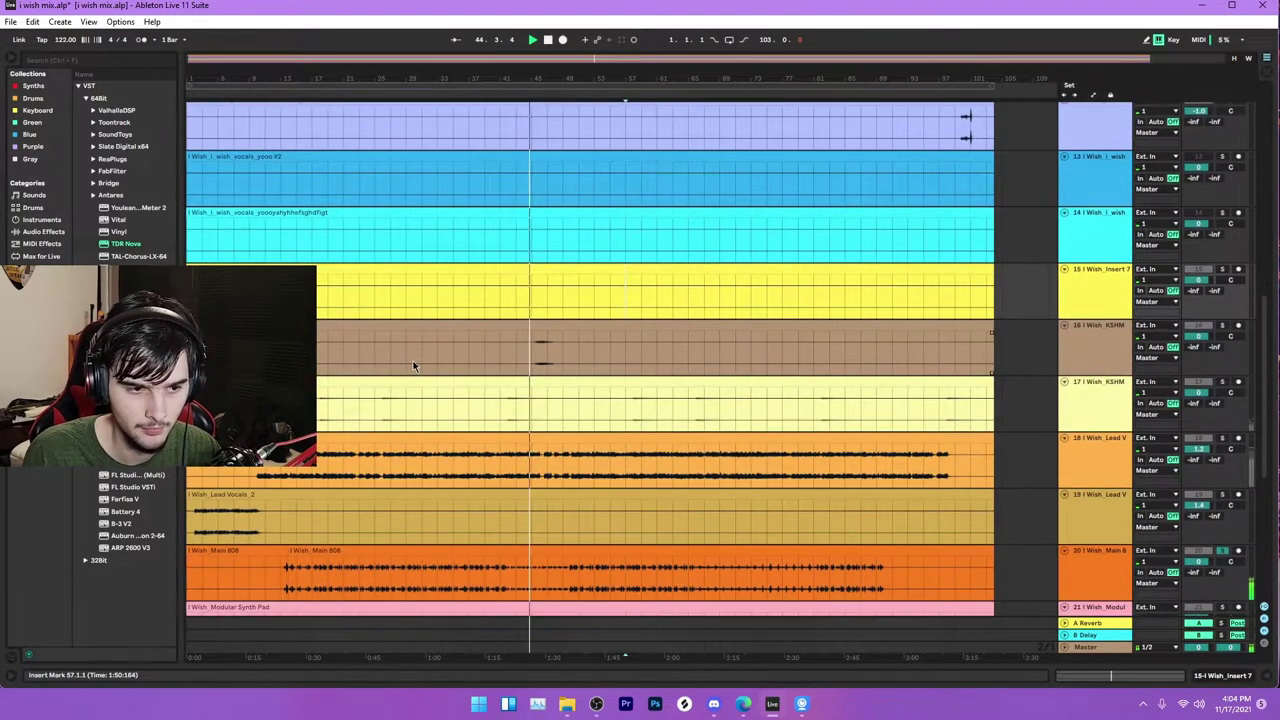
scroll(408, 335, "down", 2)
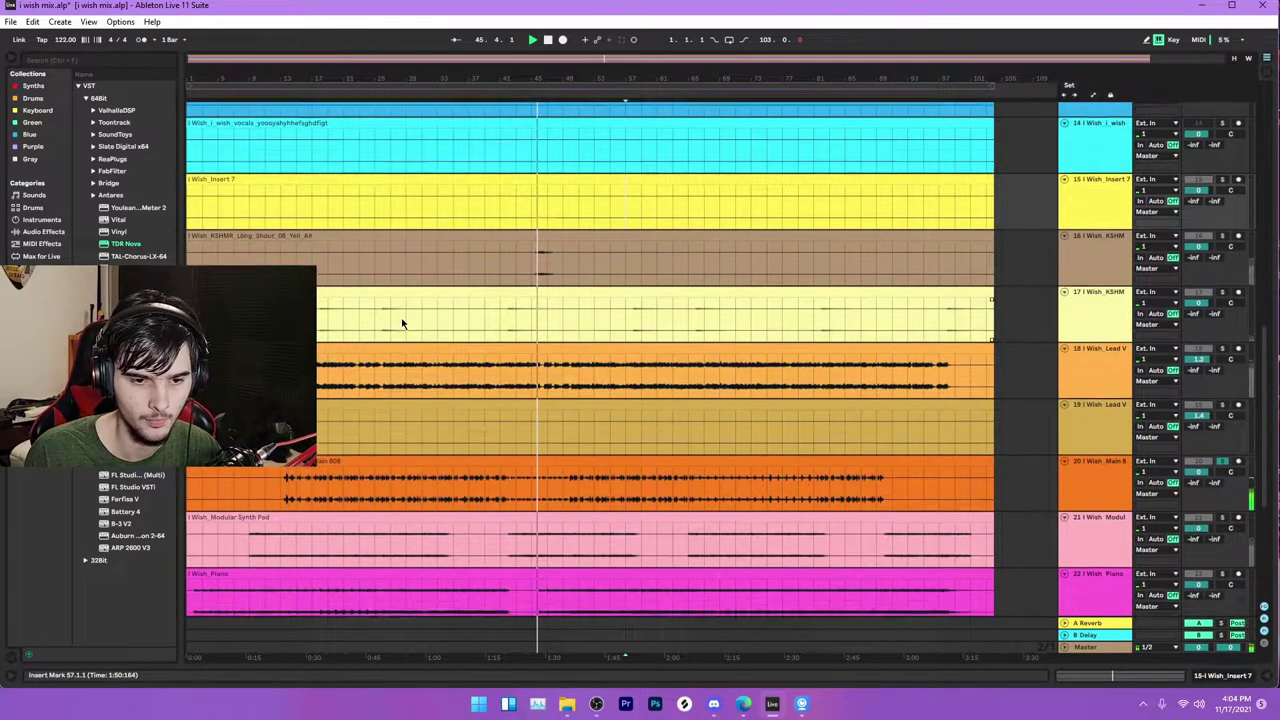
scroll(402, 323, "down", 4)
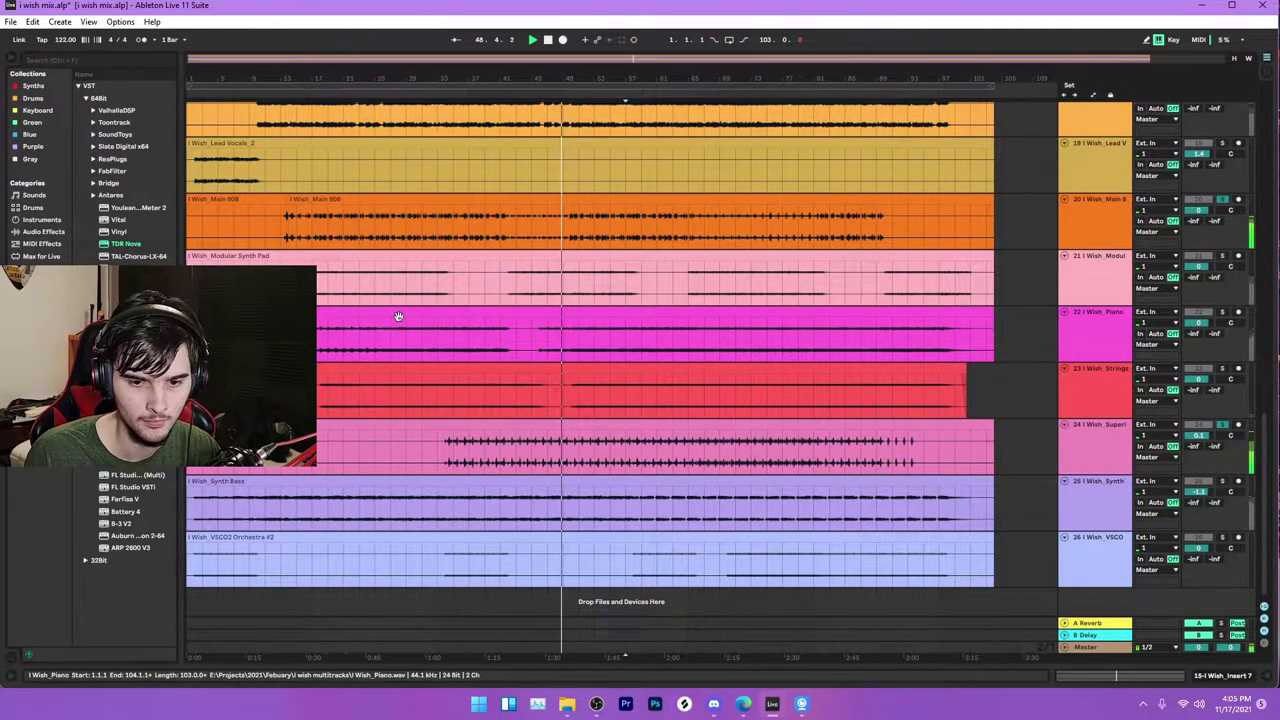
scroll(415, 318, "up", 5)
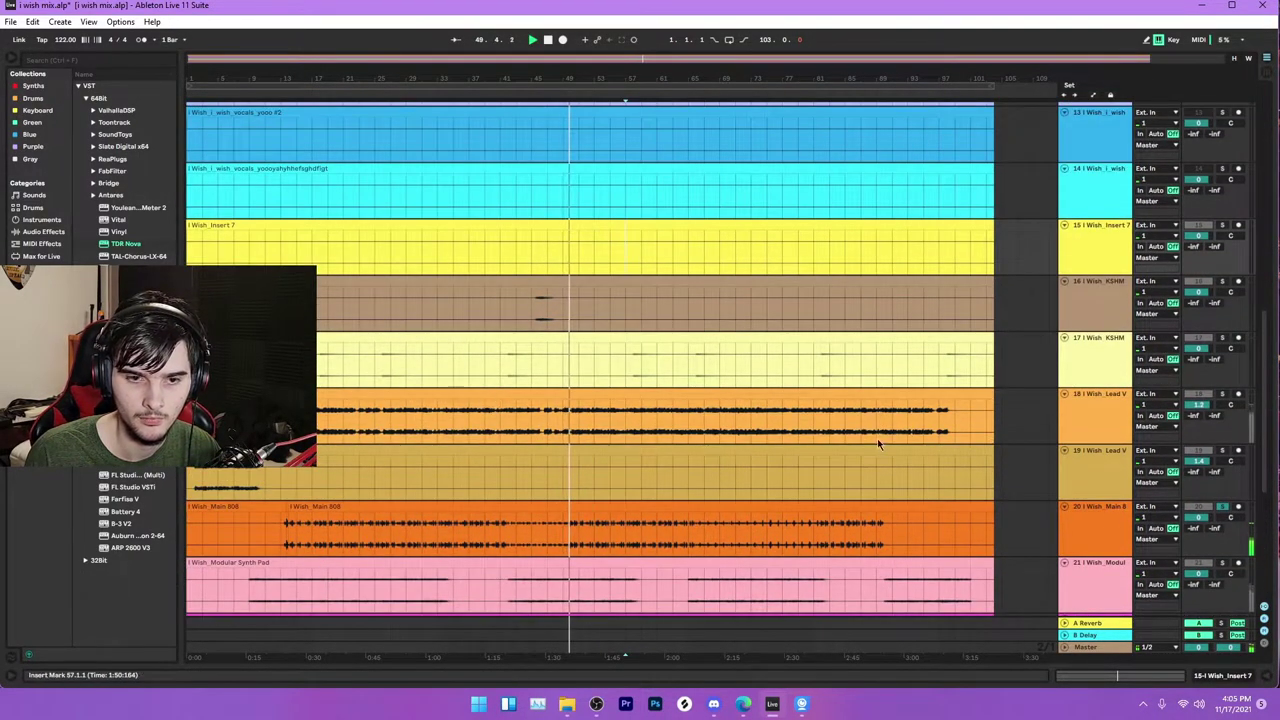
scroll(497, 344, "up", 5)
scroll(497, 344, "up", 3)
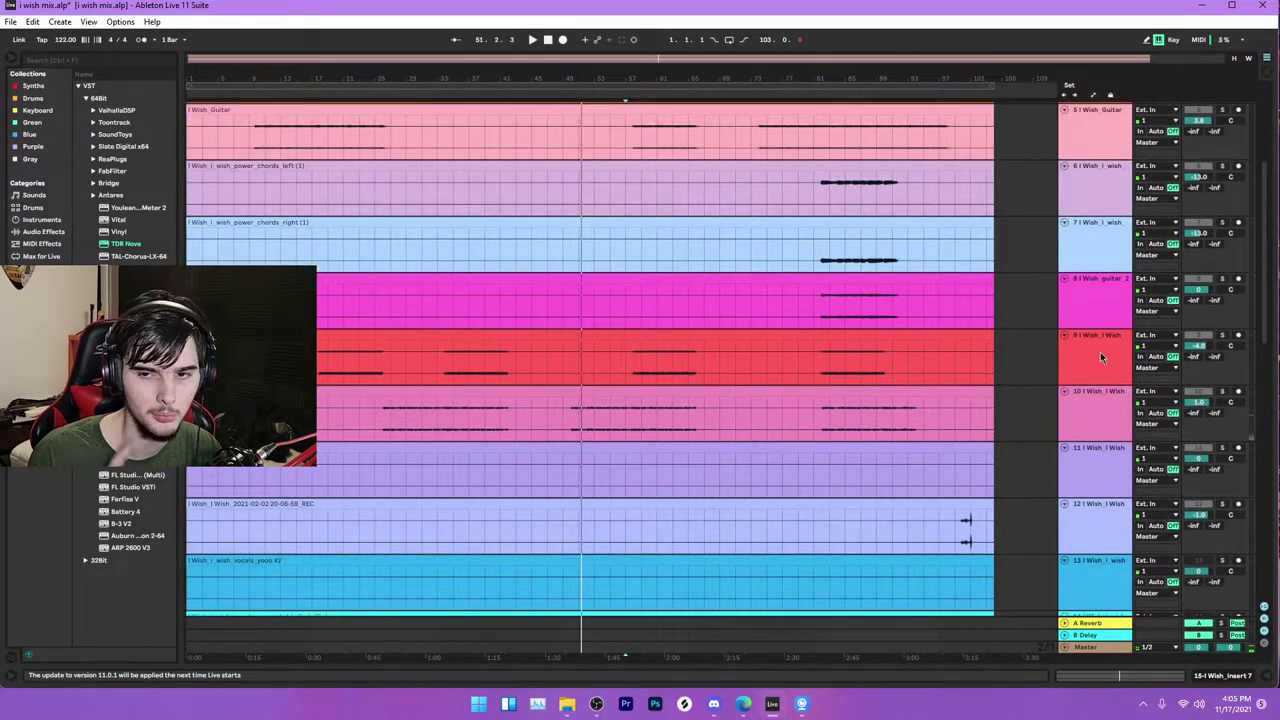
Step: Unsolo the Main 808 and Superior Drummer 3 tracks
scroll(1232, 492, "down", 3)
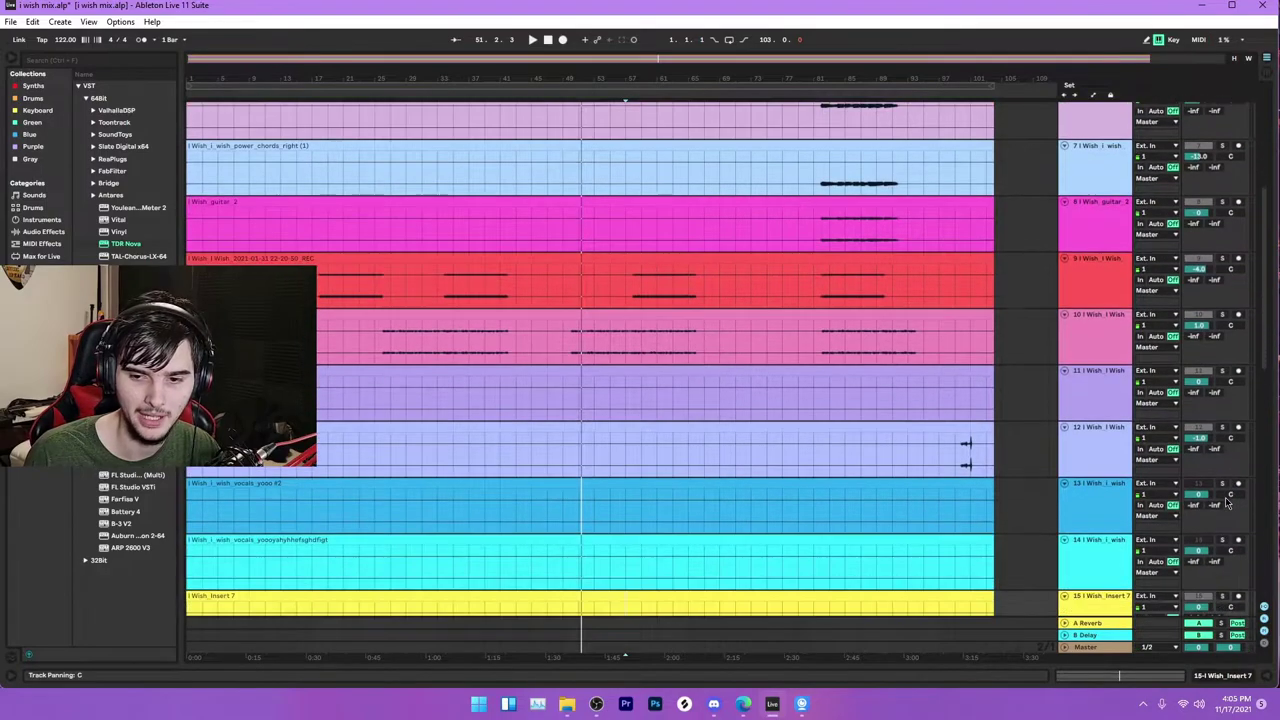
scroll(1225, 497, "down", 8)
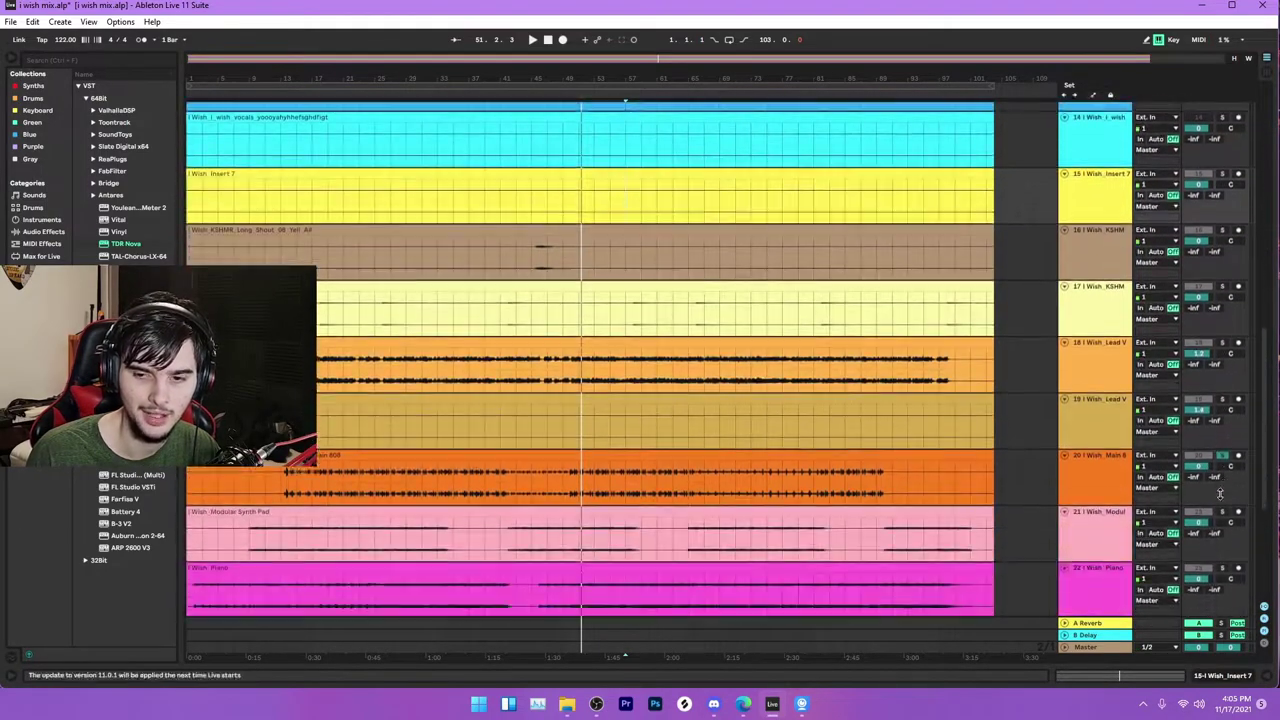
scroll(1219, 492, "down", 3)
scroll(1068, 452, "up", 3)
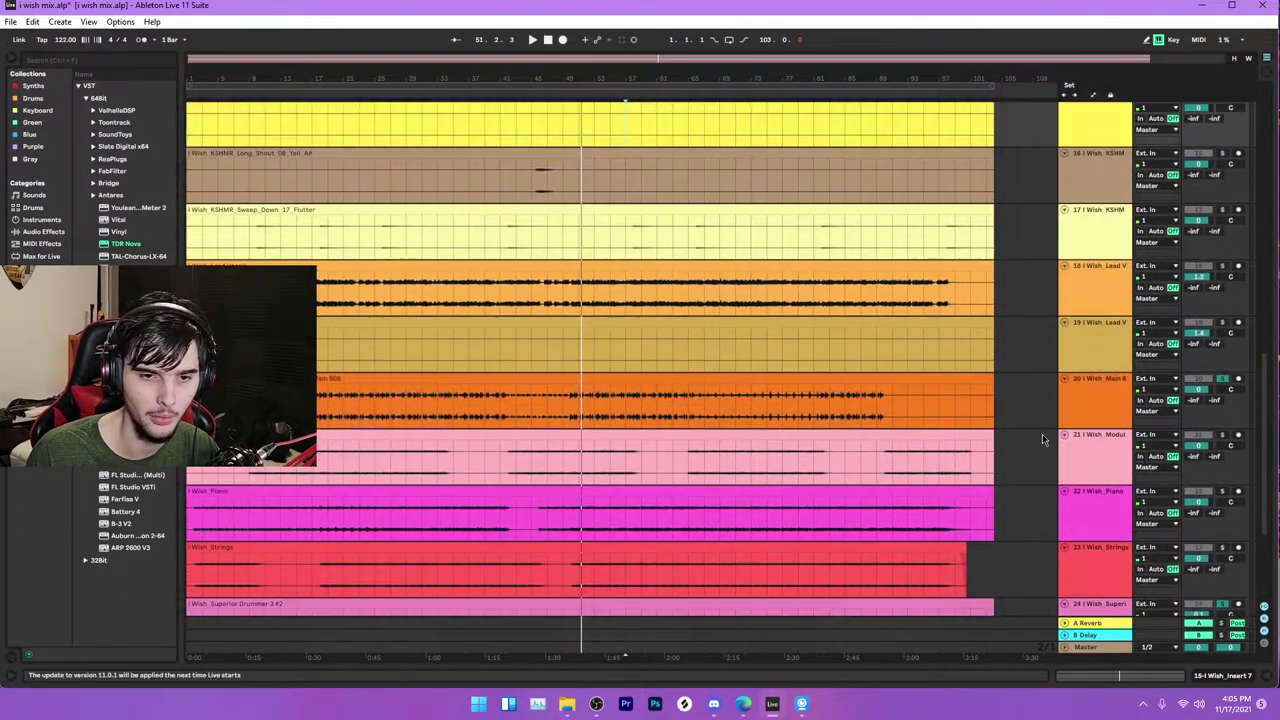
left_click(1222, 380)
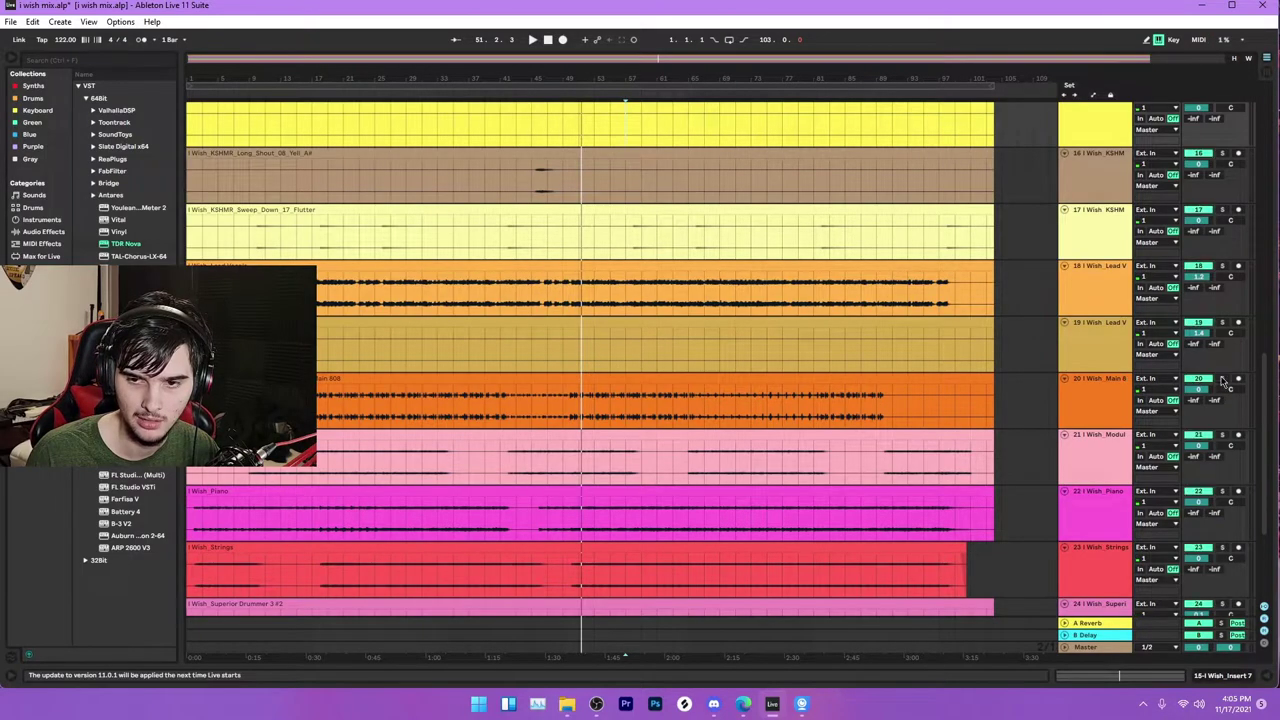
Step: Audition the soloed KSHMR Sweep Down Flutter track from about bars 41 and 57, and solo the KSHMR Long Shout track
scroll(634, 377, "up", 3)
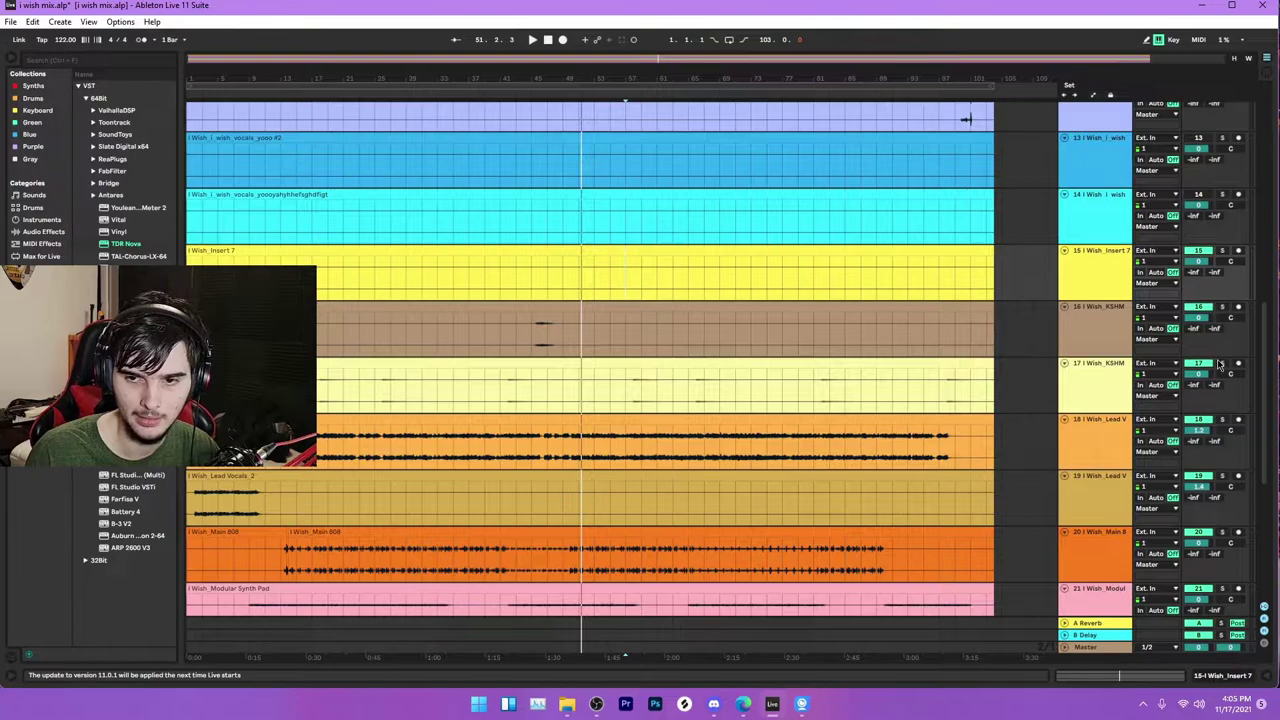
left_click(501, 91)
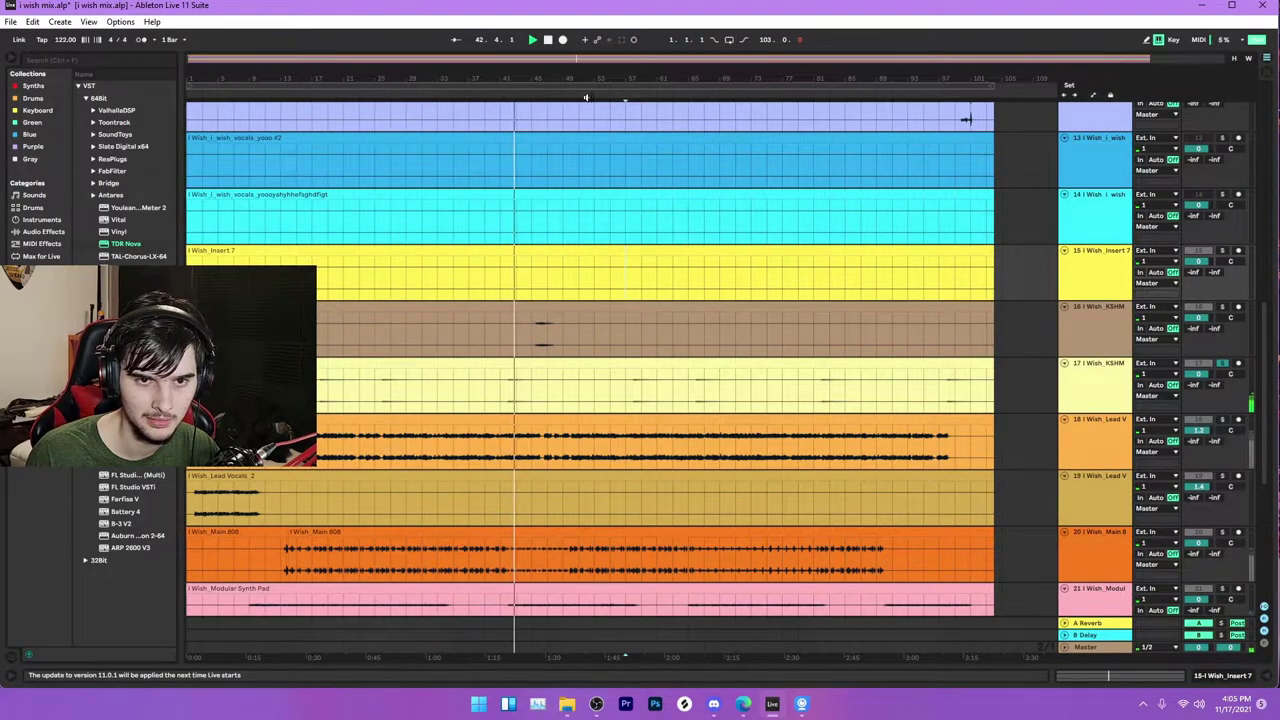
left_click(624, 94)
left_click(627, 270)
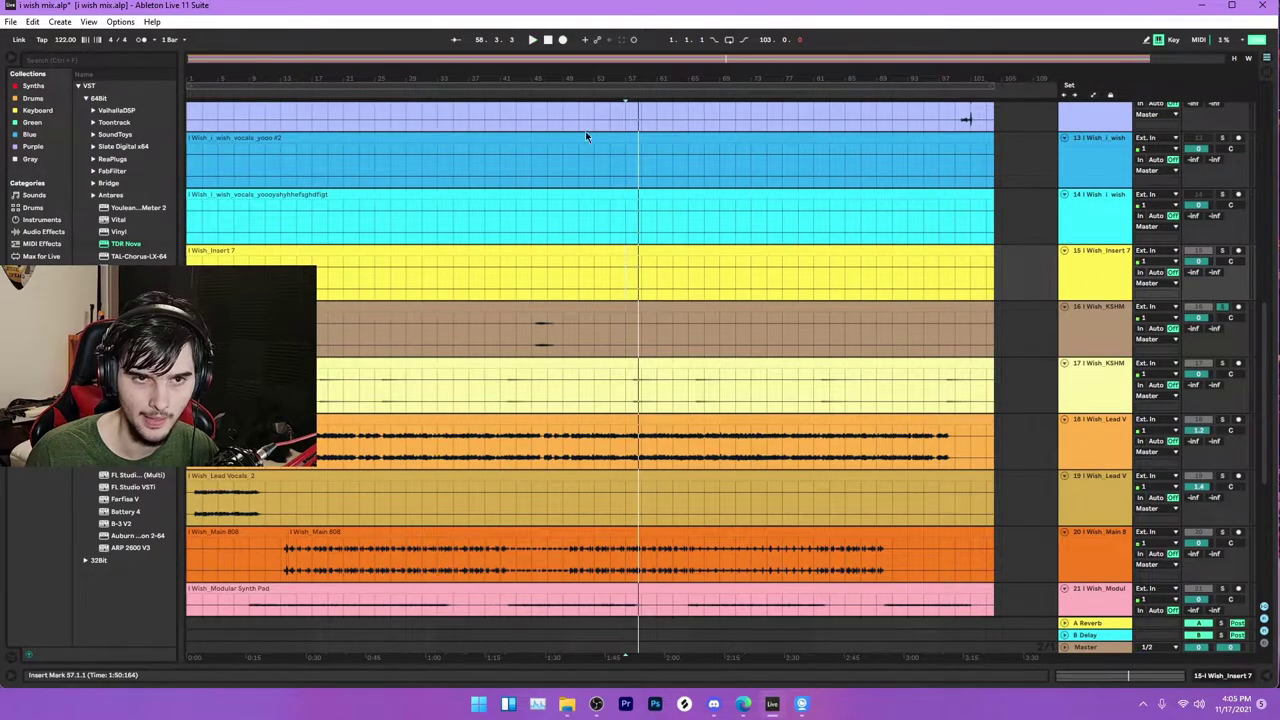
scroll(541, 150, "down", 3)
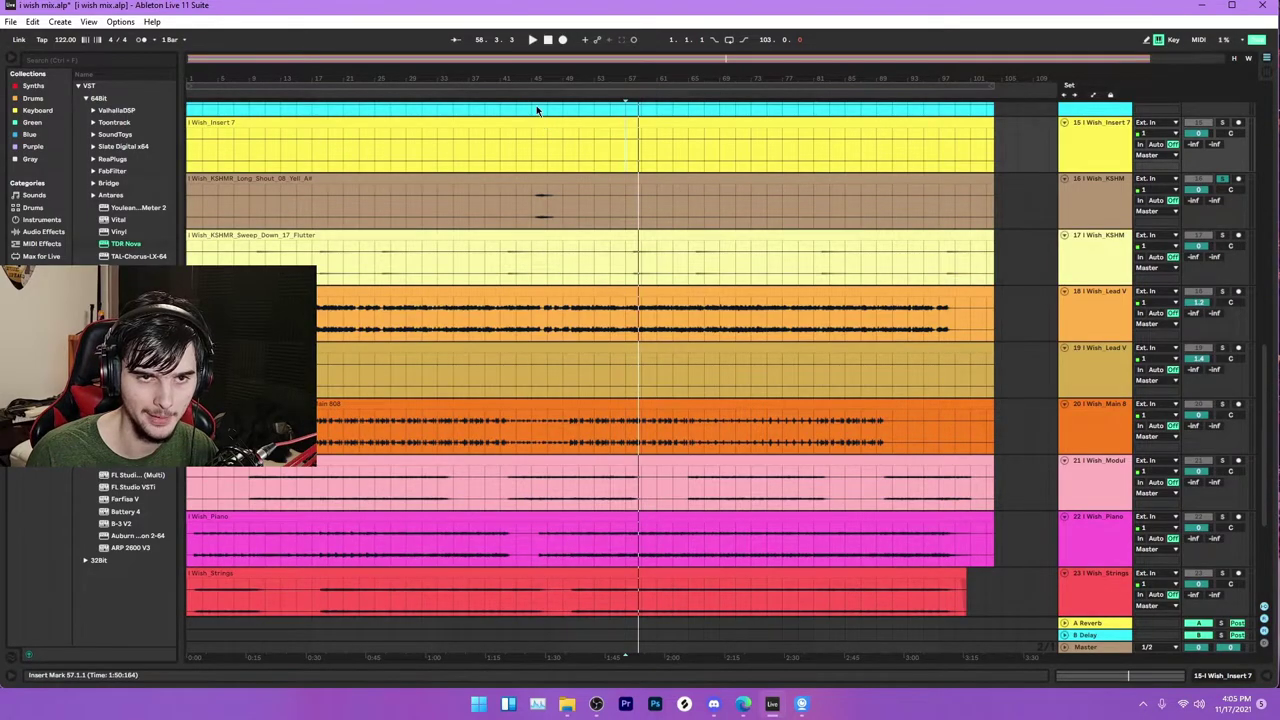
Step: Solo the left and right power chords tracks with guitar_2 and play from about bar 10
scroll(660, 366, "up", 5)
scroll(659, 442, "up", 10)
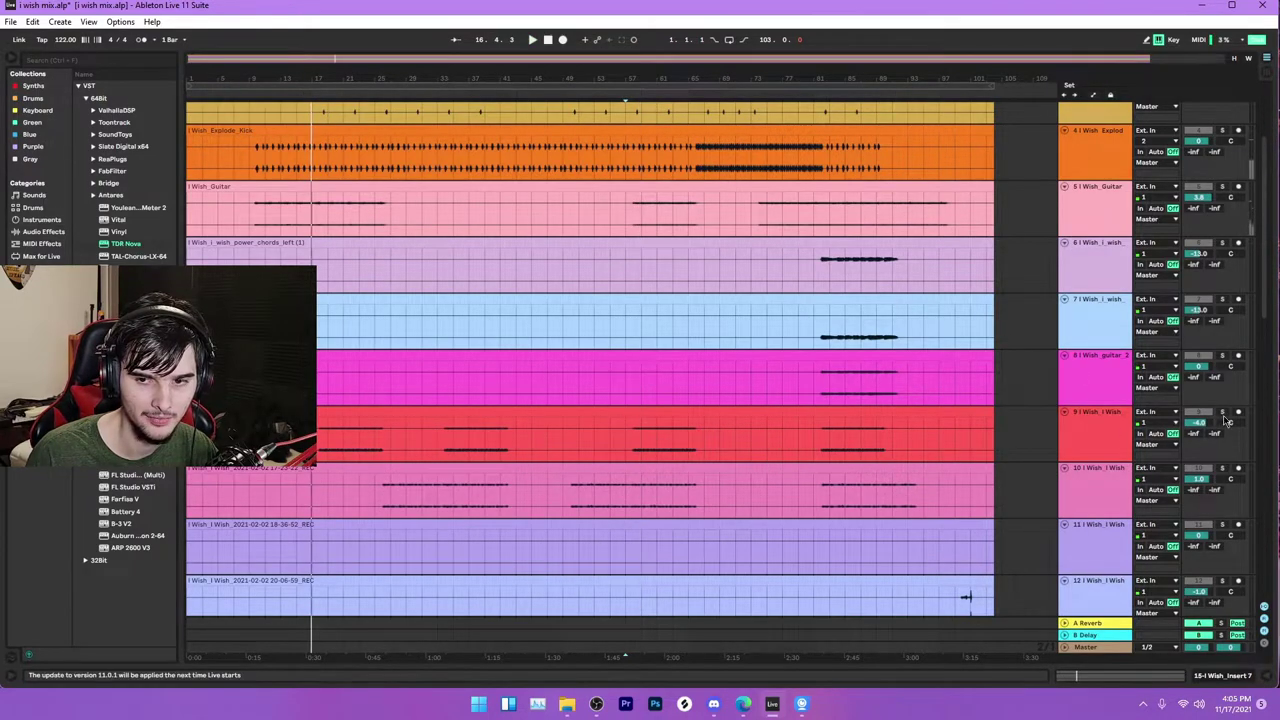
key("space")
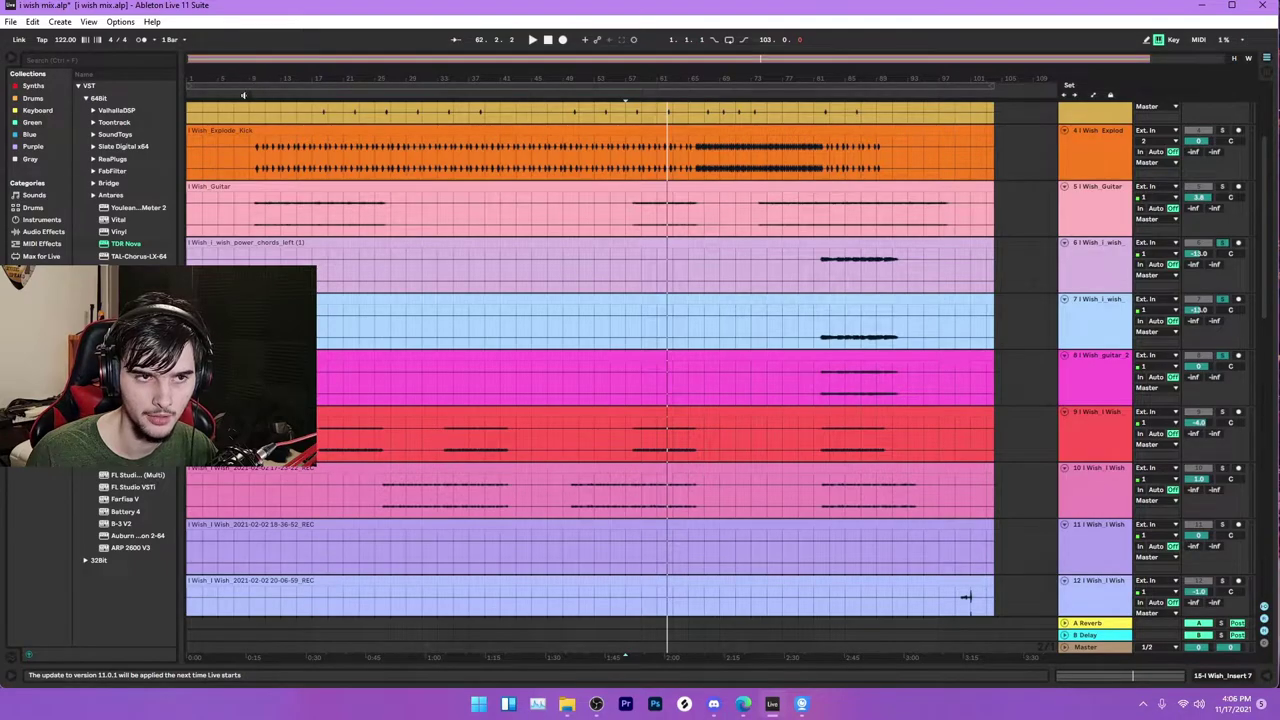
scroll(965, 597, "up", 5)
left_click_drag(275, 66, 275, 76)
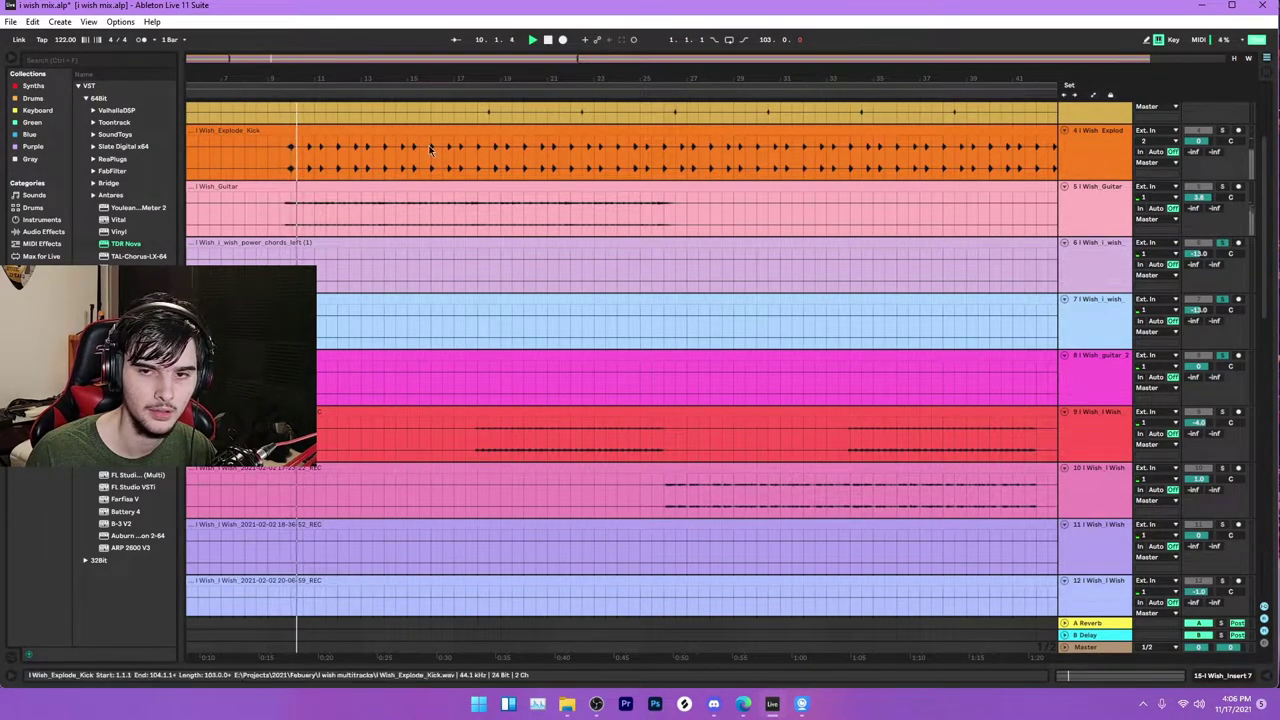
left_click_drag(567, 73, 351, 73)
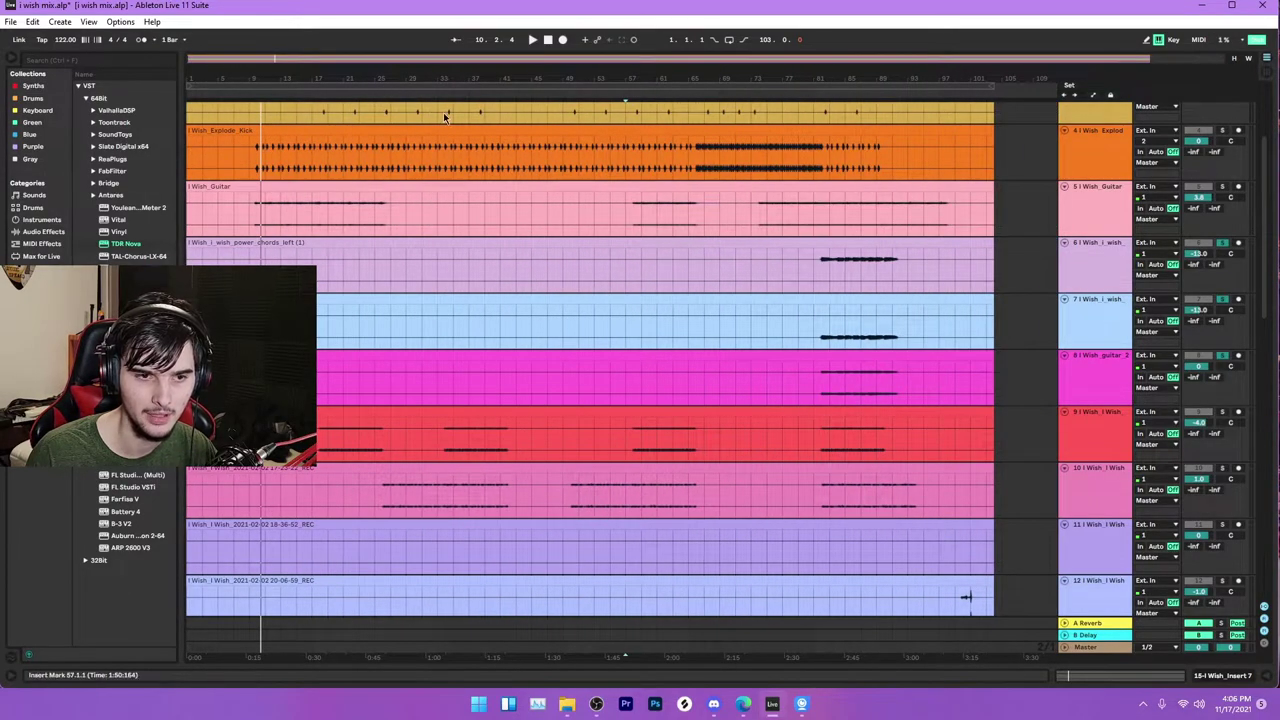
key("space")
Step: Unsolo the guitar_2 track and solo the left and right power chords tracks instead
scroll(405, 174, "up", 4)
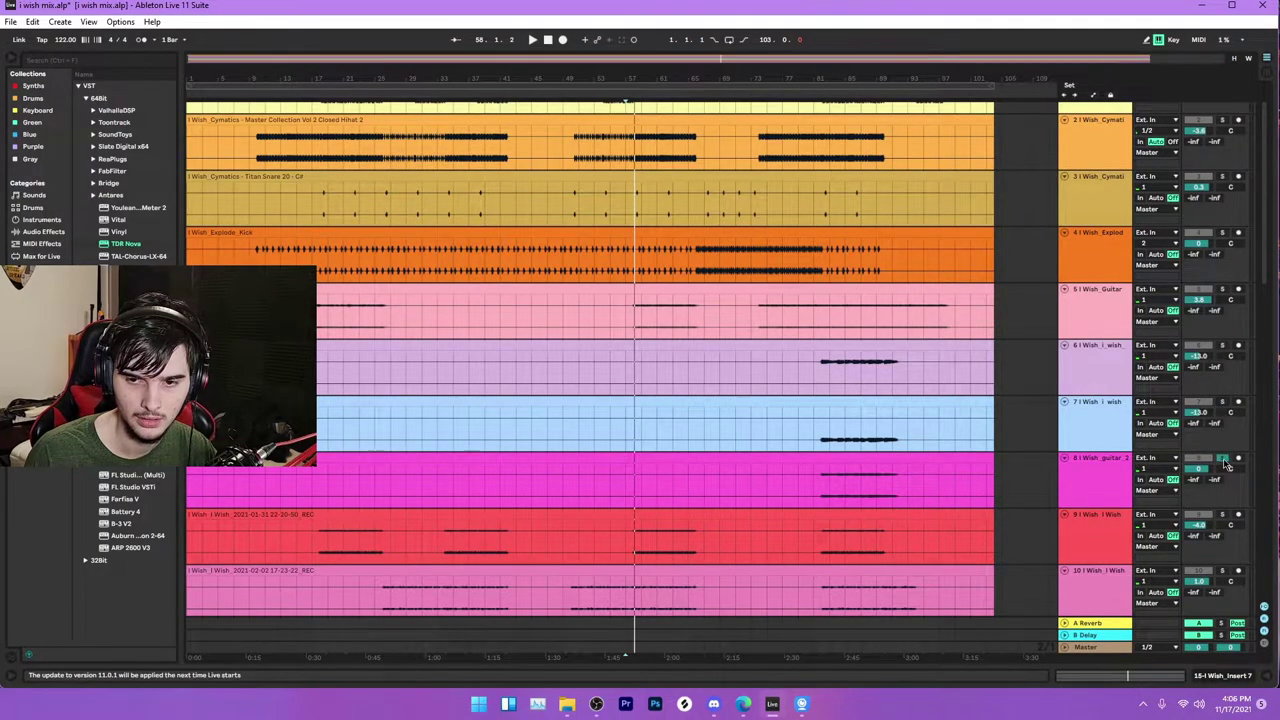
left_click(1224, 461)
left_click(1222, 402)
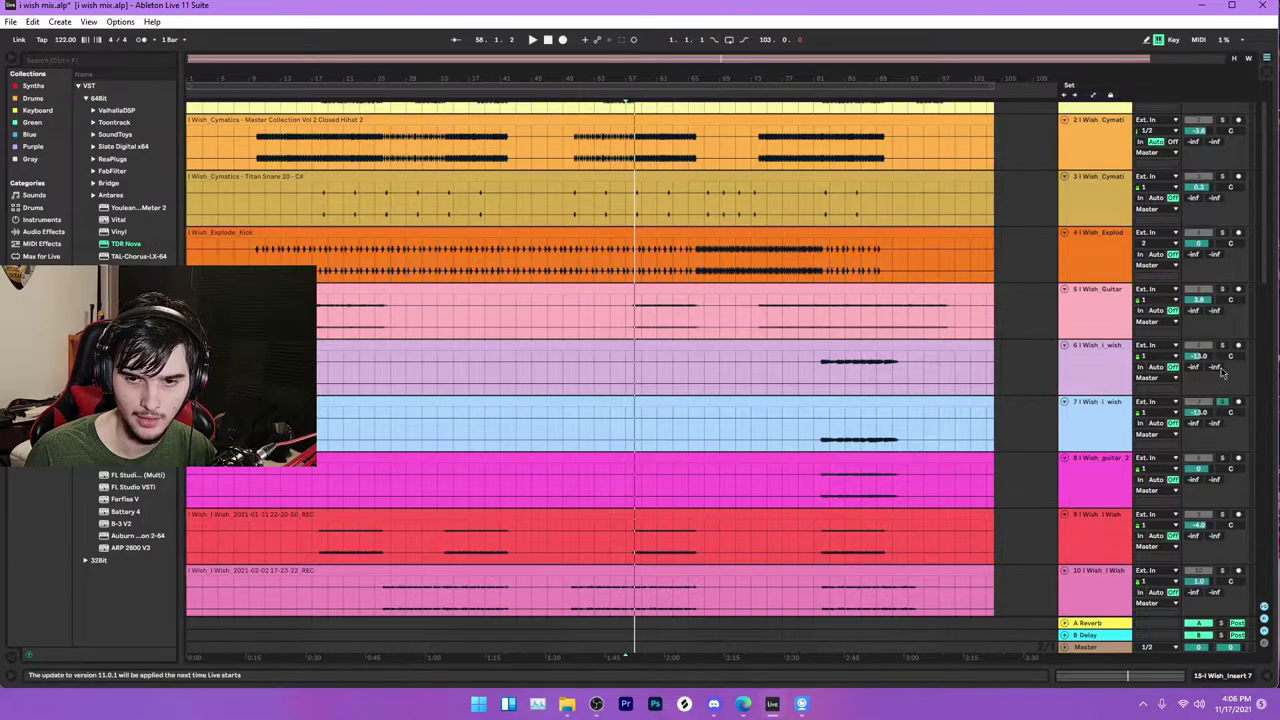
Step: Play the two soloed power chords tracks from about bar 81
left_click(880, 93)
left_click(813, 91)
left_click_drag(811, 90, 844, 76)
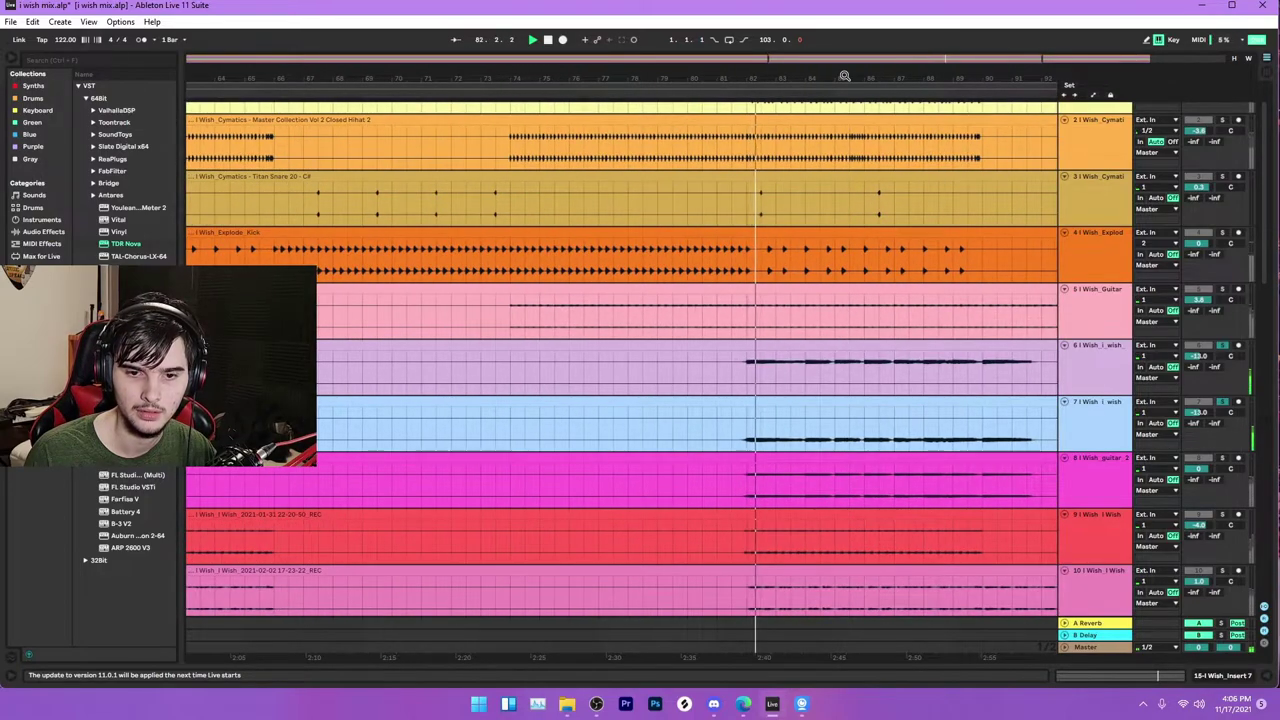
key("minus")
key("minus")
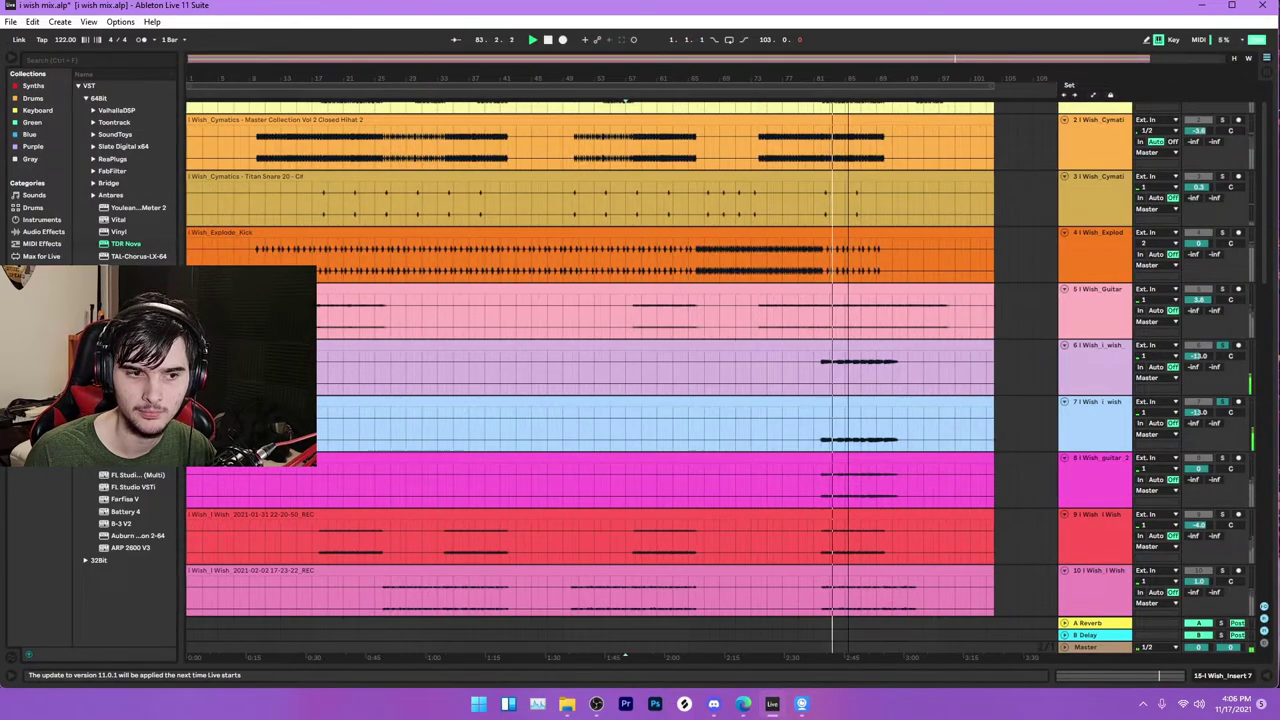
key("plus")
key("minus")
key("minus")
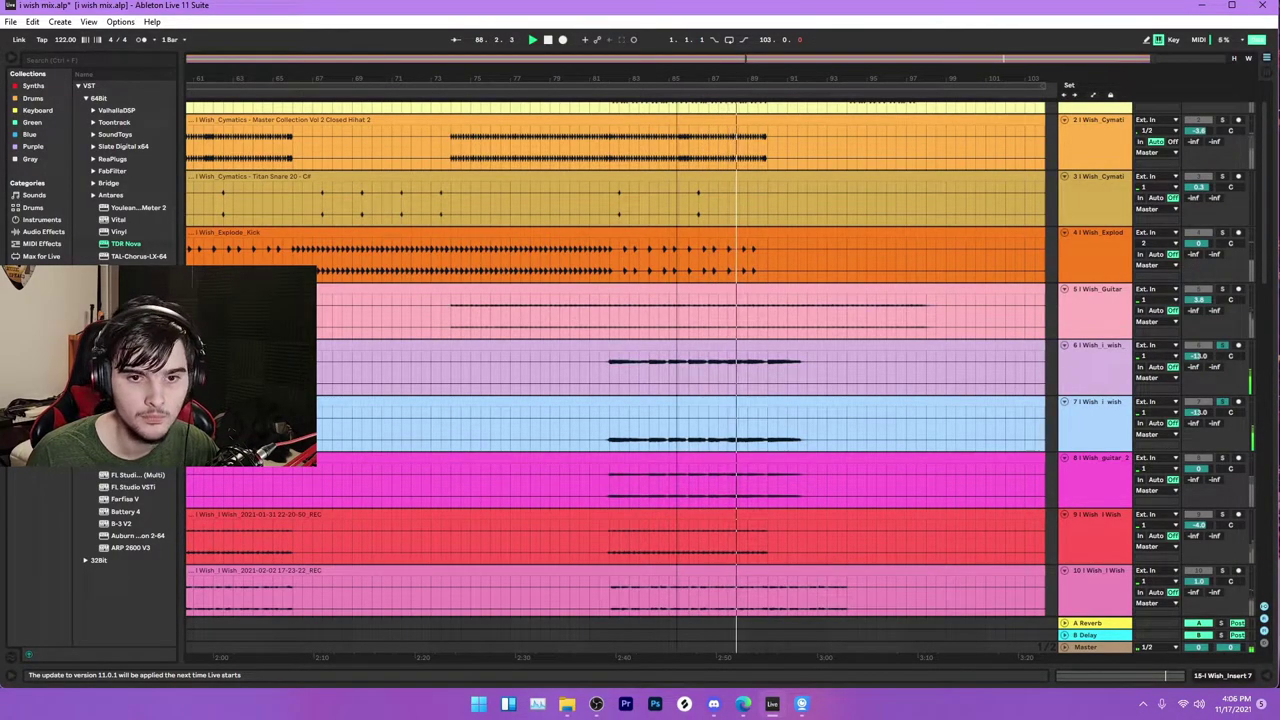
Step: Stop playback and unsolo both power chords tracks
scroll(980, 330, "down", 3)
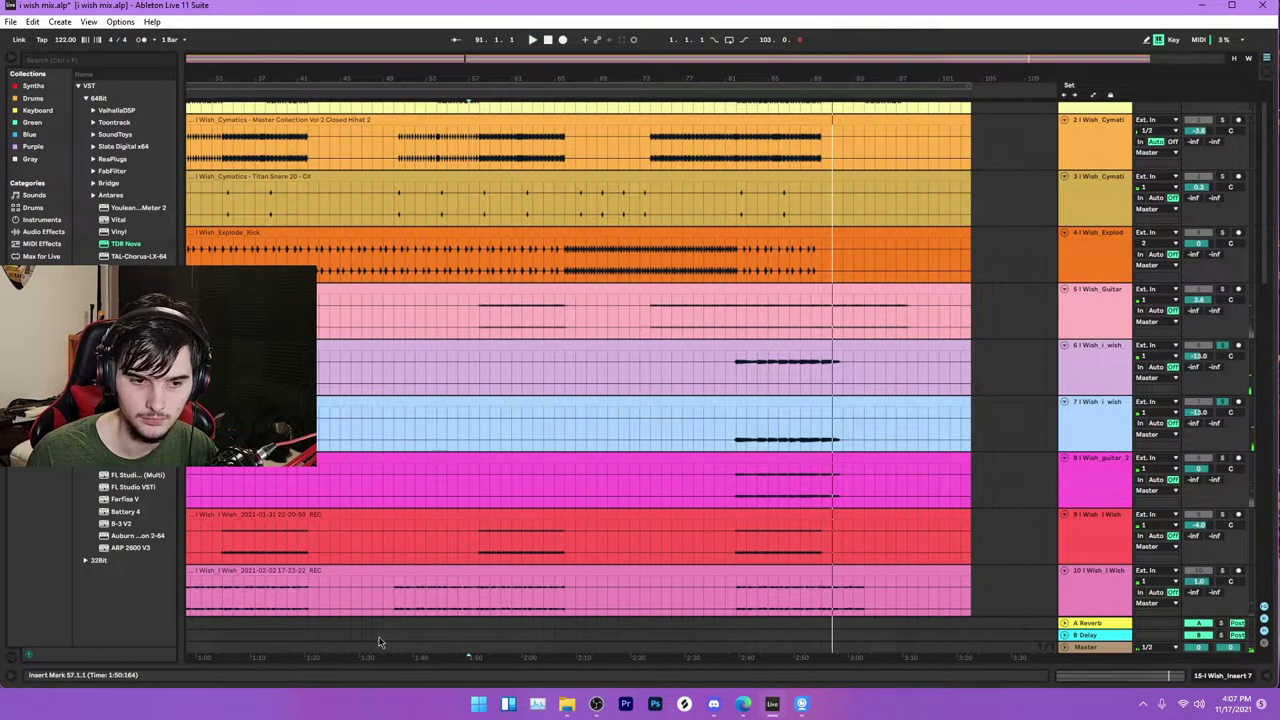
scroll(371, 626, "down", 3)
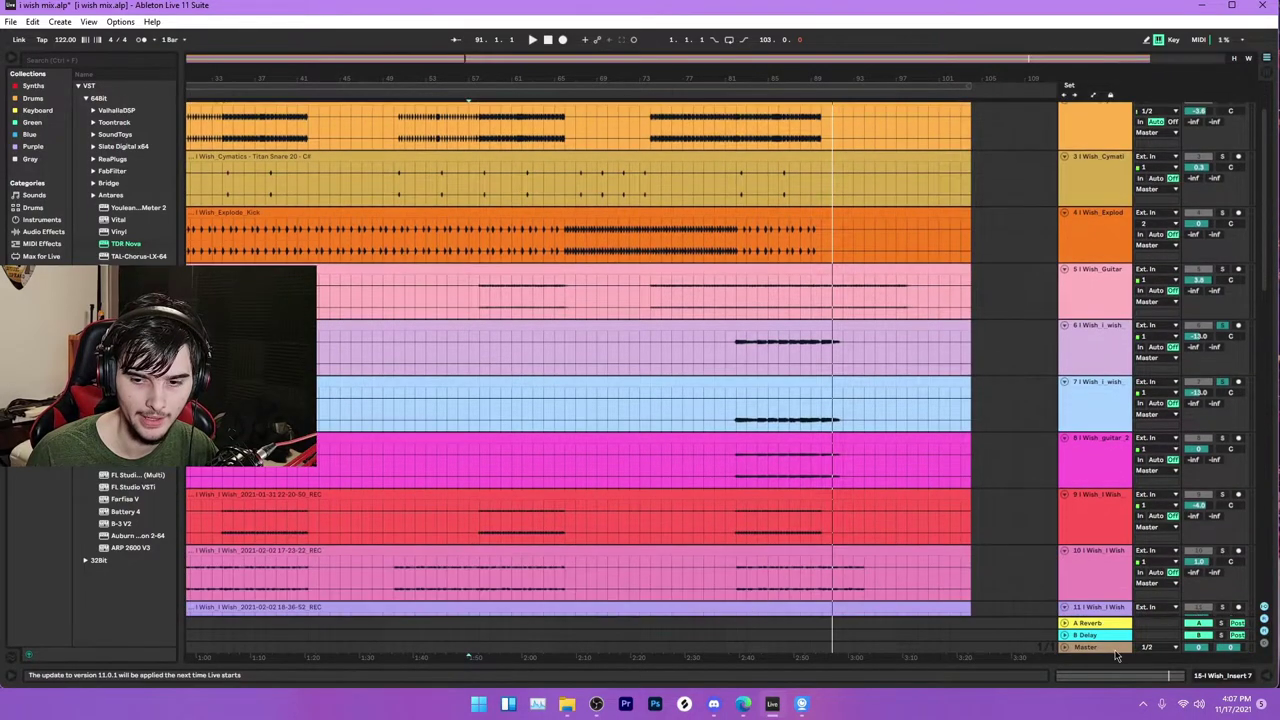
left_click(1220, 383)
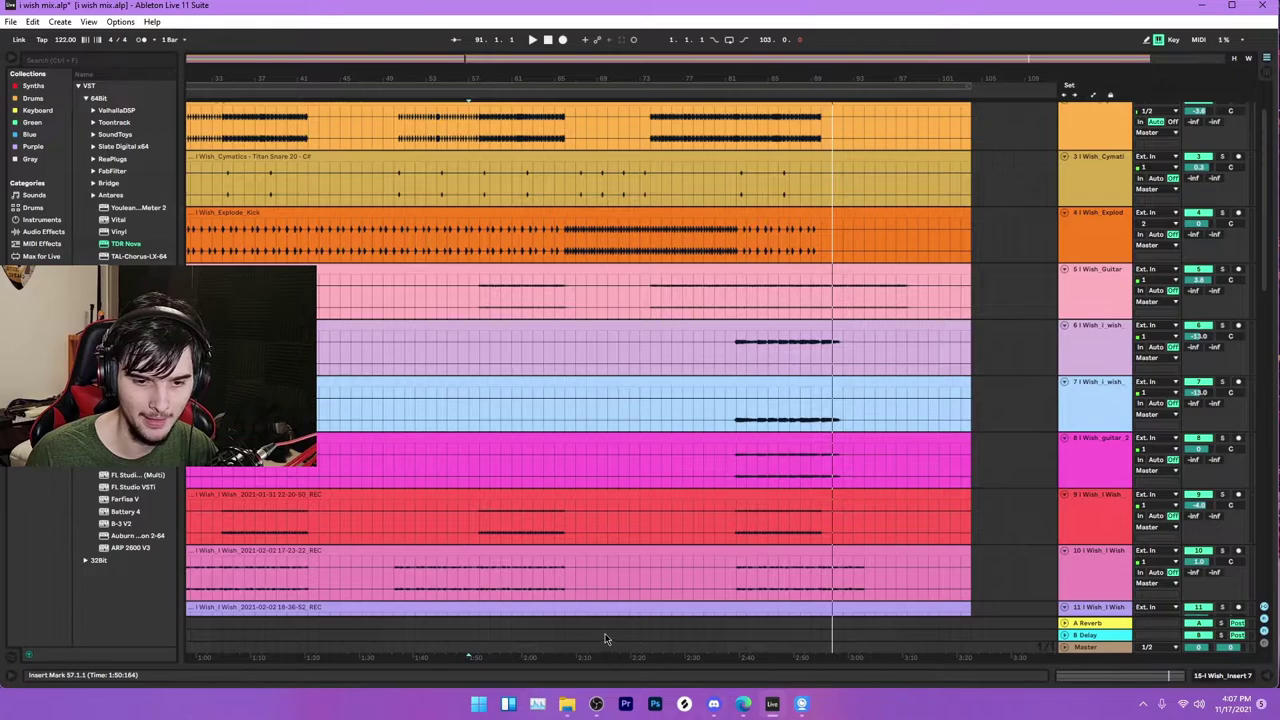
Step: Solo the Guitar track and play it from about bar 9
left_click_drag(210, 72, 546, 72)
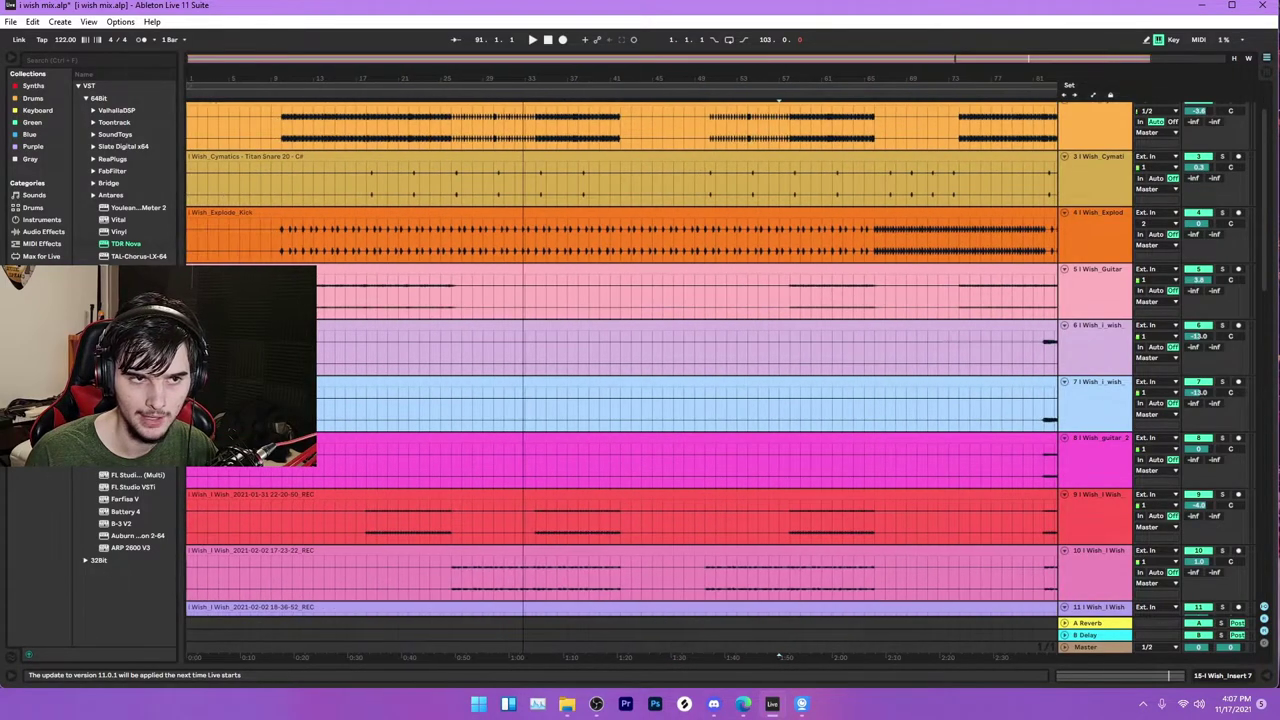
scroll(346, 208, "up", 2)
left_click_drag(272, 77, 287, 88)
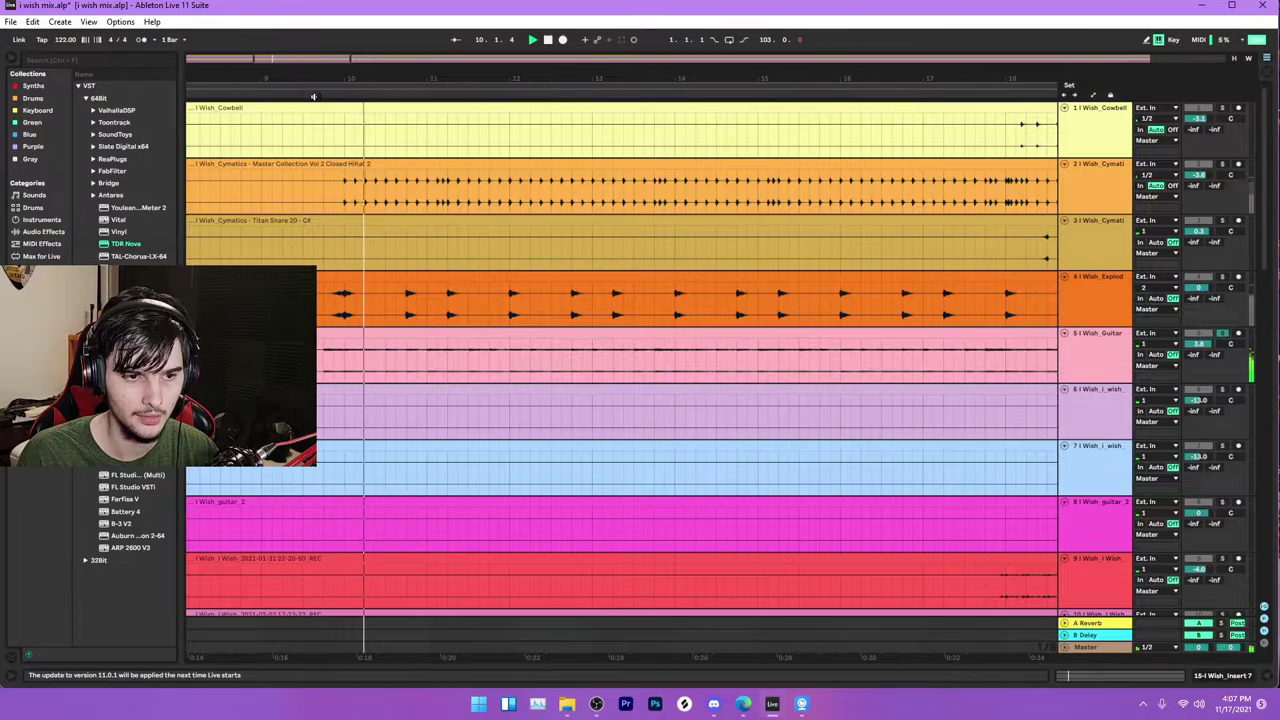
left_click_drag(323, 82, 324, 42)
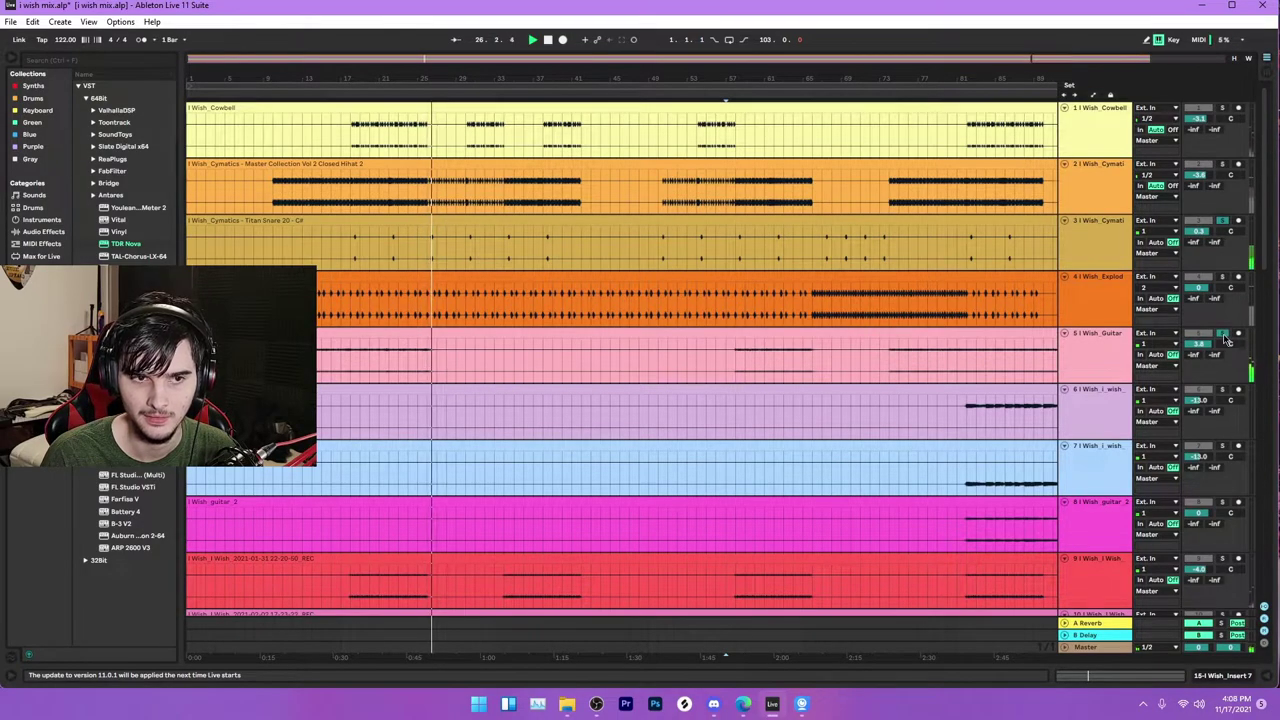
Step: Play only the soloed Titan Snare track from about bar 24, leaving the Guitar track unsoloed
left_click(411, 97)
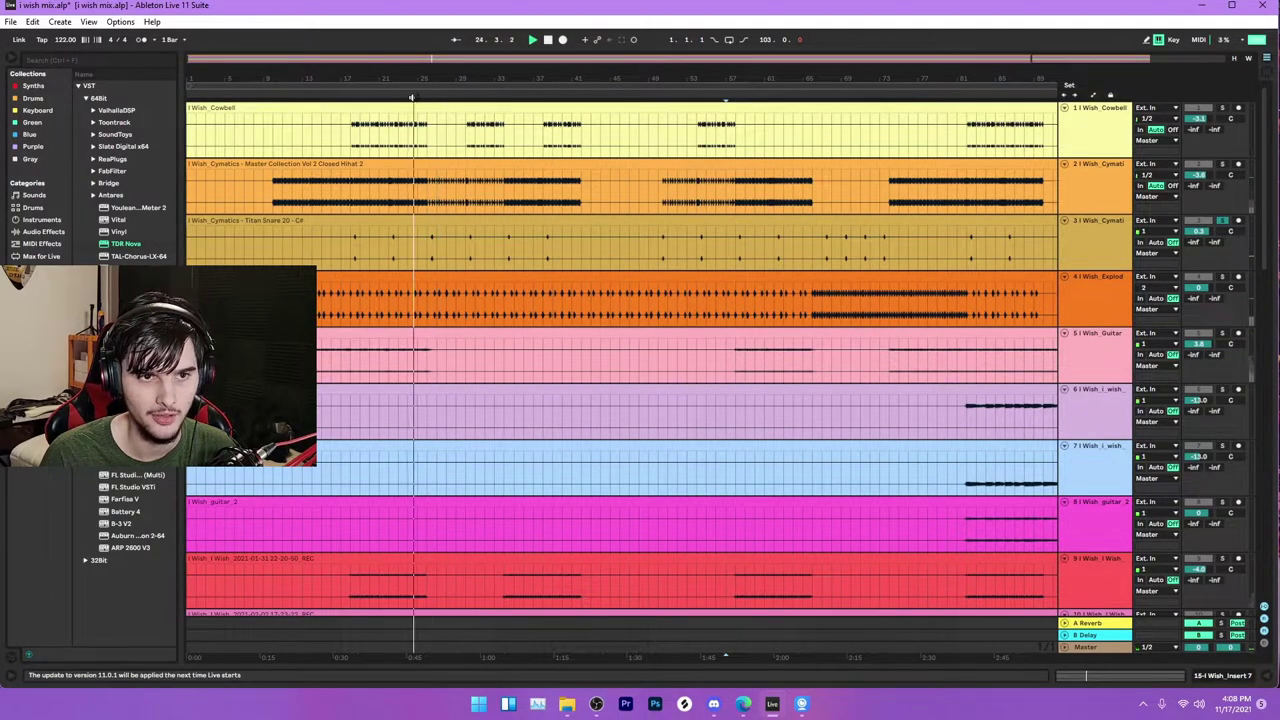
scroll(403, 124, "up", 5)
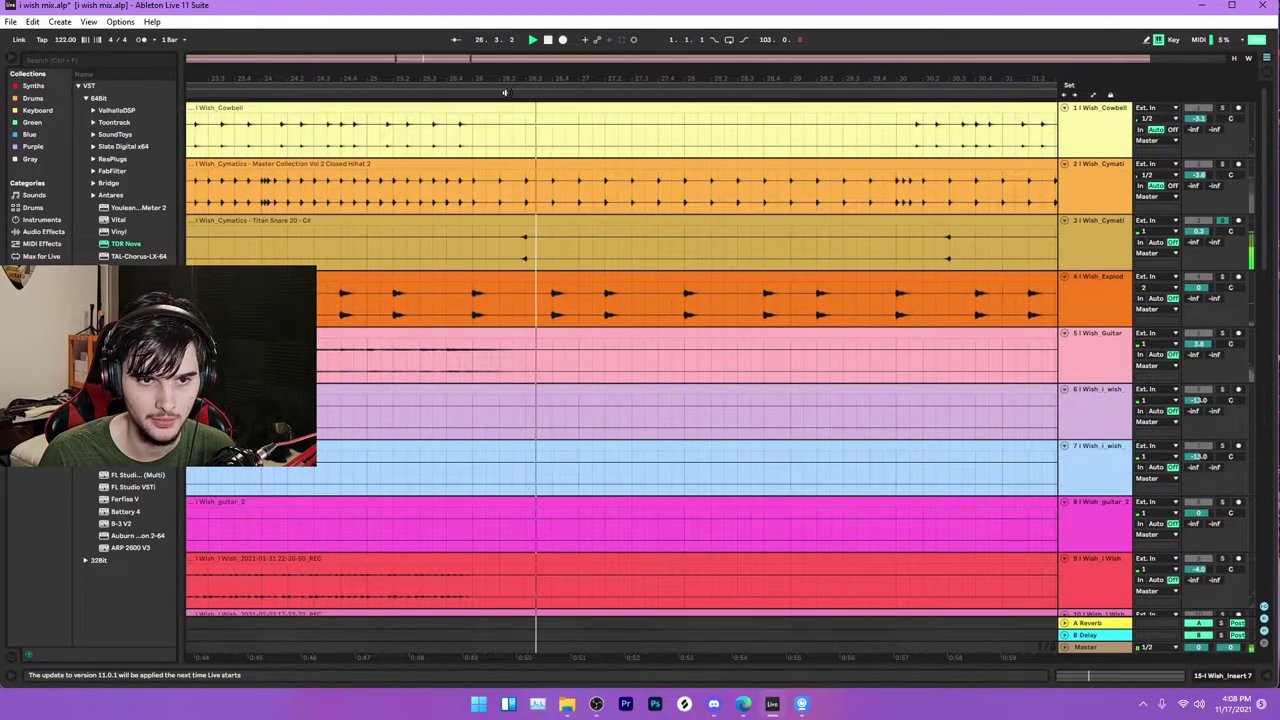
Step: Solo the Lead Vocals_2 track and play it from the start of the song
scroll(508, 83, "down", 6)
scroll(438, 268, "down", 2)
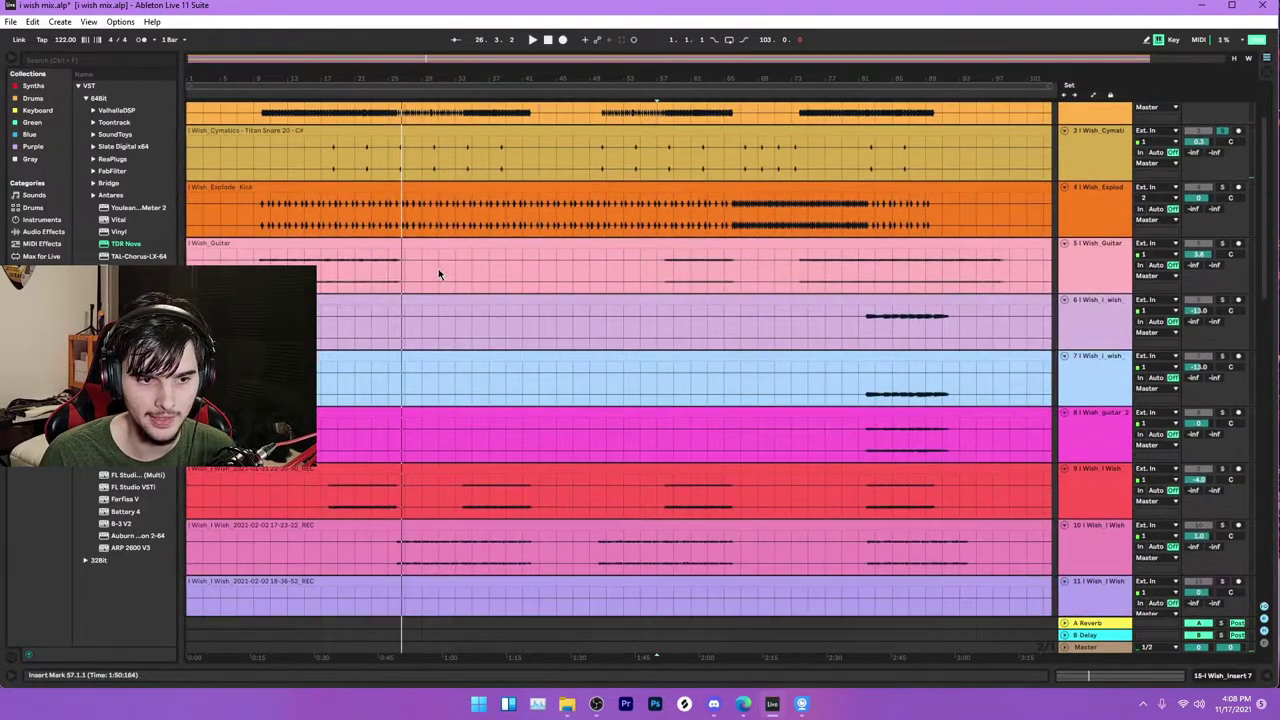
scroll(438, 268, "down", 10)
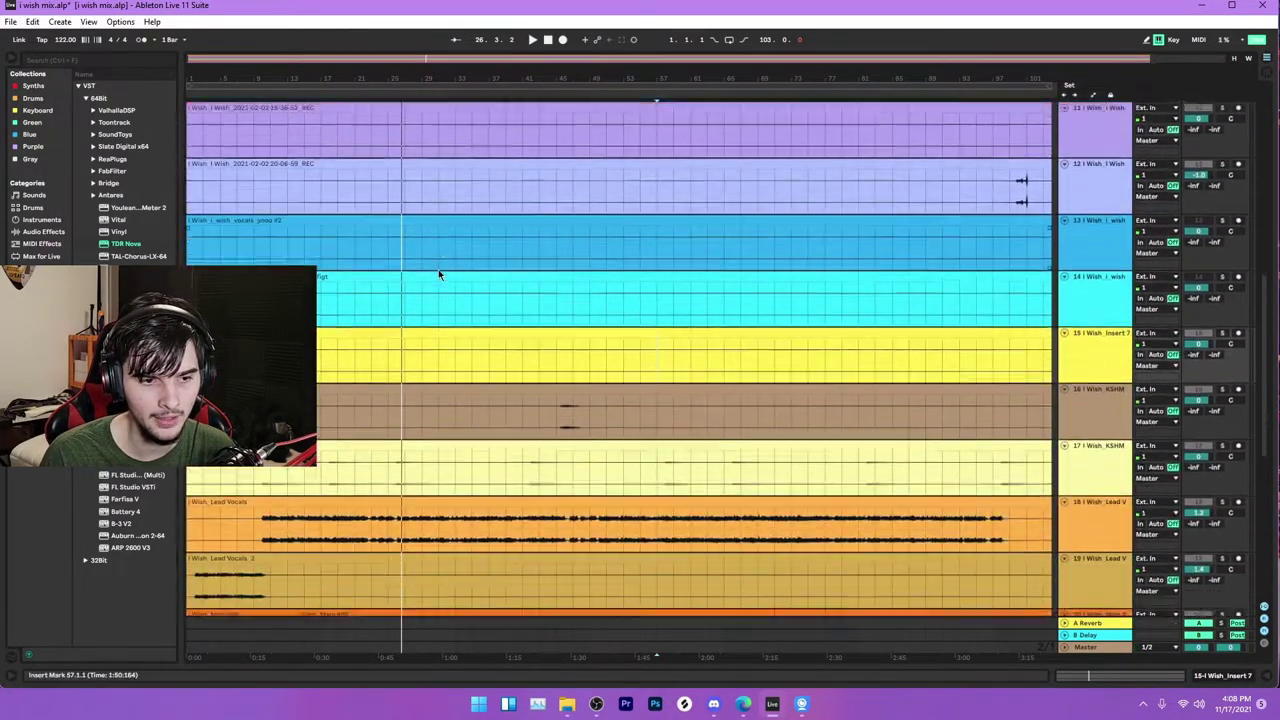
scroll(438, 269, "down", 10)
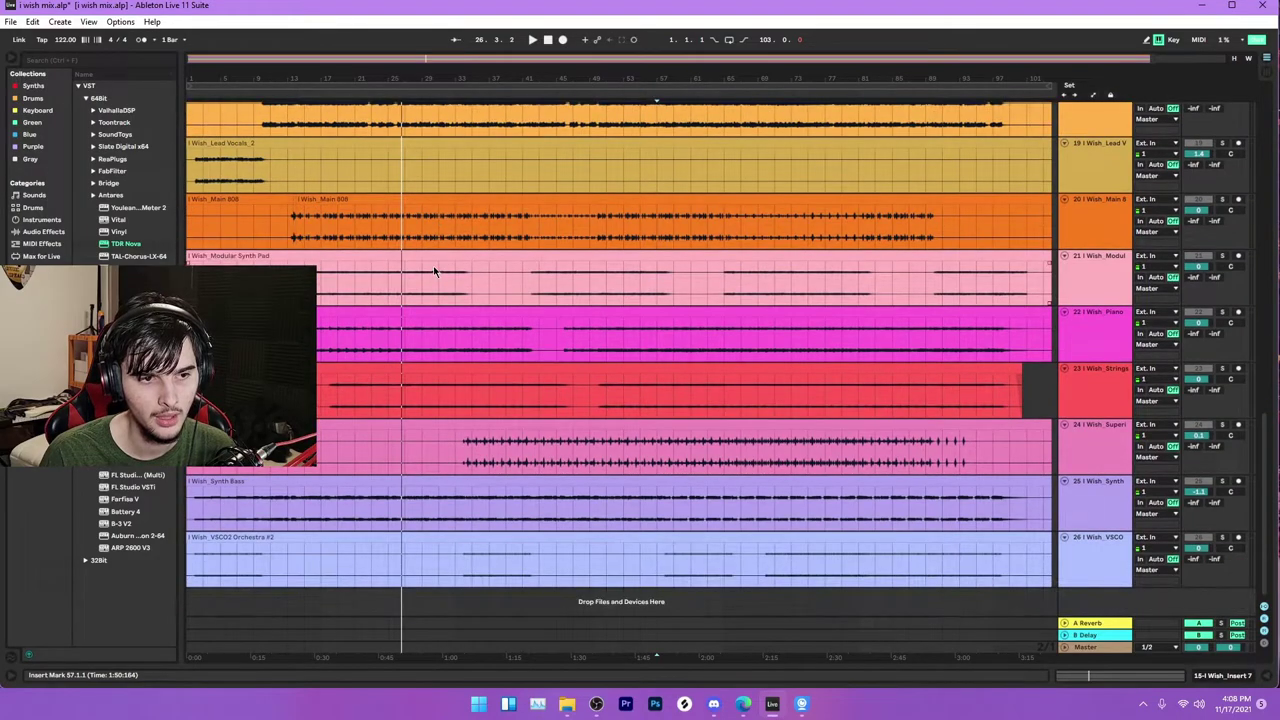
scroll(433, 266, "up", 3)
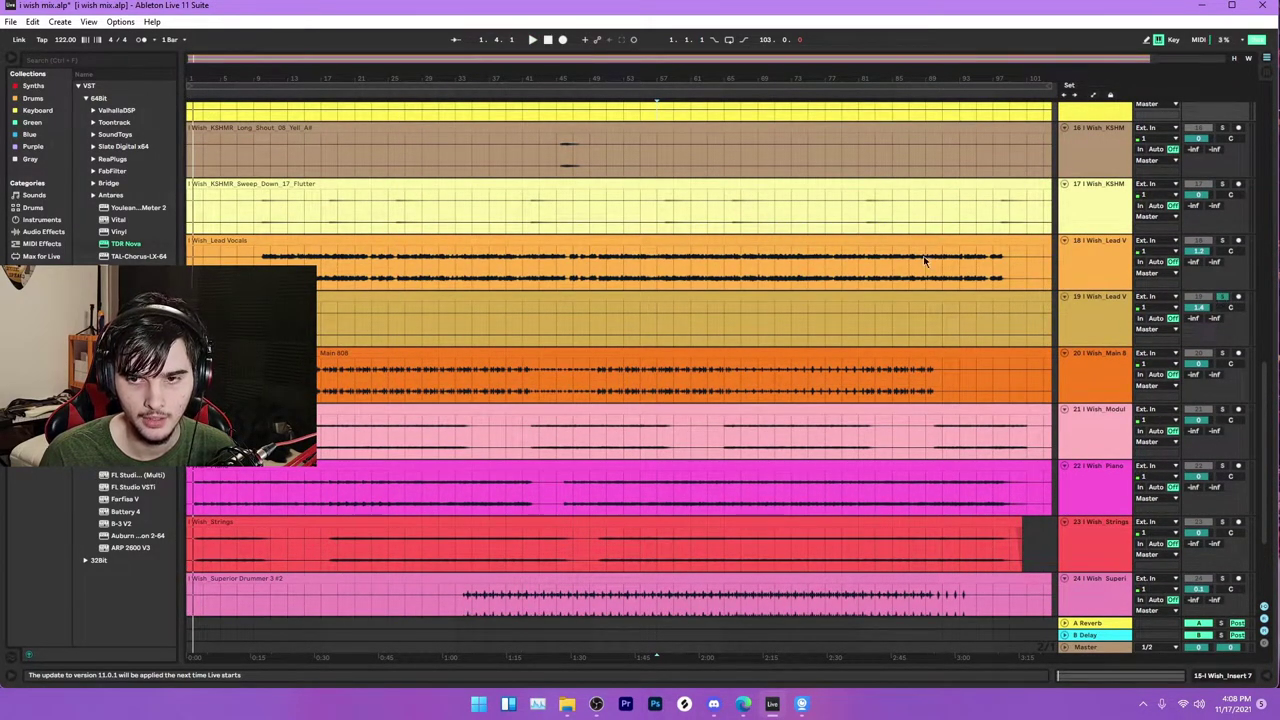
left_click_drag(200, 75, 200, 95)
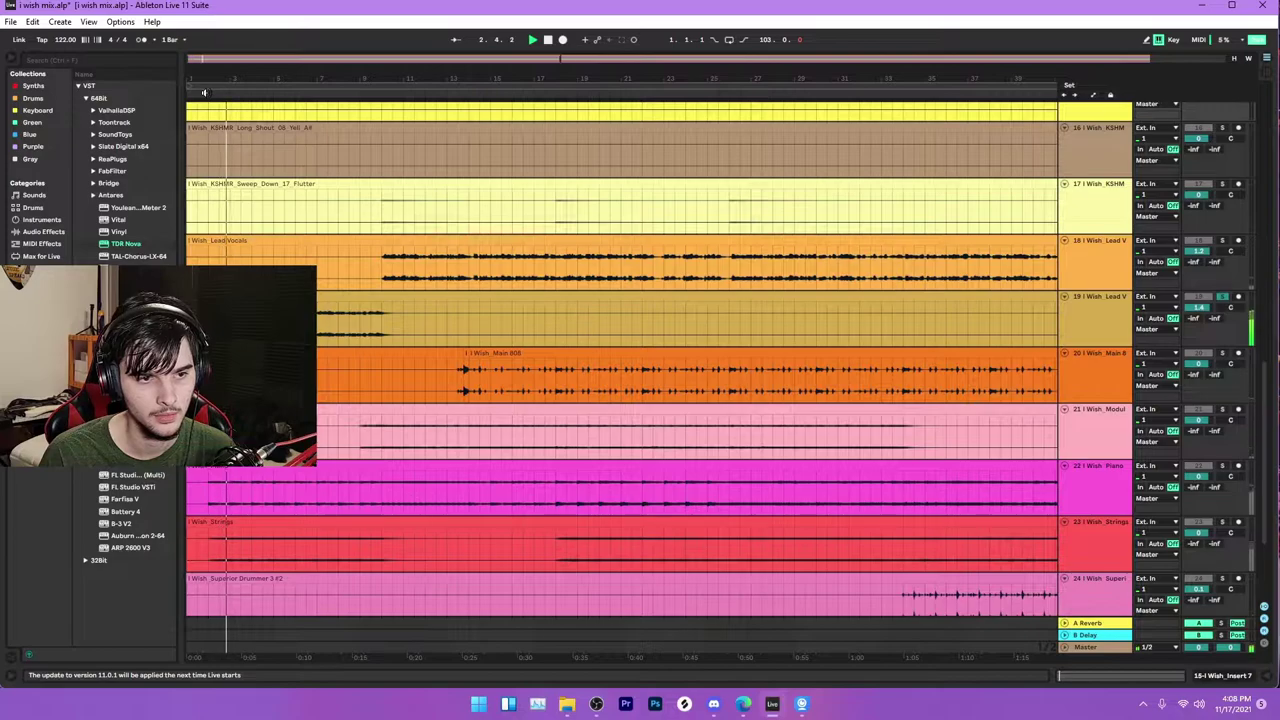
left_click_drag(255, 77, 255, 62)
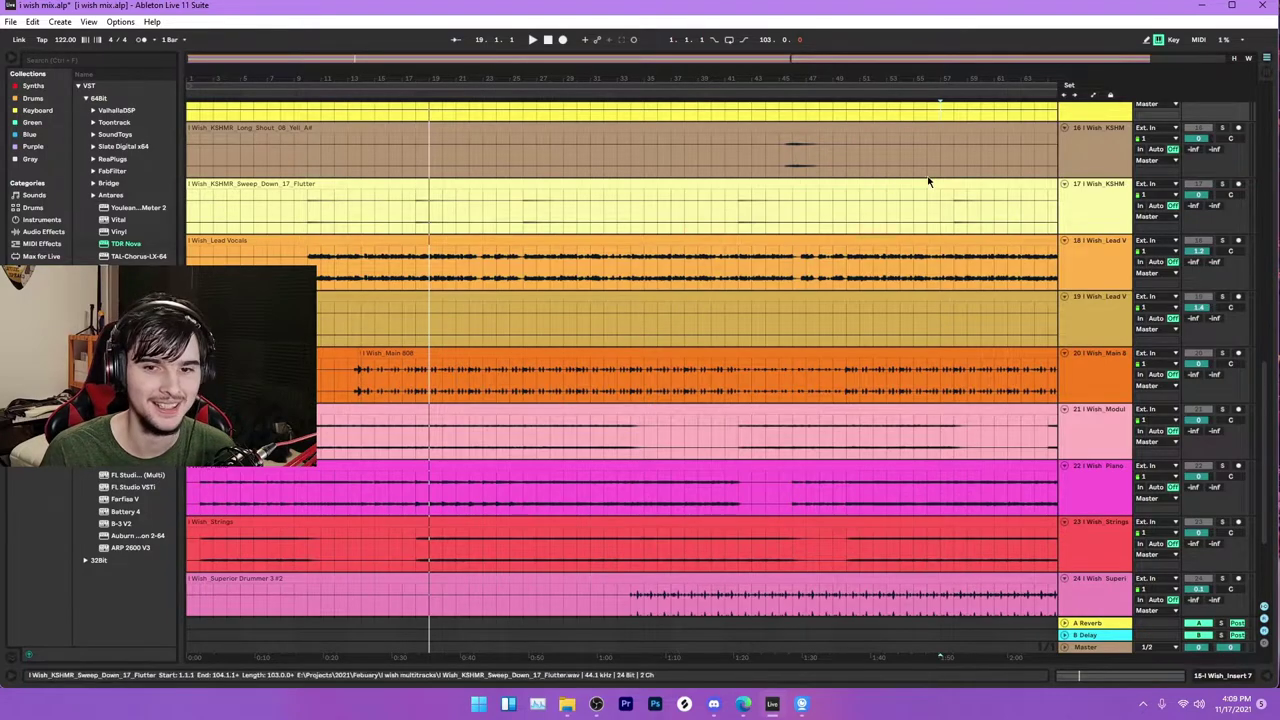
Step: Find the track that is still soloed and unsolo Titan Snare so all active tracks can be heard
scroll(1114, 390, "up", 10)
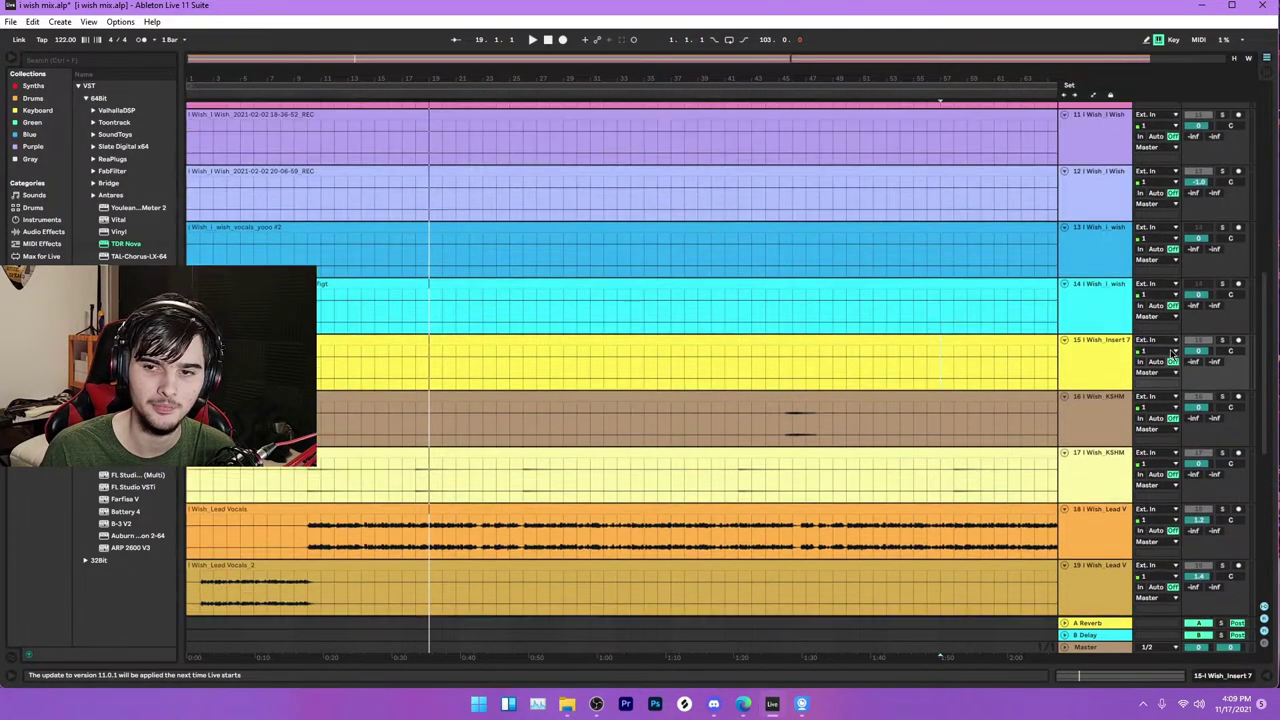
scroll(1114, 376, "up", 8)
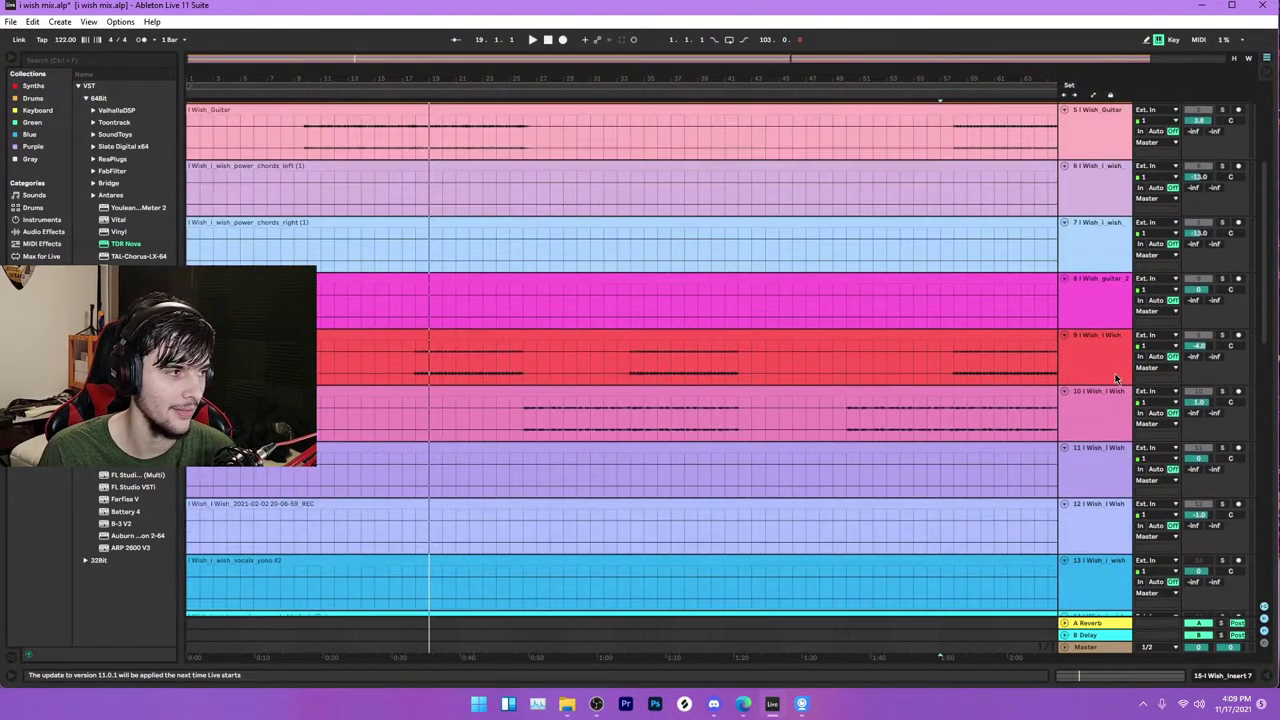
scroll(1049, 355, "down", 3)
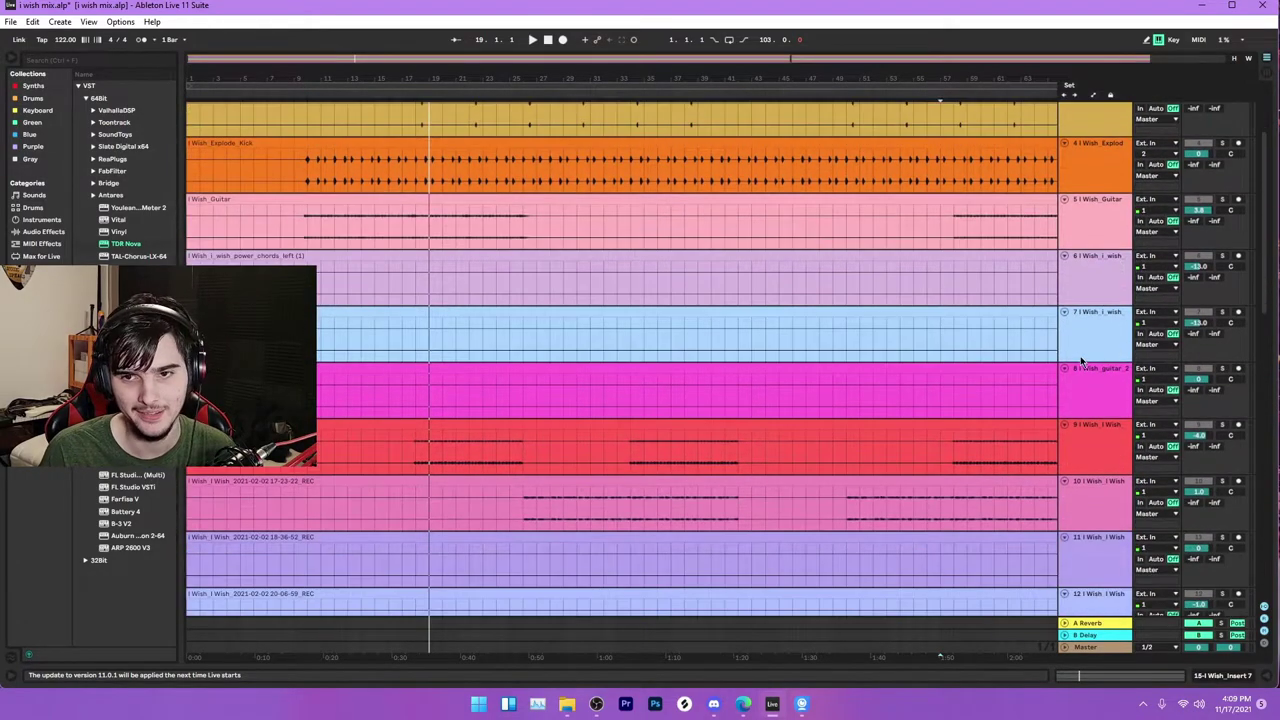
scroll(1049, 355, "up", 4)
scroll(537, 225, "down", 16)
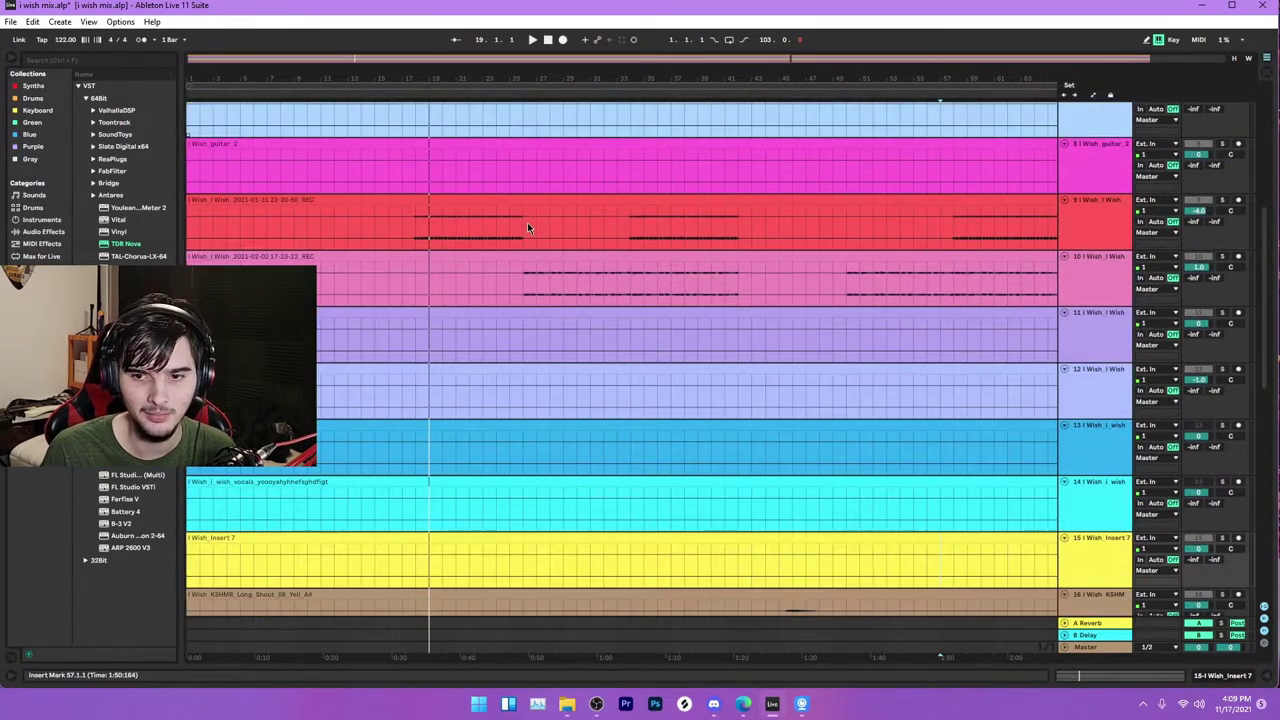
scroll(545, 226, "down", 8)
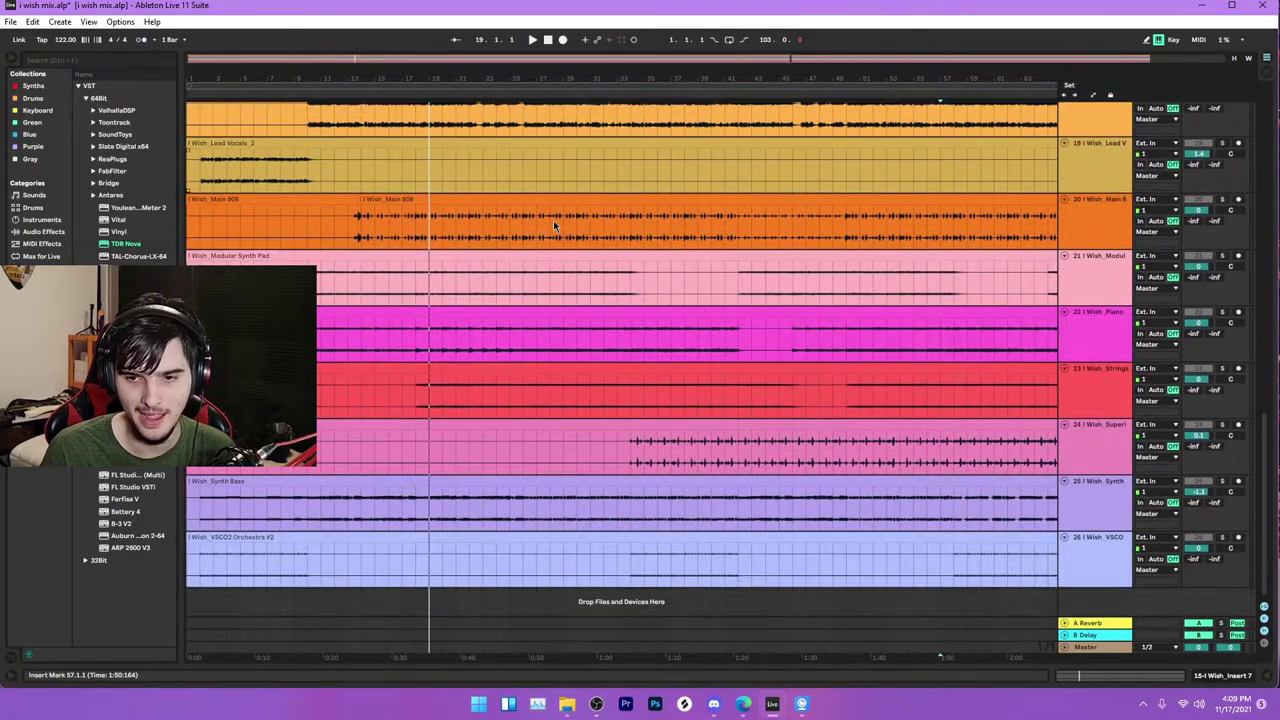
scroll(671, 306, "up", 9)
scroll(704, 349, "up", 12)
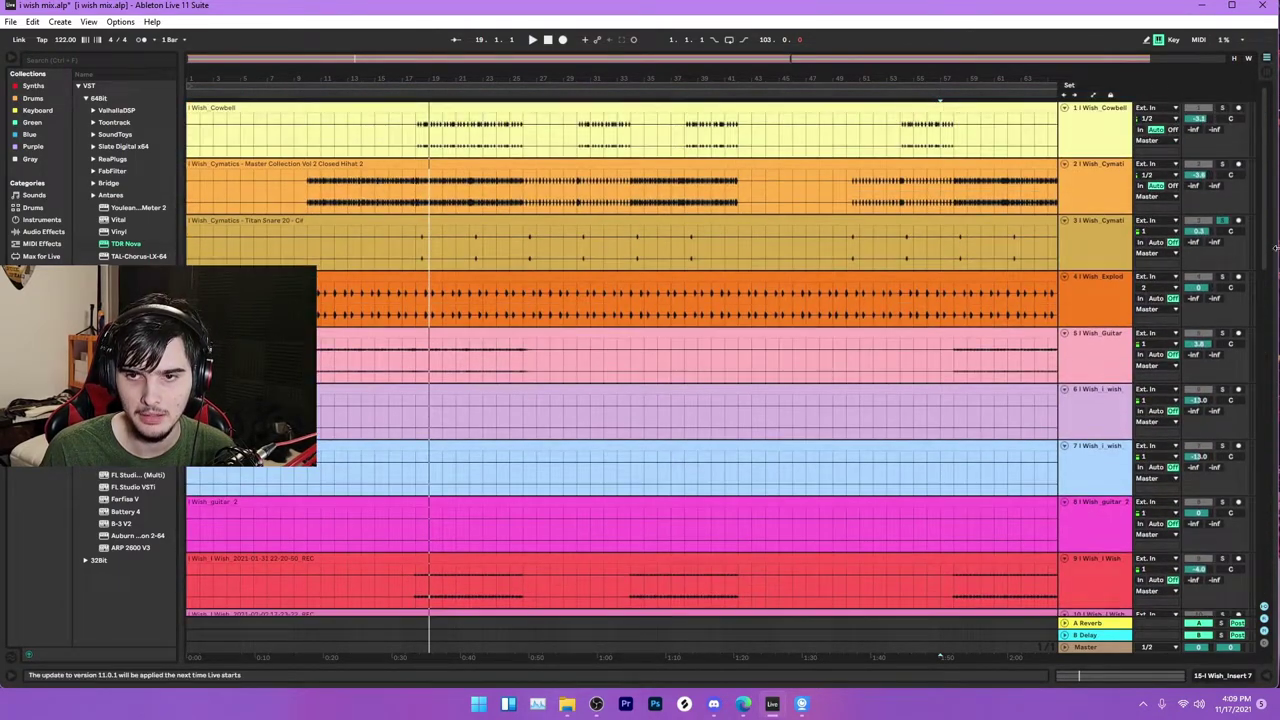
left_click(1224, 221)
Step: Play the full mix from about bar 2 and look through its tracks down to Synth Bass
left_click_drag(202, 77, 202, 87)
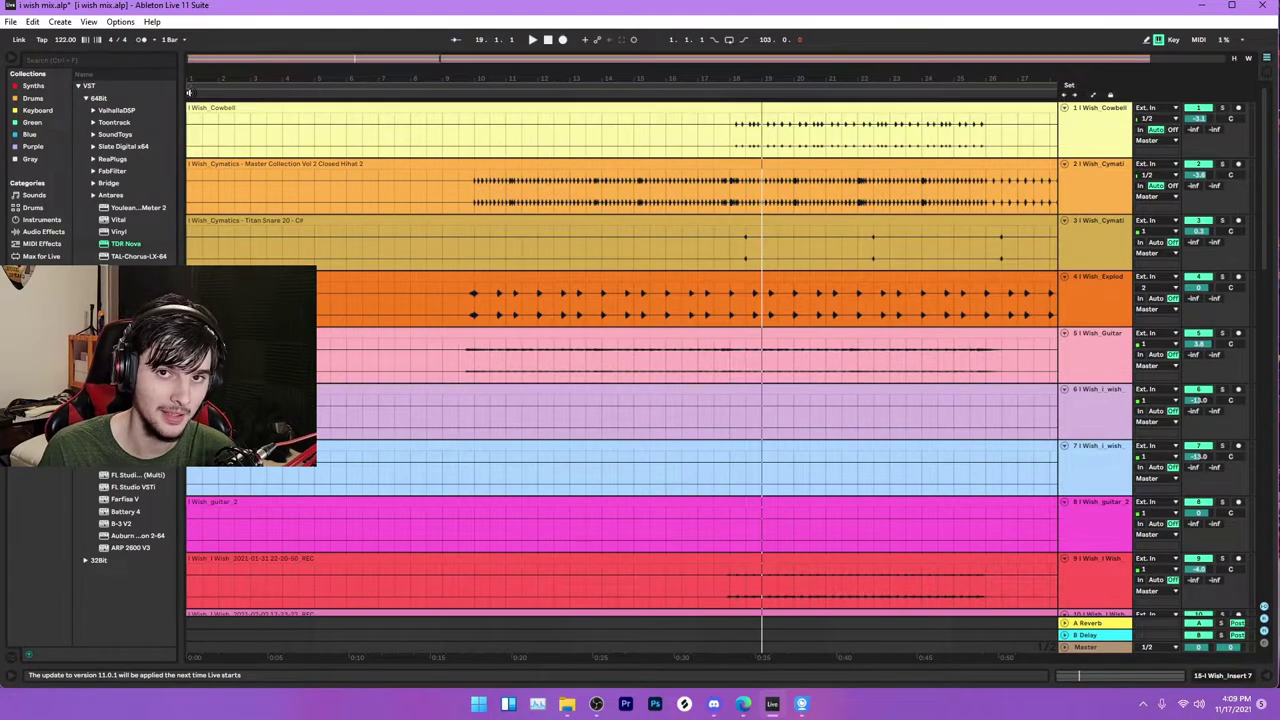
left_click(222, 92)
scroll(474, 253, "down", 7)
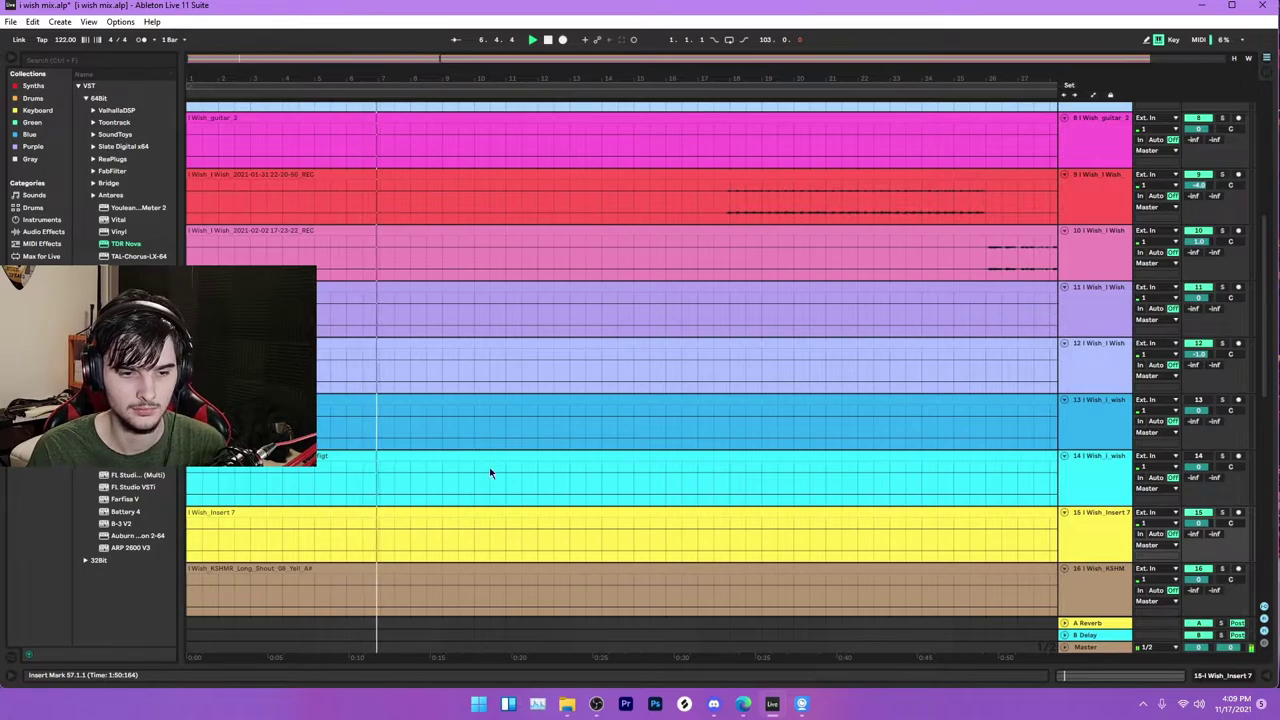
scroll(489, 456, "down", 10)
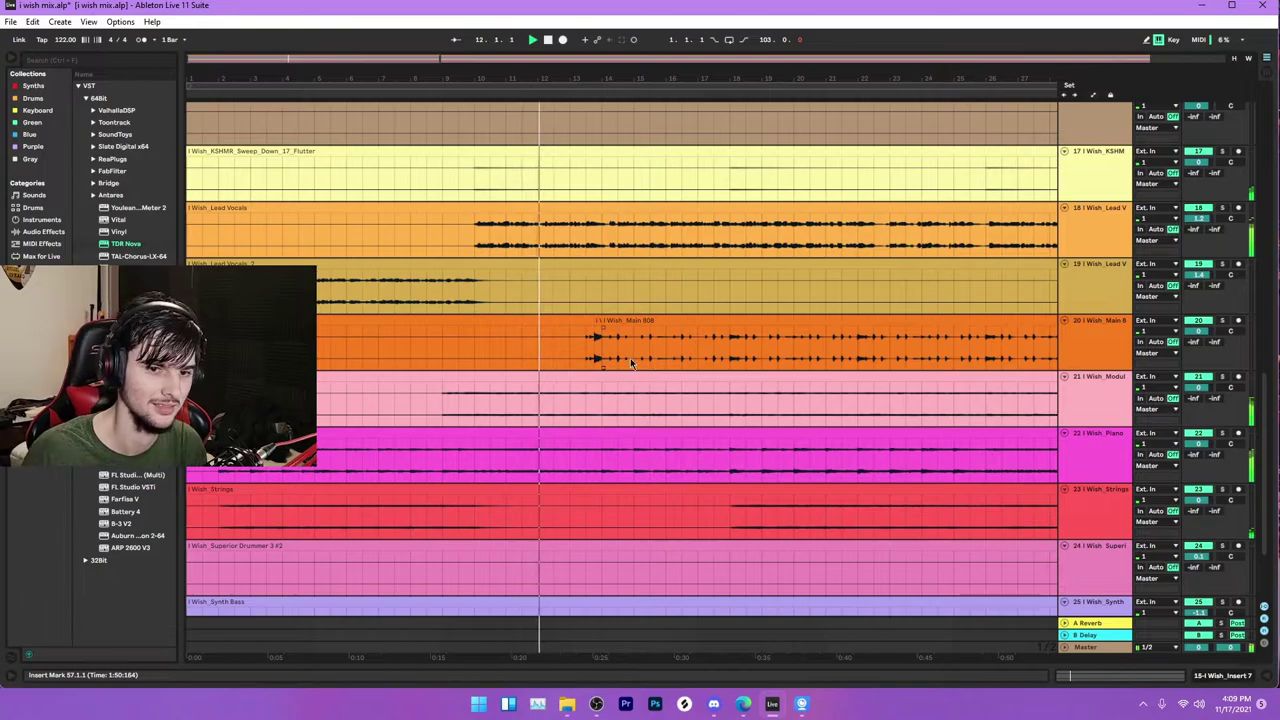
scroll(597, 397, "down", 3)
key("alt+Tab")
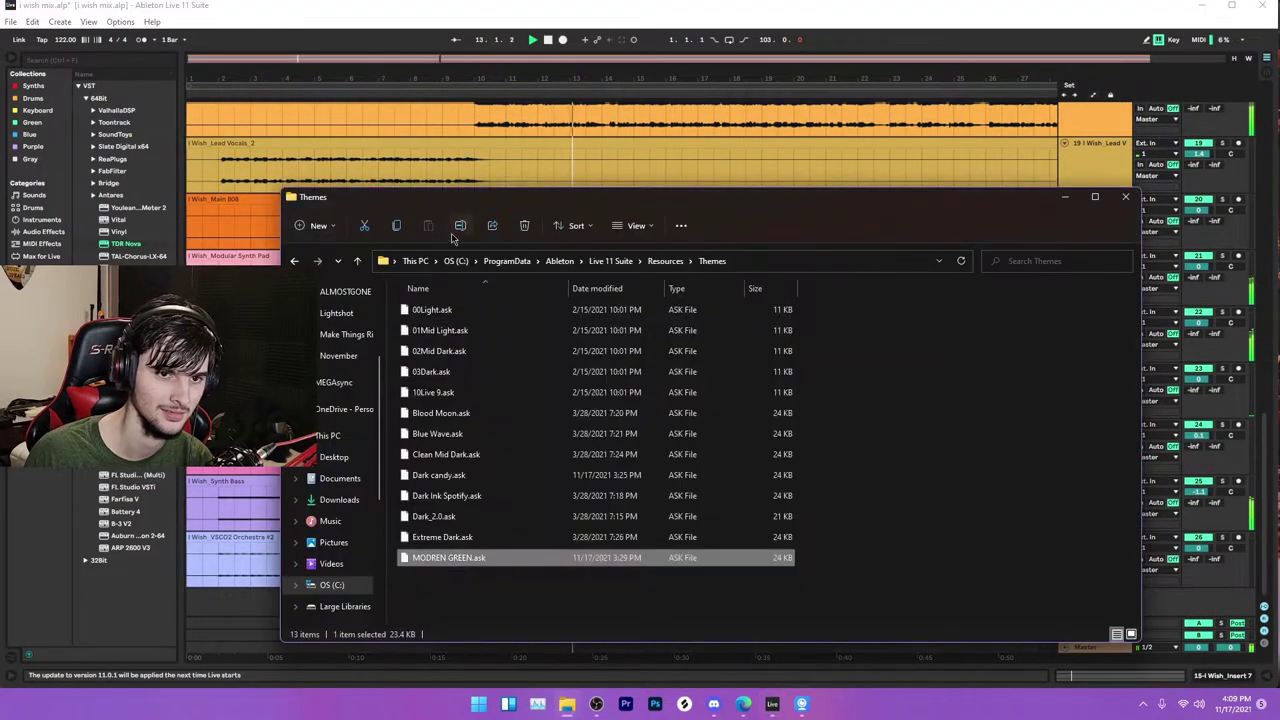
key("alt+Tab")
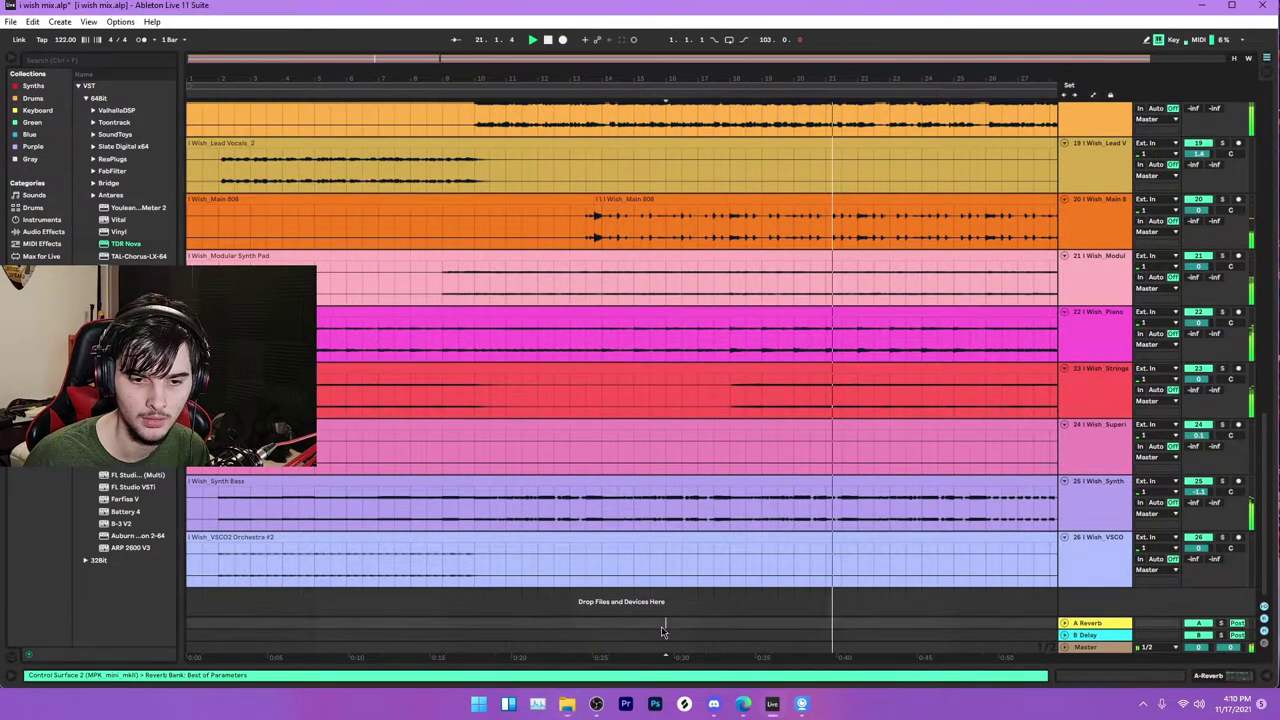
Step: Keep listening to the full mix up to about bar 35 and stop playback
left_click(428, 596)
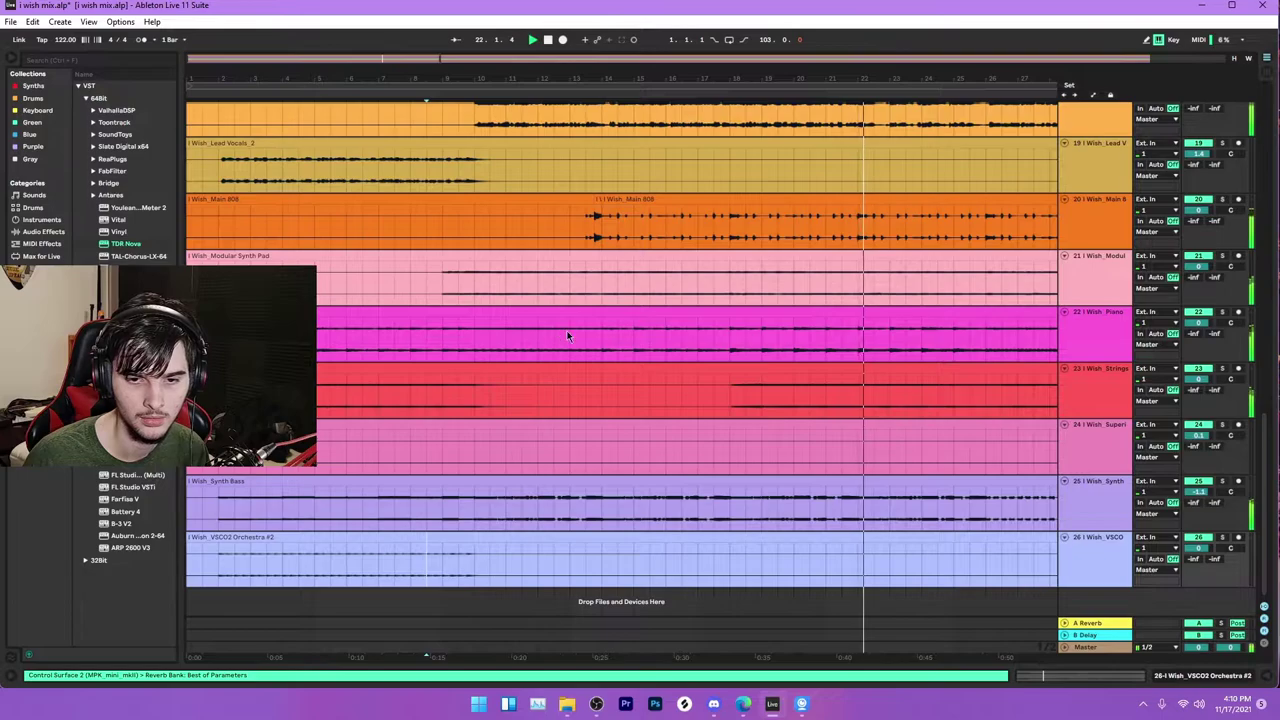
scroll(560, 380, "up", 2)
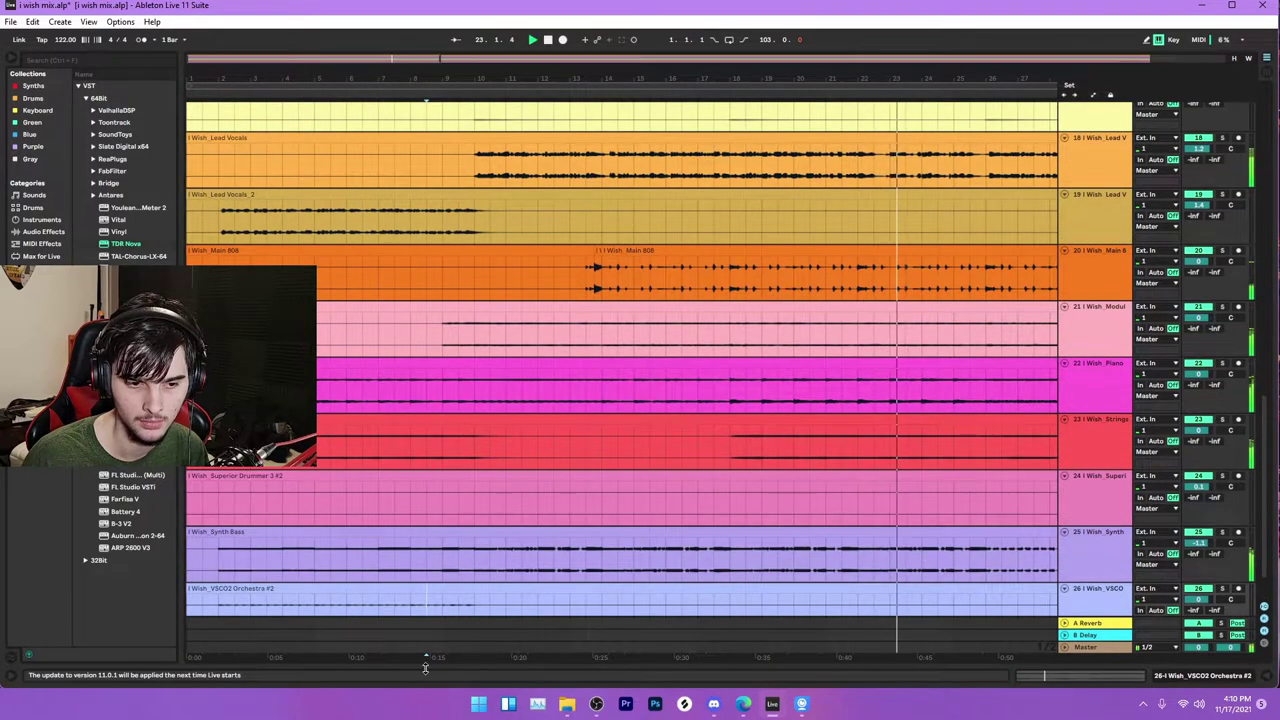
scroll(500, 360, "down", 2)
left_click_drag(586, 56, 586, 38)
left_click_drag(306, 100, 360, 56)
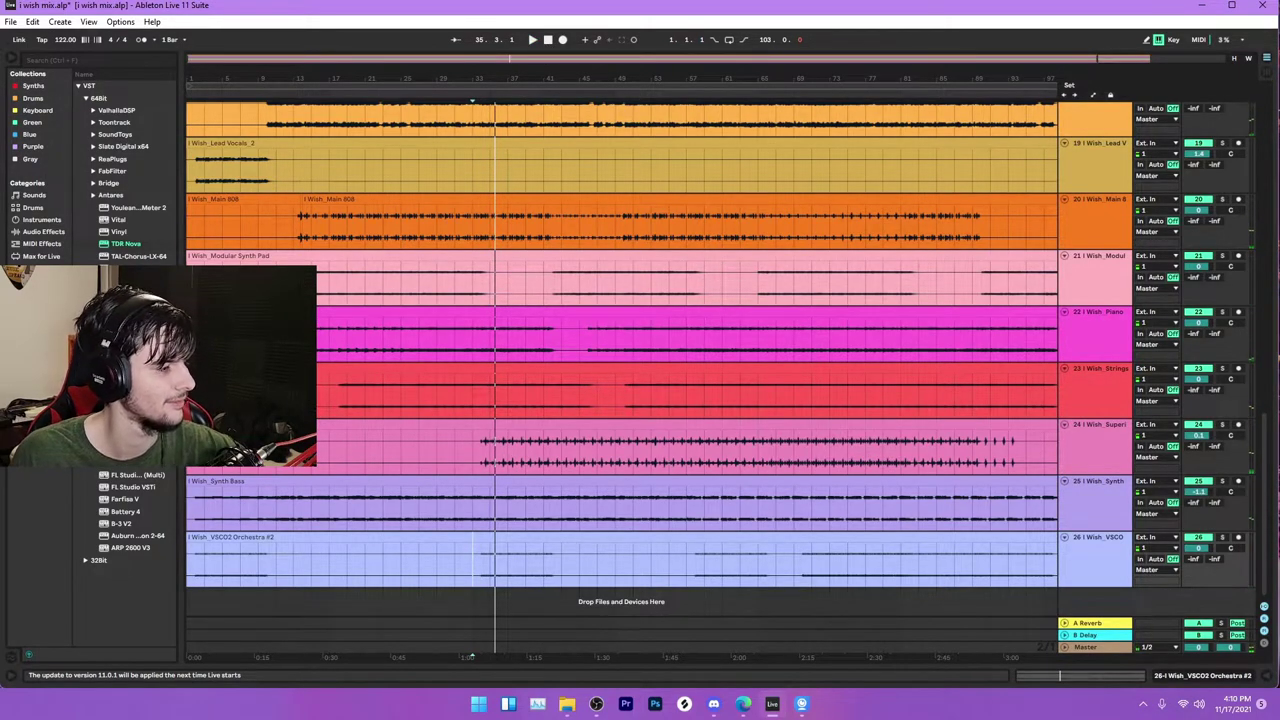
key("space")
Step: Import the 07. I Wish audio file as a new track below VSCO2 Orchestra, starting at bar 1
left_click_drag(210, 560, 200, 598)
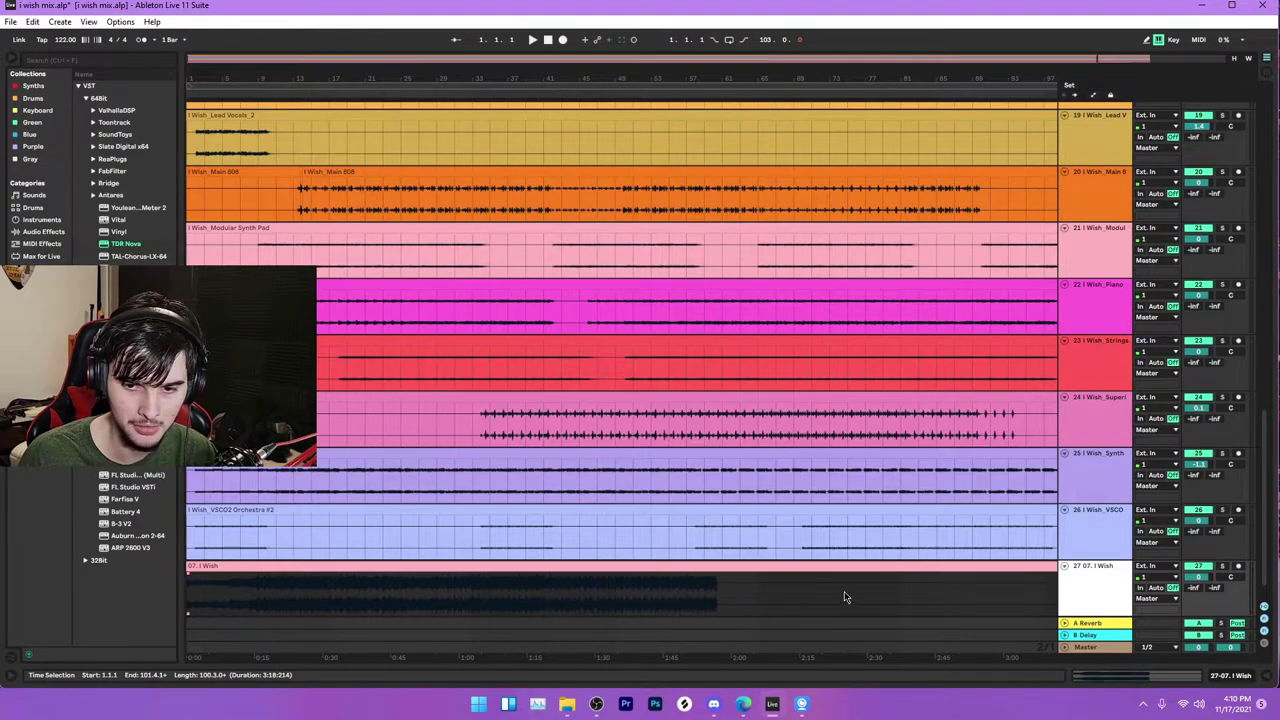
left_click_drag(228, 80, 808, 170)
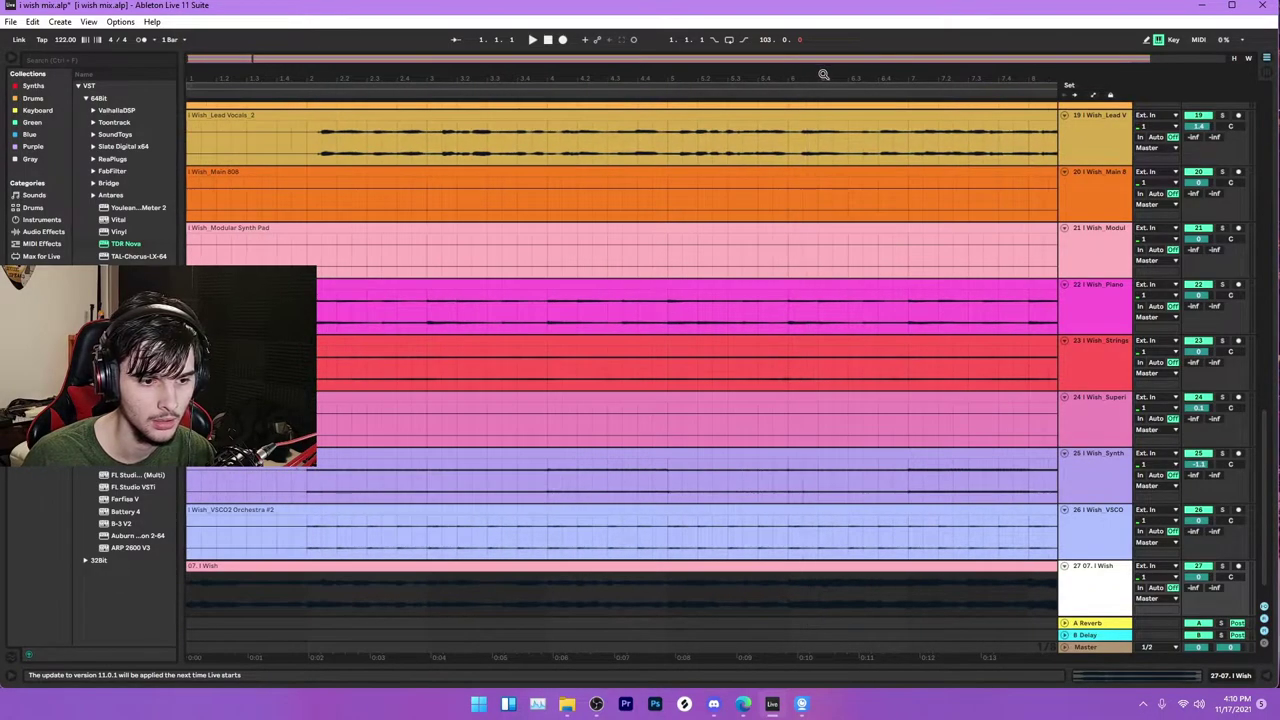
left_click(192, 614)
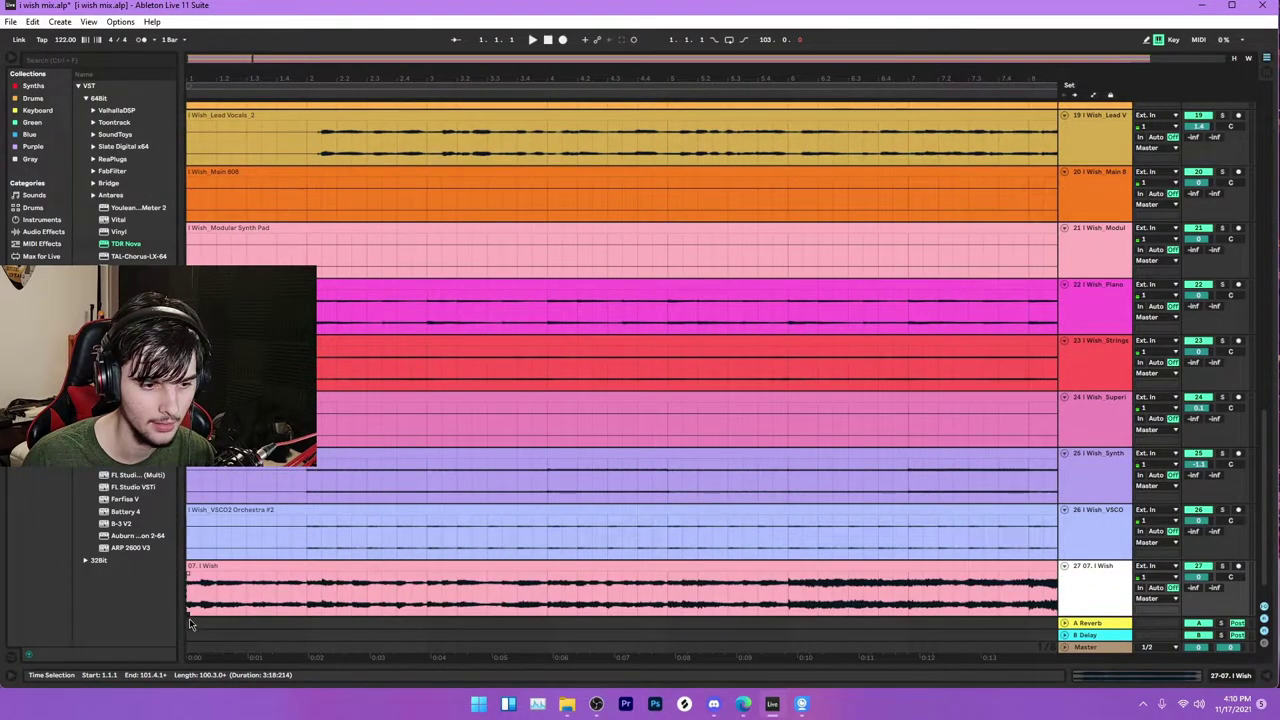
Step: Play the imported 07. I Wish track and compare it with the mix by switching its solo on and off
left_click(1218, 567)
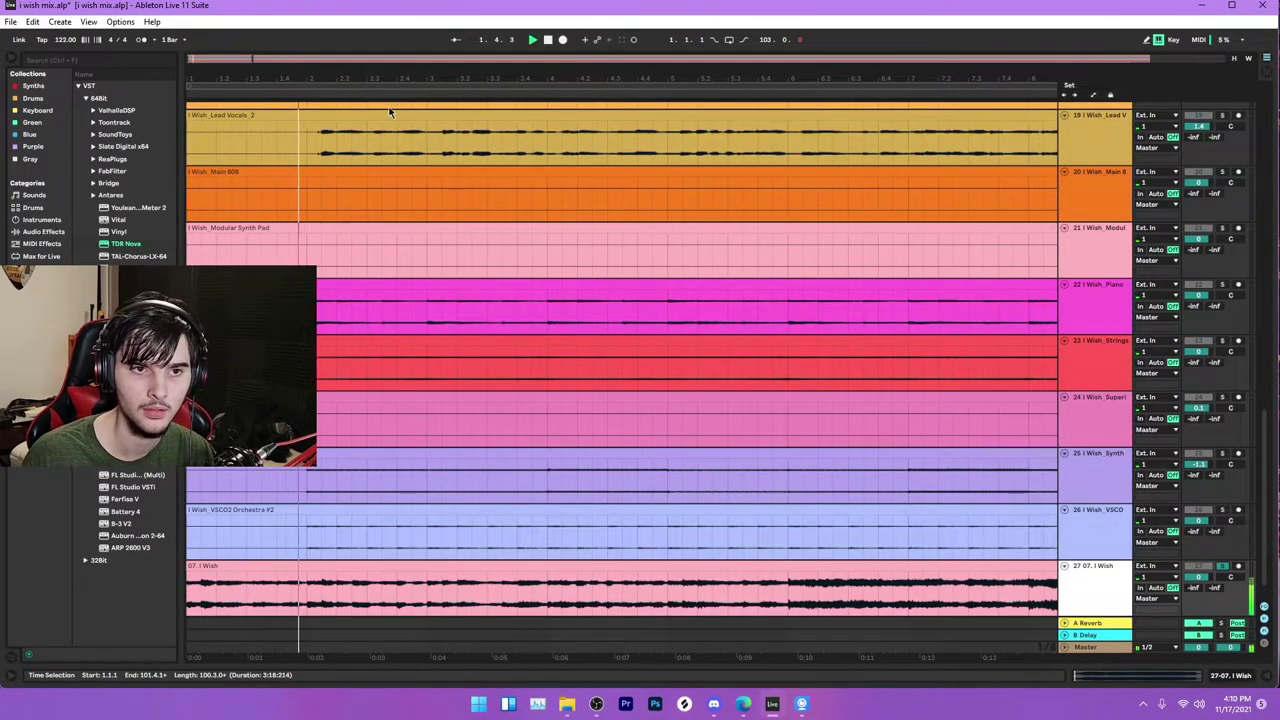
left_click_drag(369, 74, 369, 50)
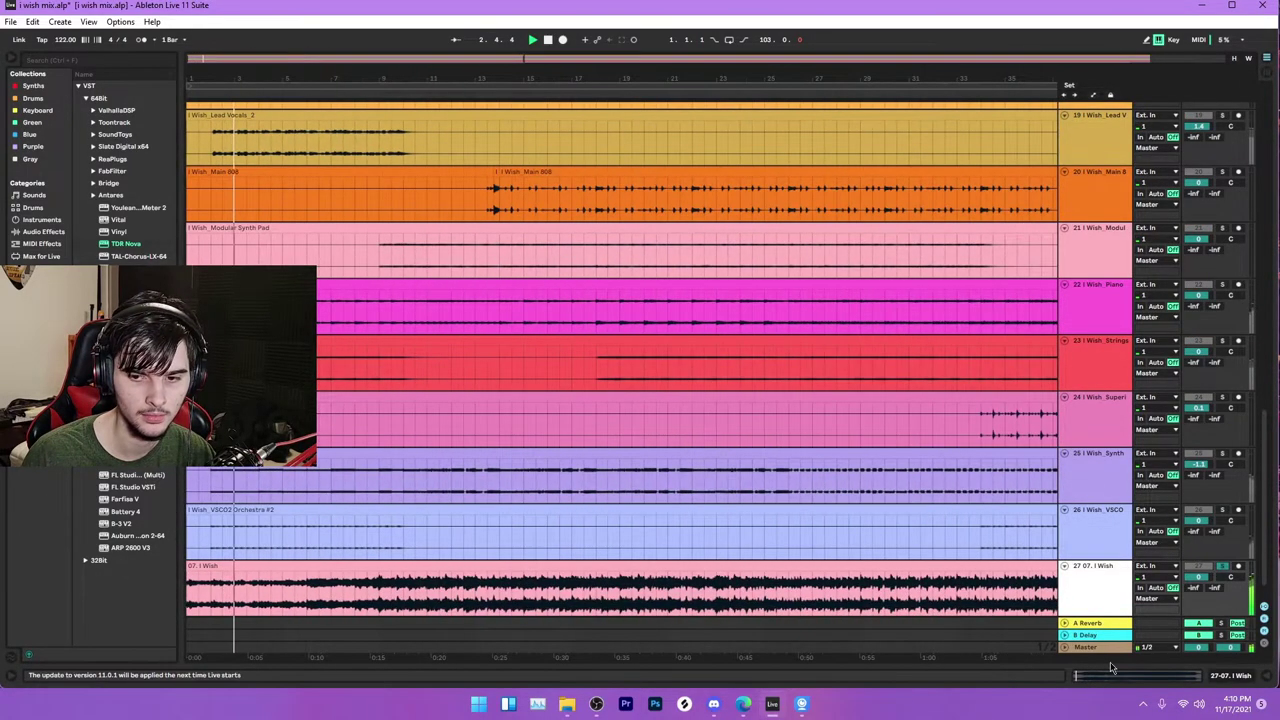
left_click(1223, 567)
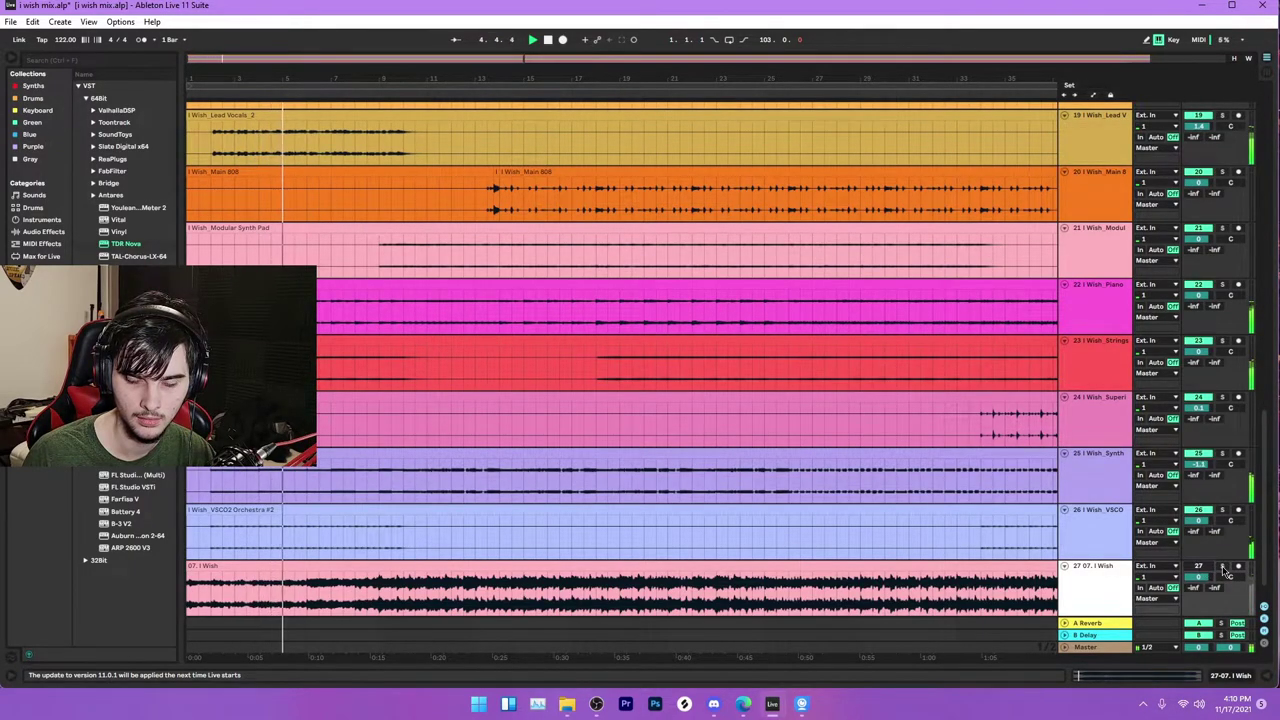
left_click(1222, 567)
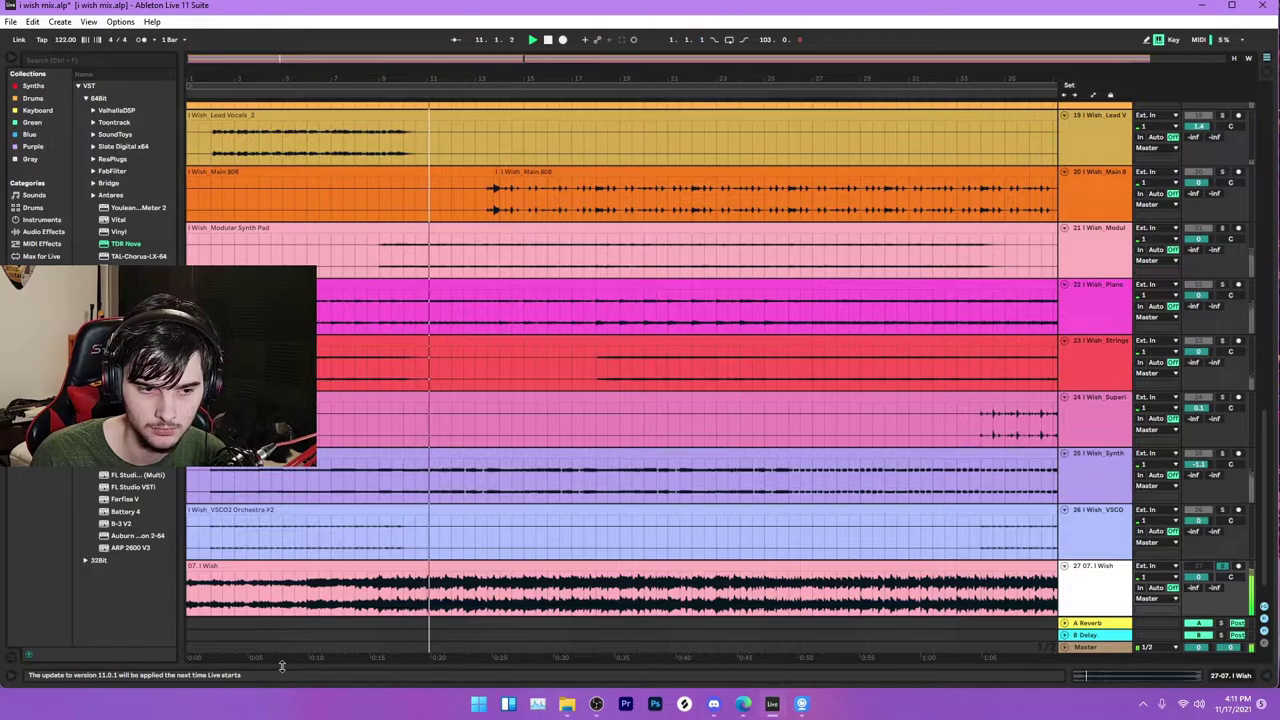
Step: Move the 07. I Wish clip to start at bar 2, aligned with the mix's first notes
left_click_drag(225, 55, 225, 85)
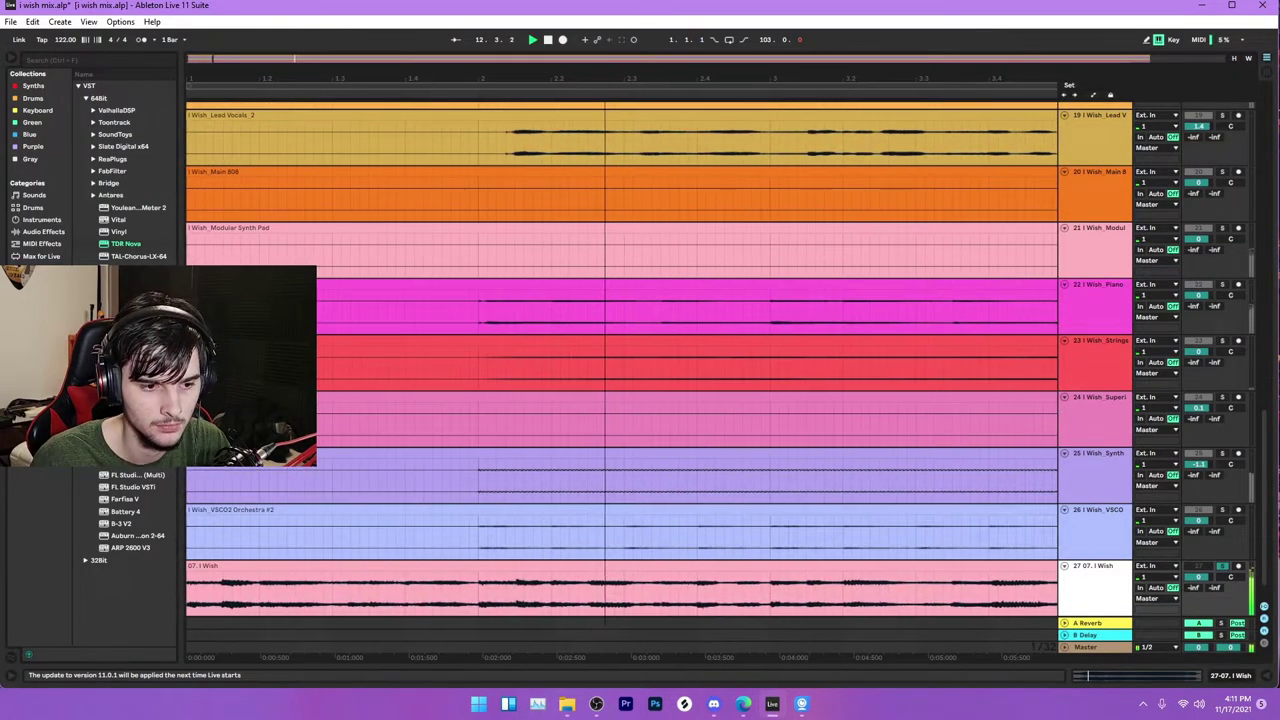
left_click(211, 567)
left_click(500, 580)
key("ctrl+e")
key("Delete")
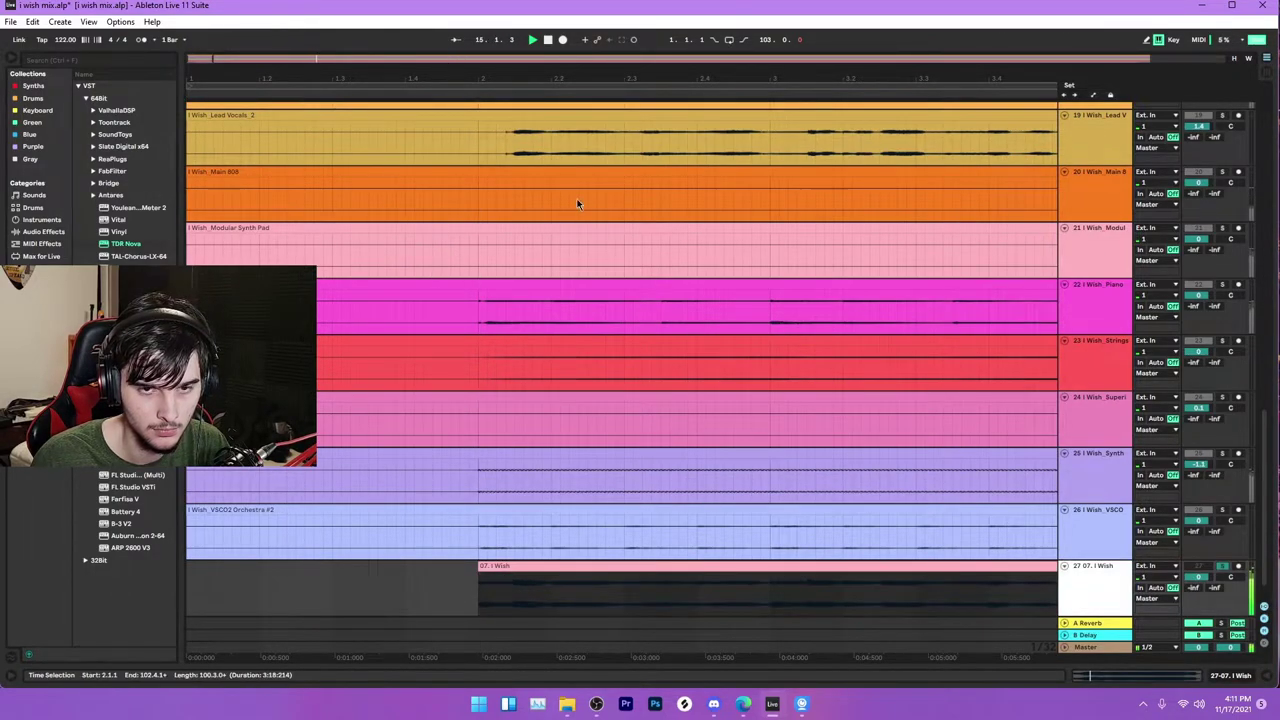
Step: Switch the 07. I Wish track's solo on and off during playback to compare the shifted reference with the mix
left_click(1221, 567)
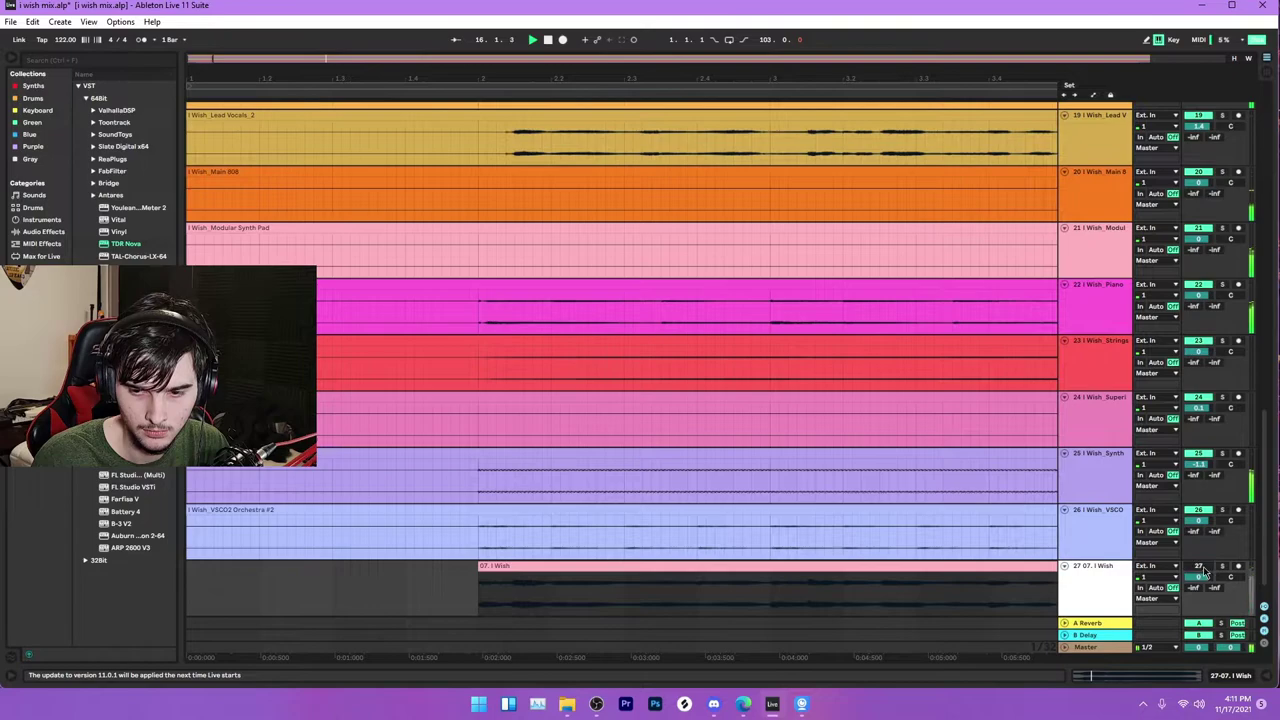
left_click(1221, 567)
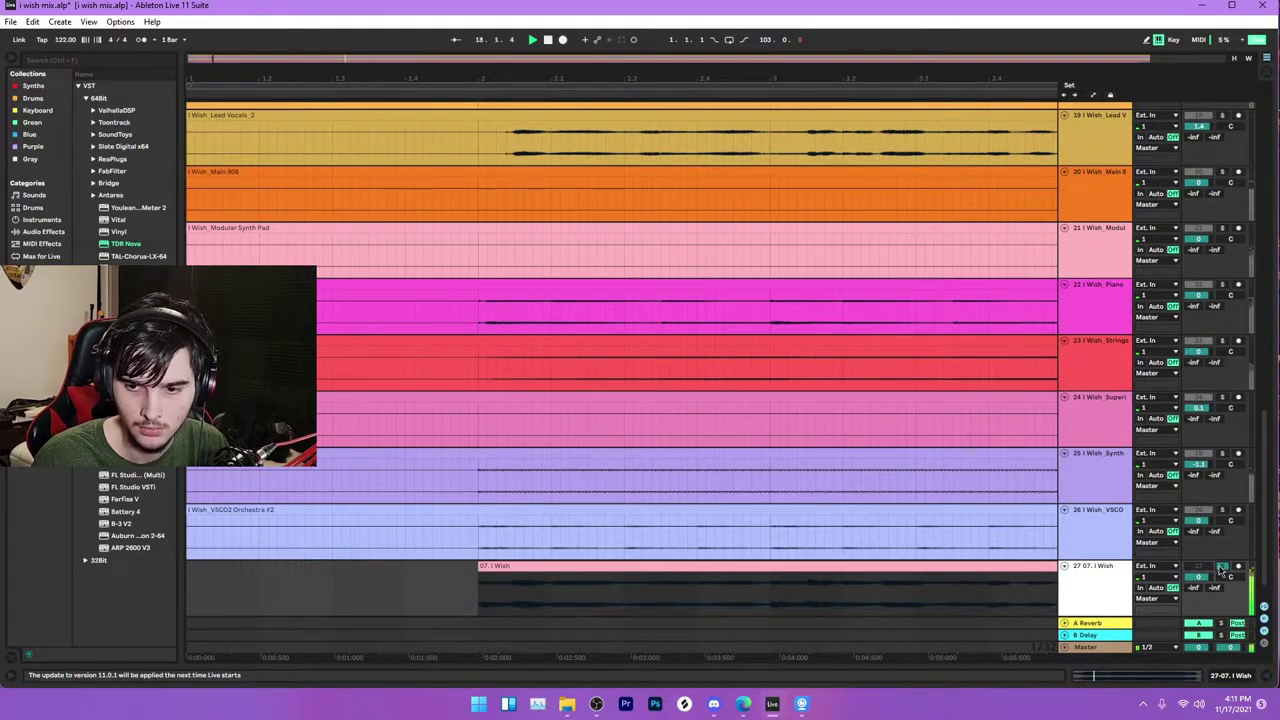
left_click(1221, 567)
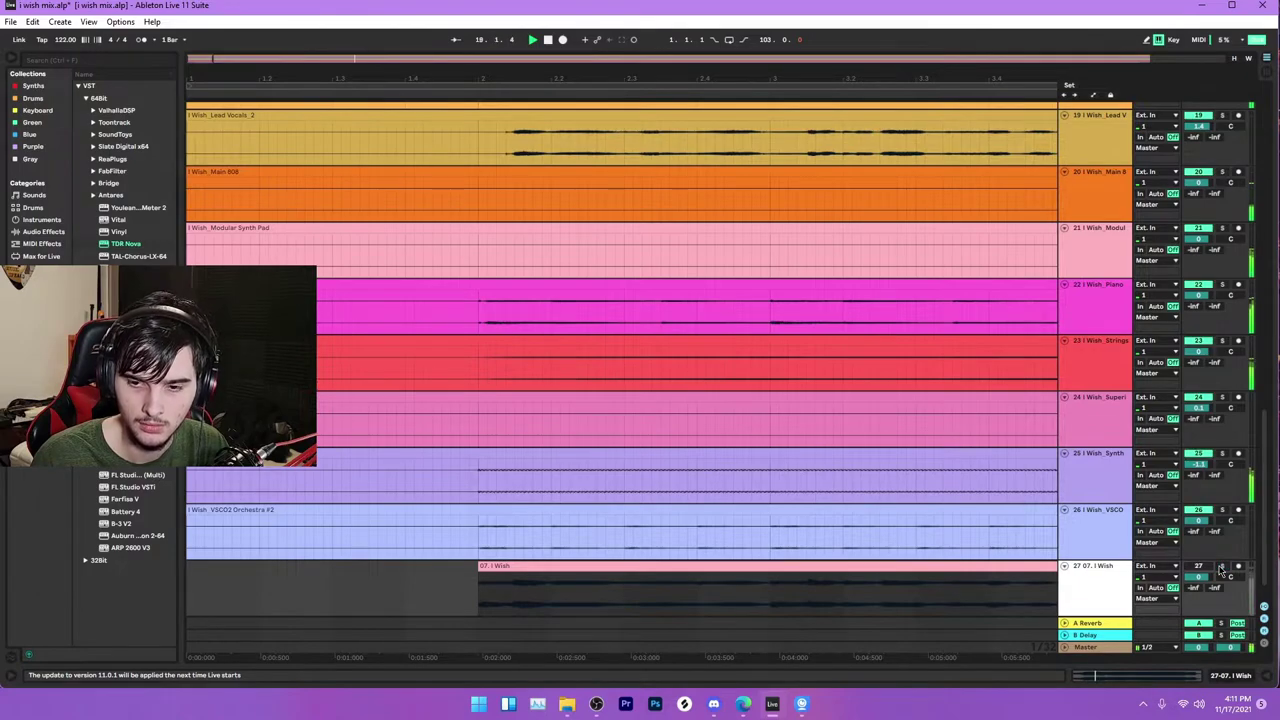
left_click(1221, 567)
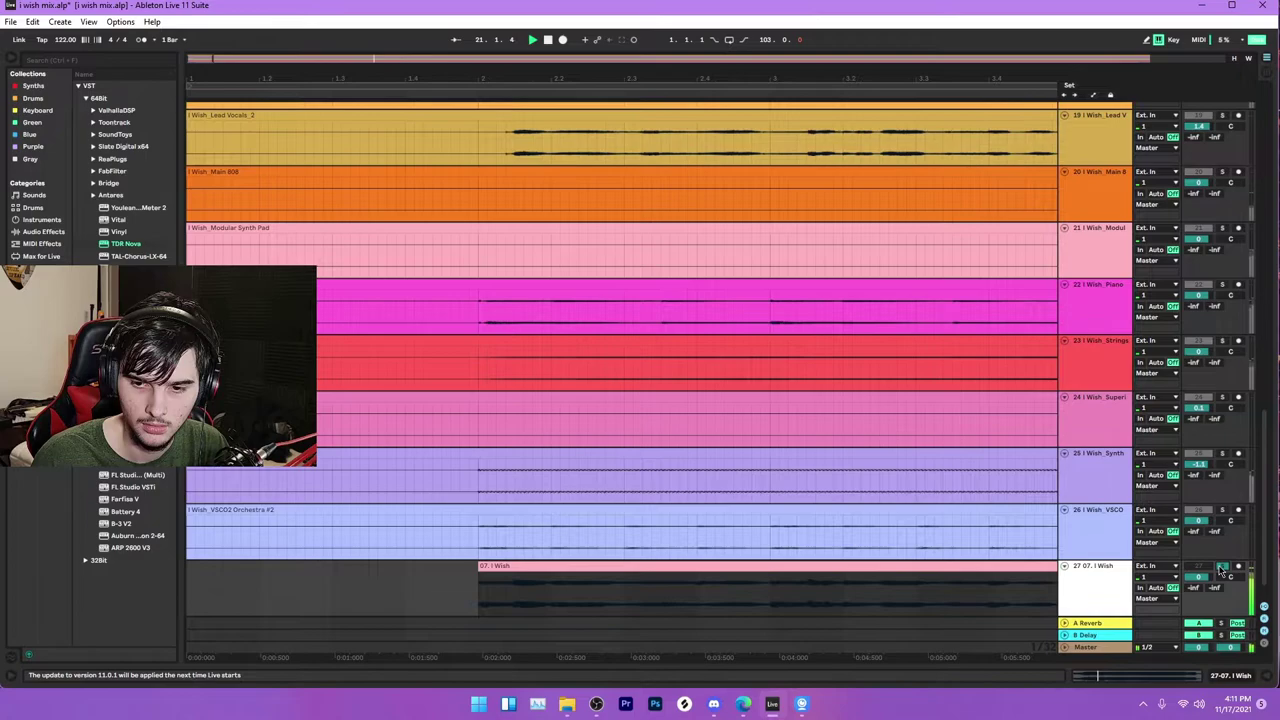
left_click(1221, 567)
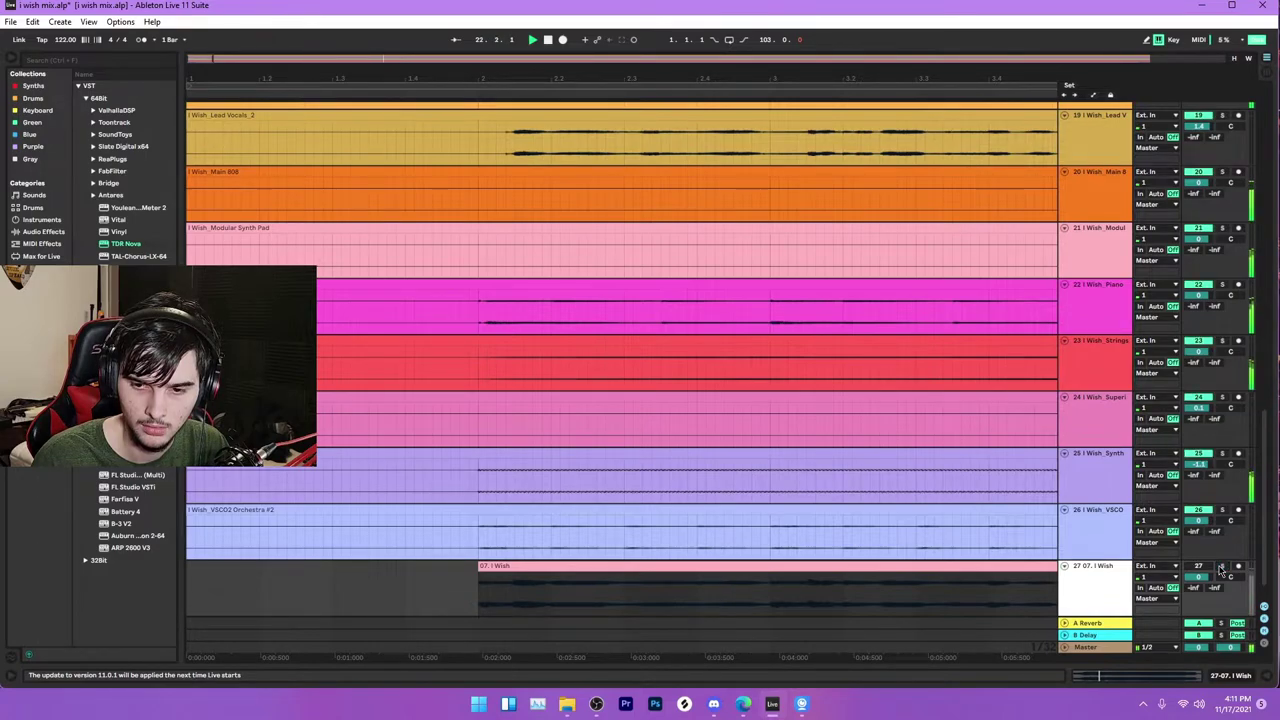
left_click(1221, 567)
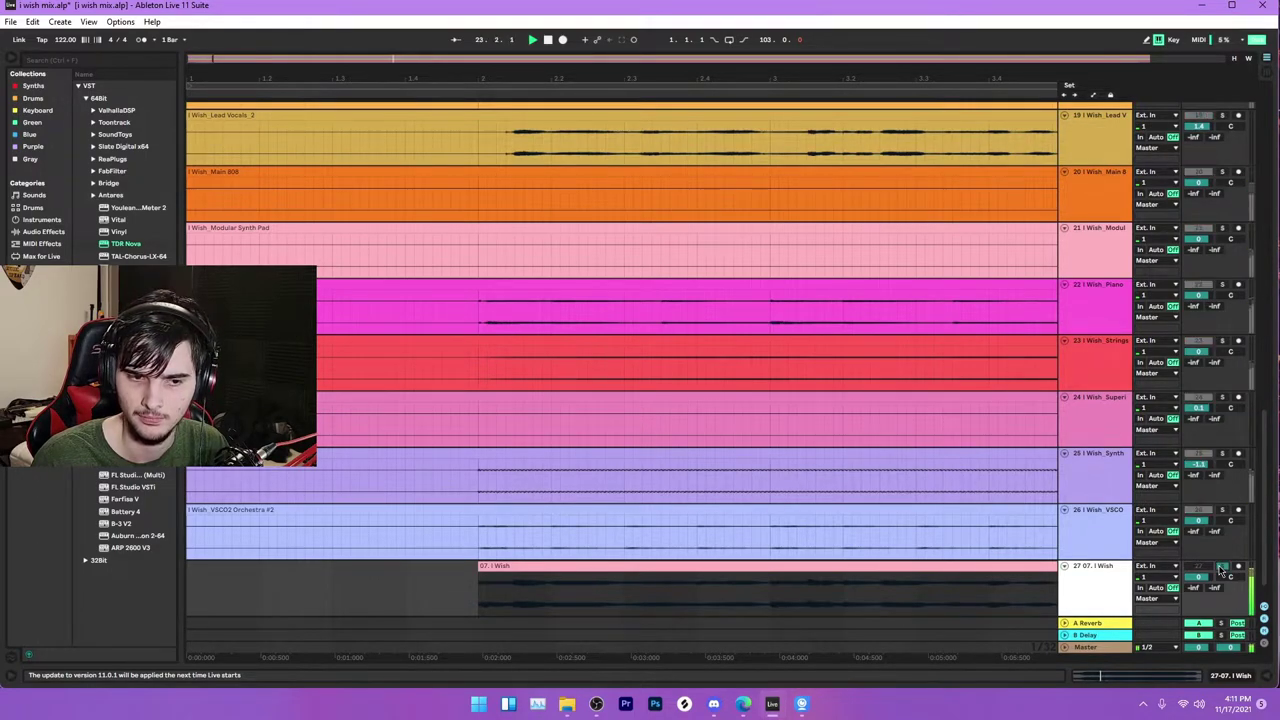
Step: Compare the 07. I Wish reference with the mix from about bar 23 to bar 34 by switching its solo on and off
left_click(1221, 567)
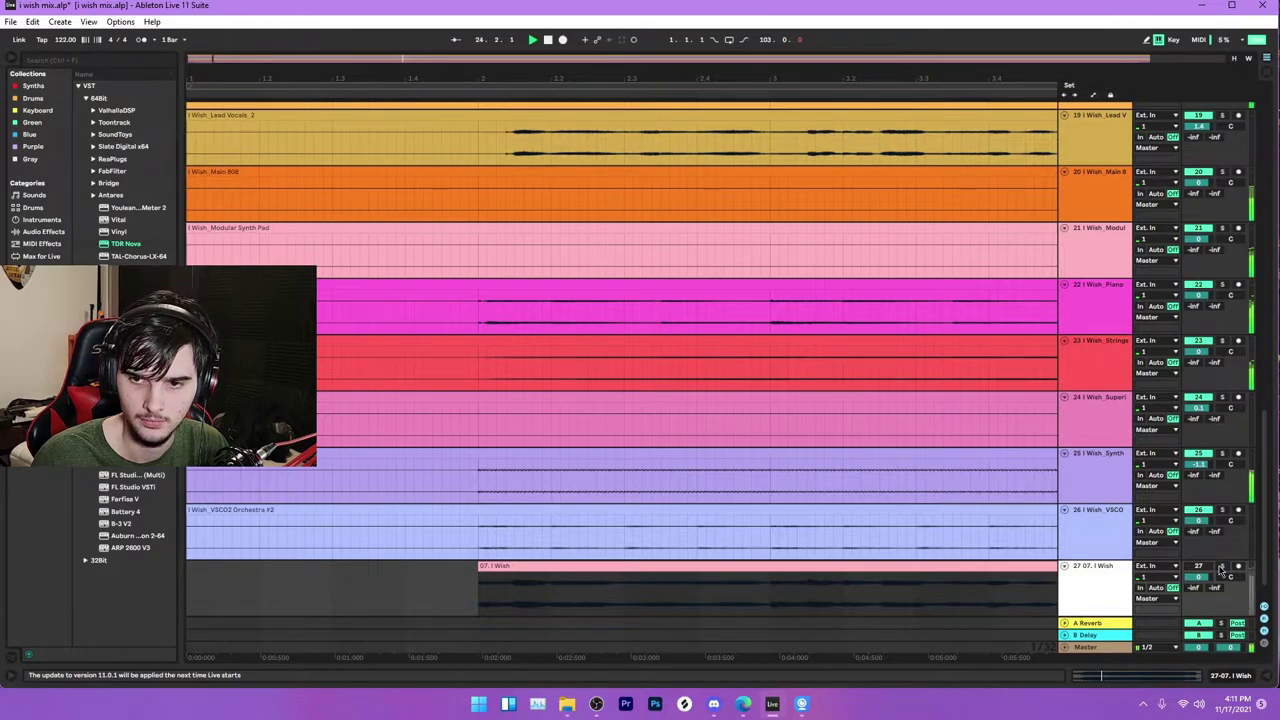
left_click(1221, 567)
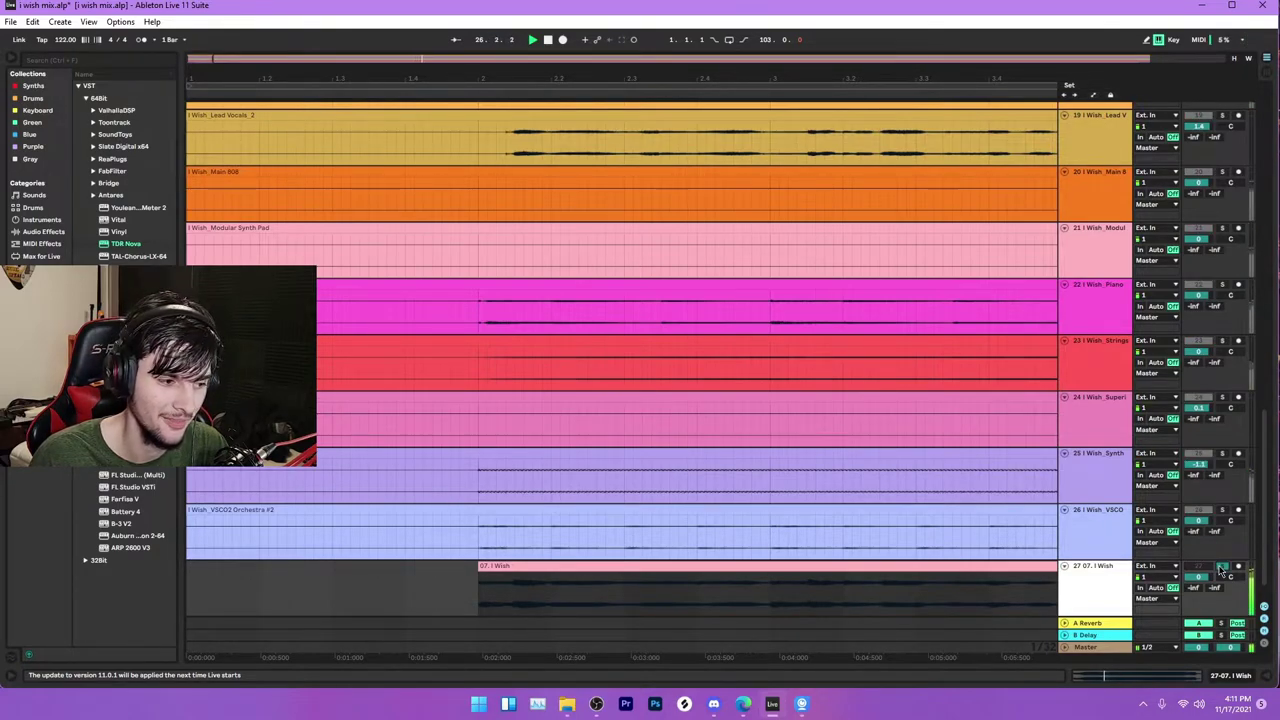
left_click(1221, 567)
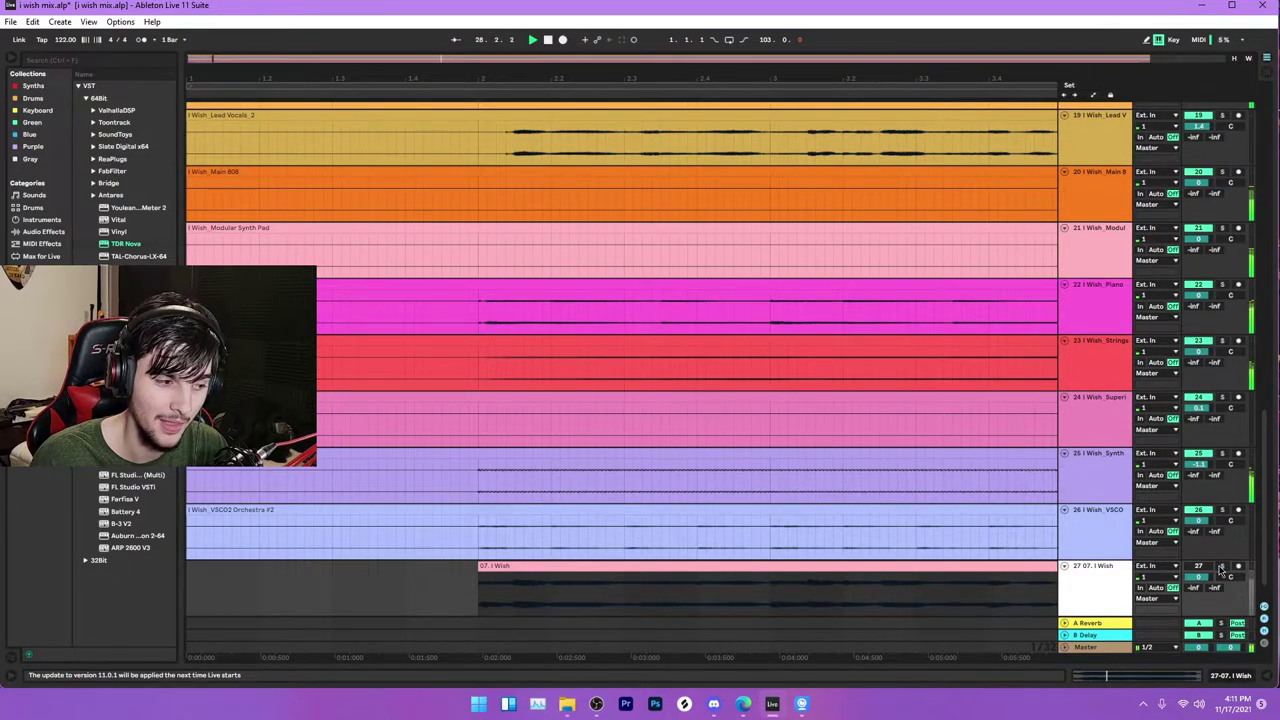
left_click(1221, 567)
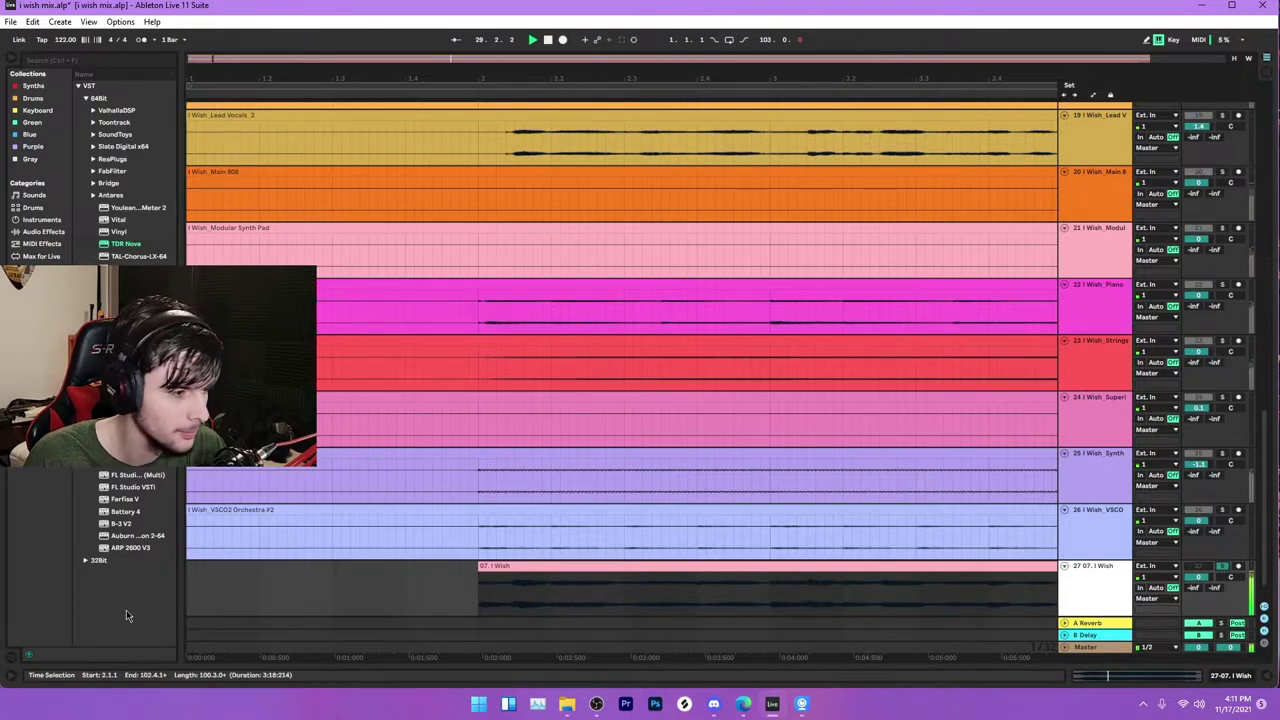
left_click(1222, 568)
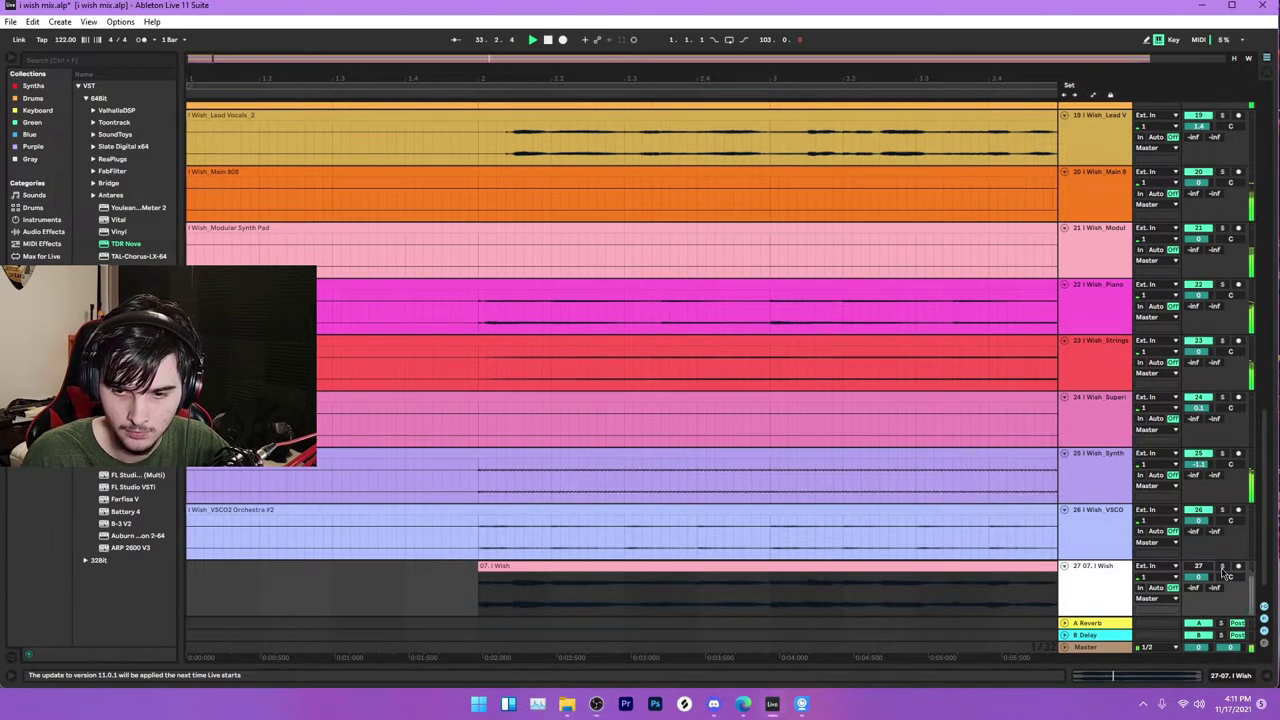
left_click(1222, 568)
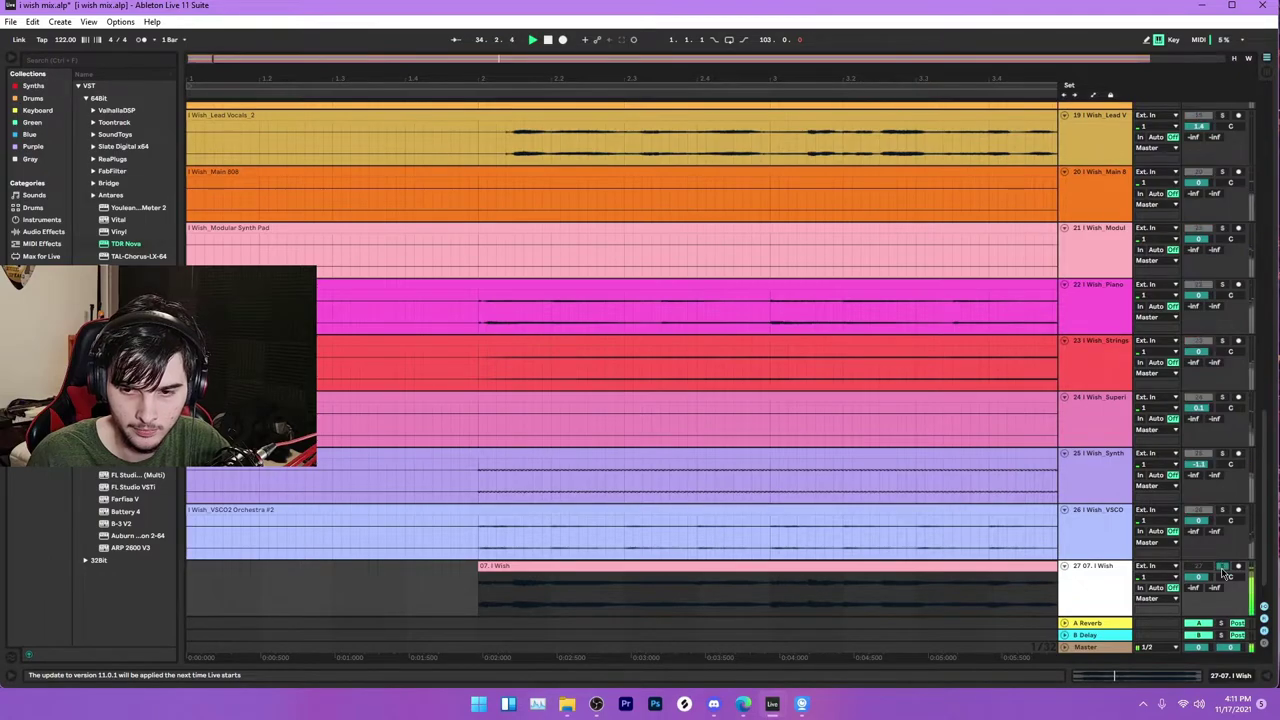
Step: Continue alternating between the soloed 07. I Wish track and the mix through about bar 41, with the whole arrangement in view
left_click_drag(563, 80, 563, 58)
scroll(500, 628, "down", 1)
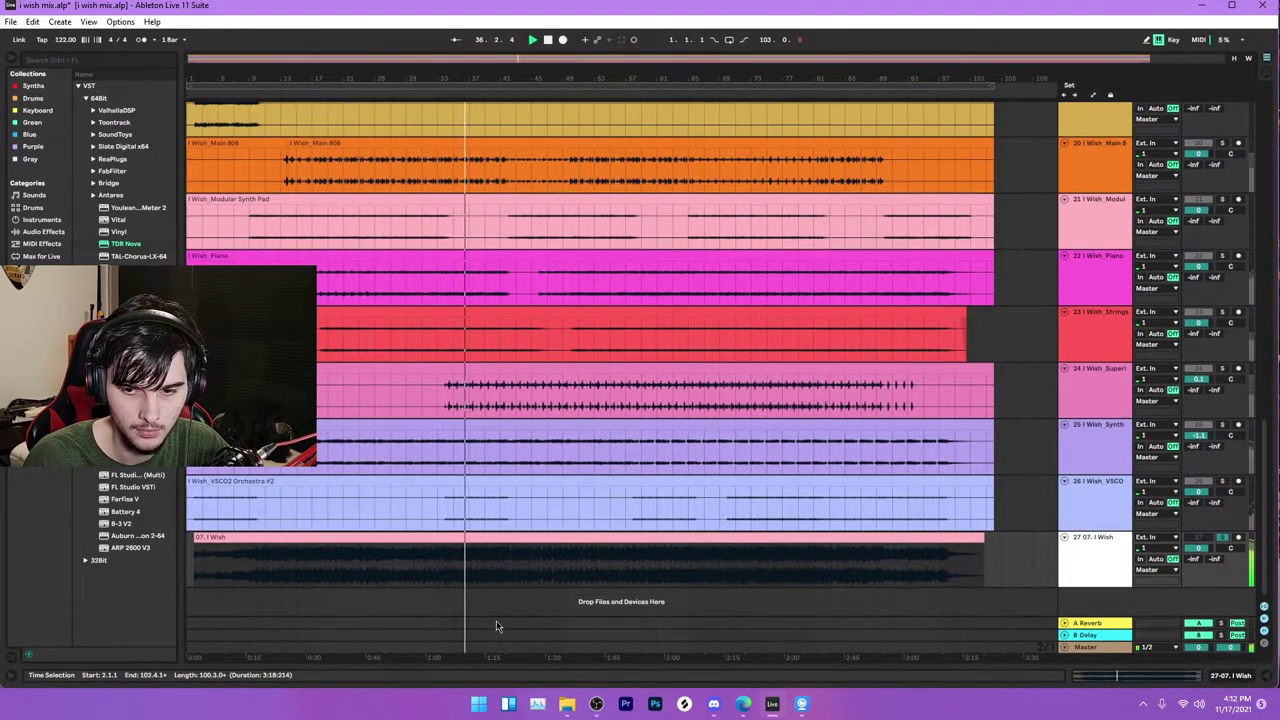
left_click(1221, 538)
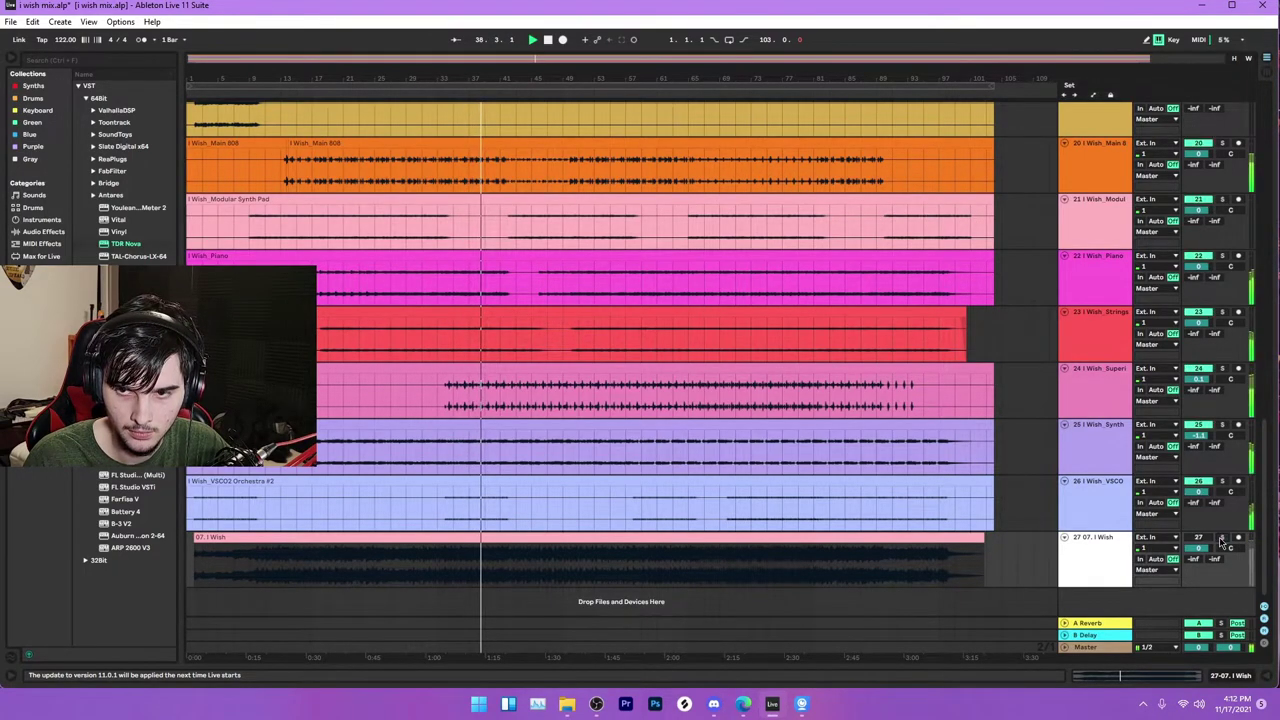
left_click(1221, 538)
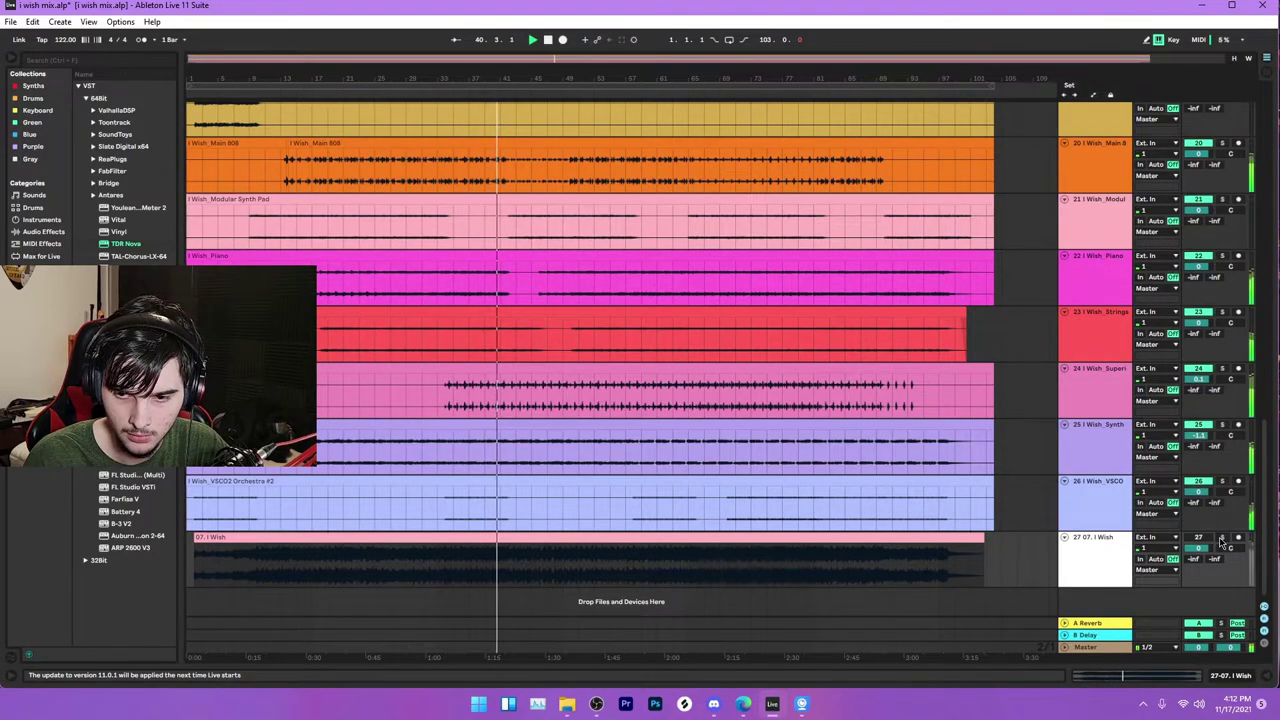
left_click(1221, 538)
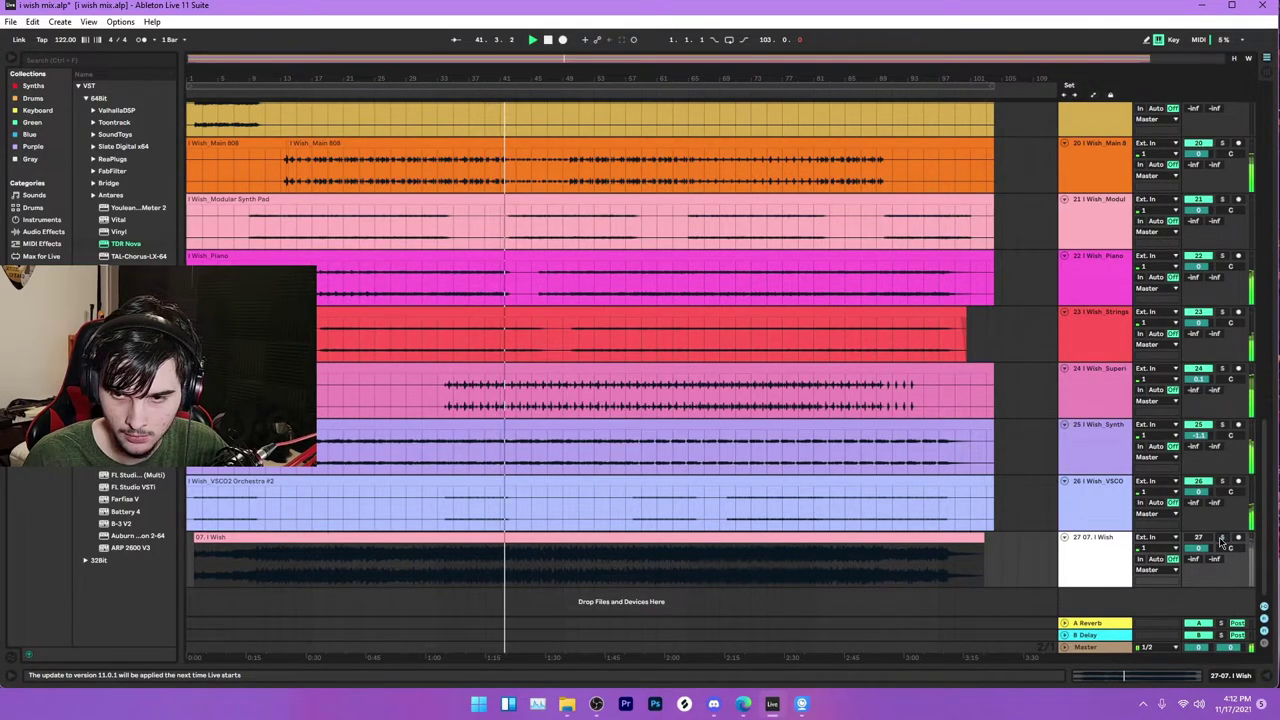
Step: Match the 07. I Wish track's loudness to the mix by setting its volume to -2.1 dB while toggling its solo
left_click_drag(1198, 548, 1198, 562)
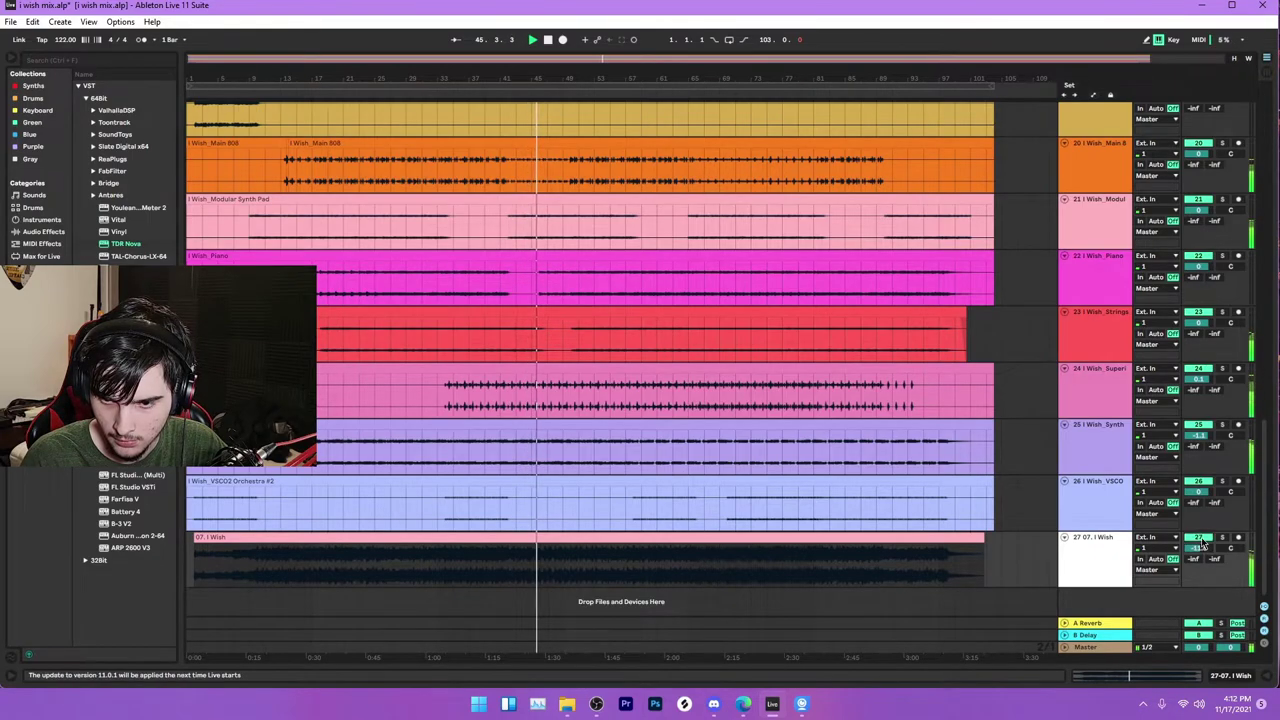
left_click(1221, 538)
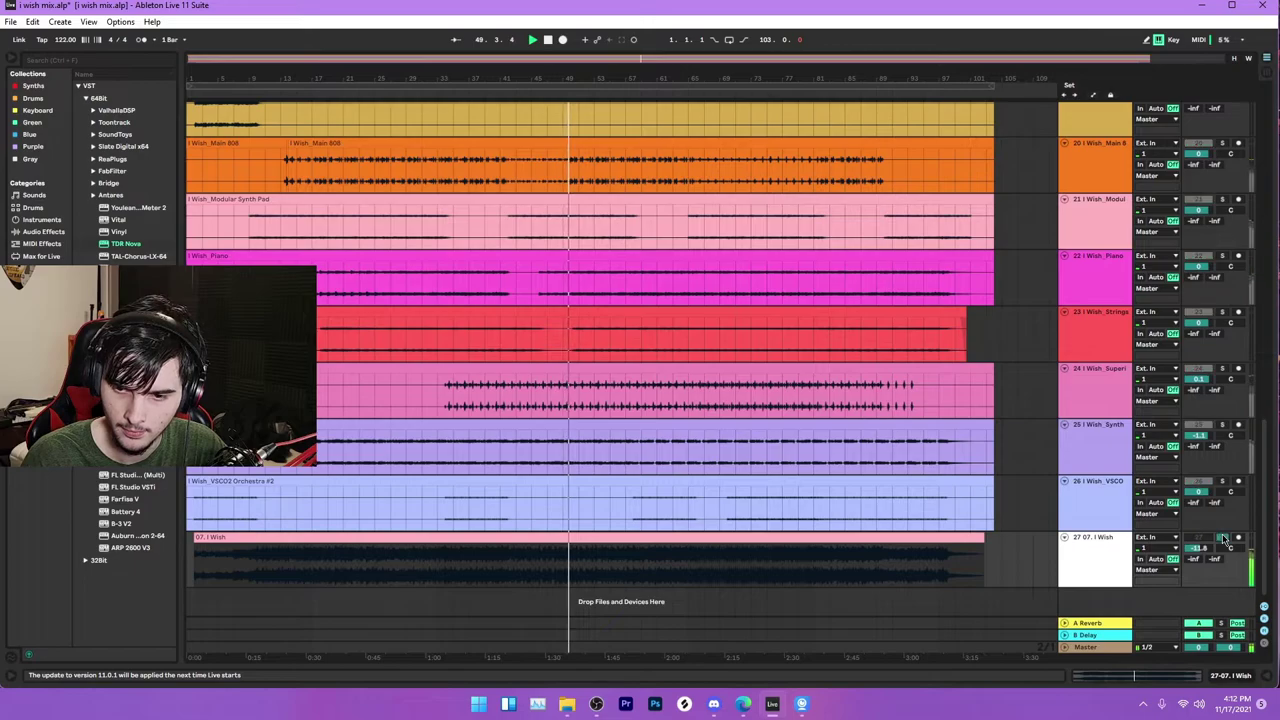
left_click(1223, 539)
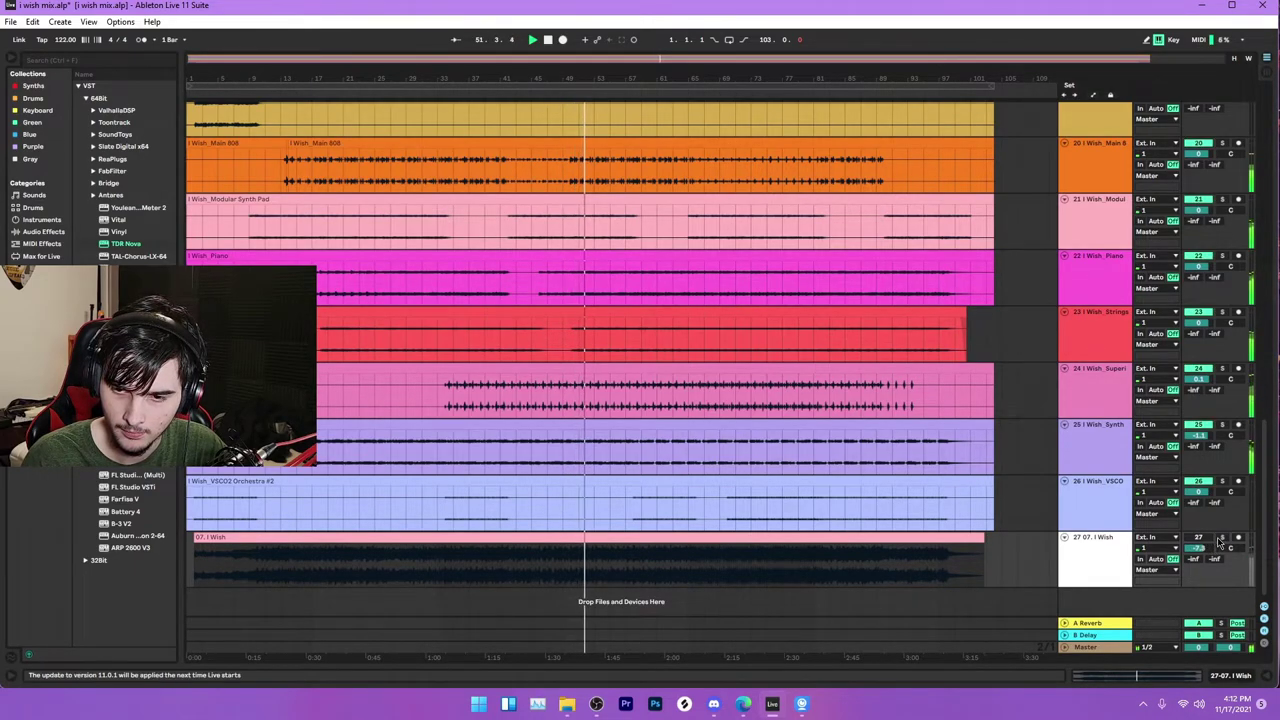
left_click(1221, 539)
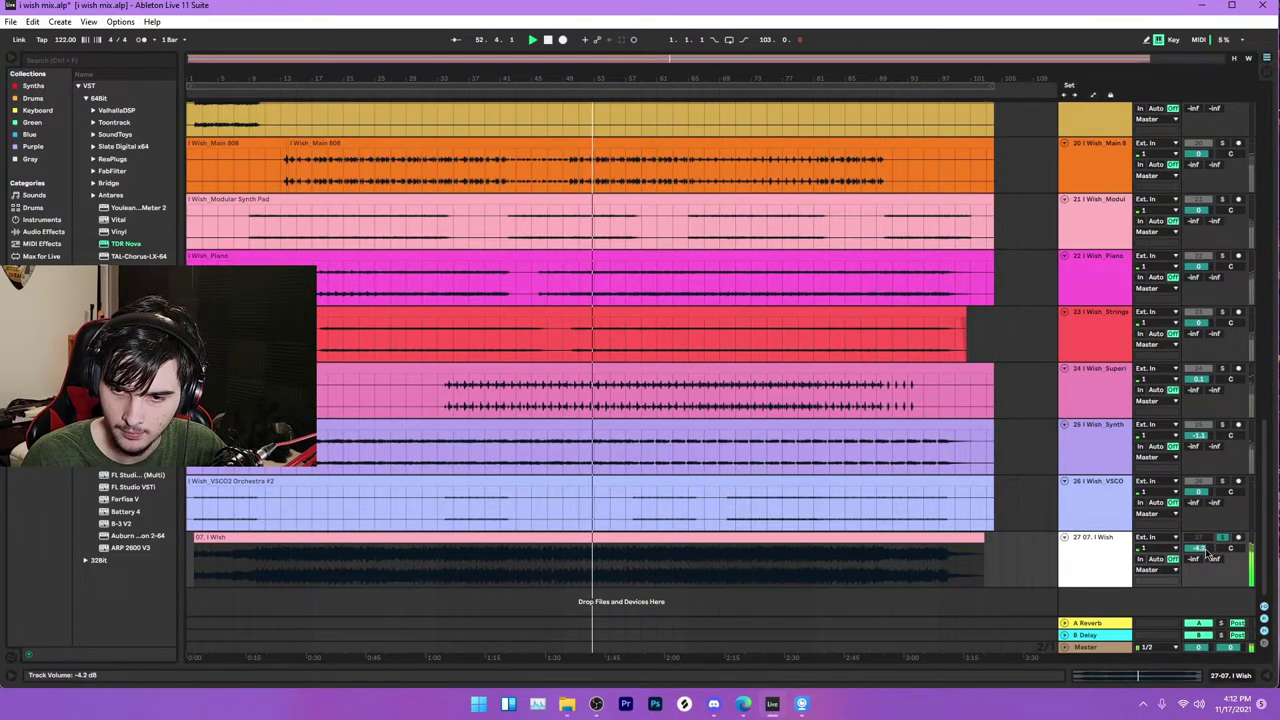
left_click(1221, 539)
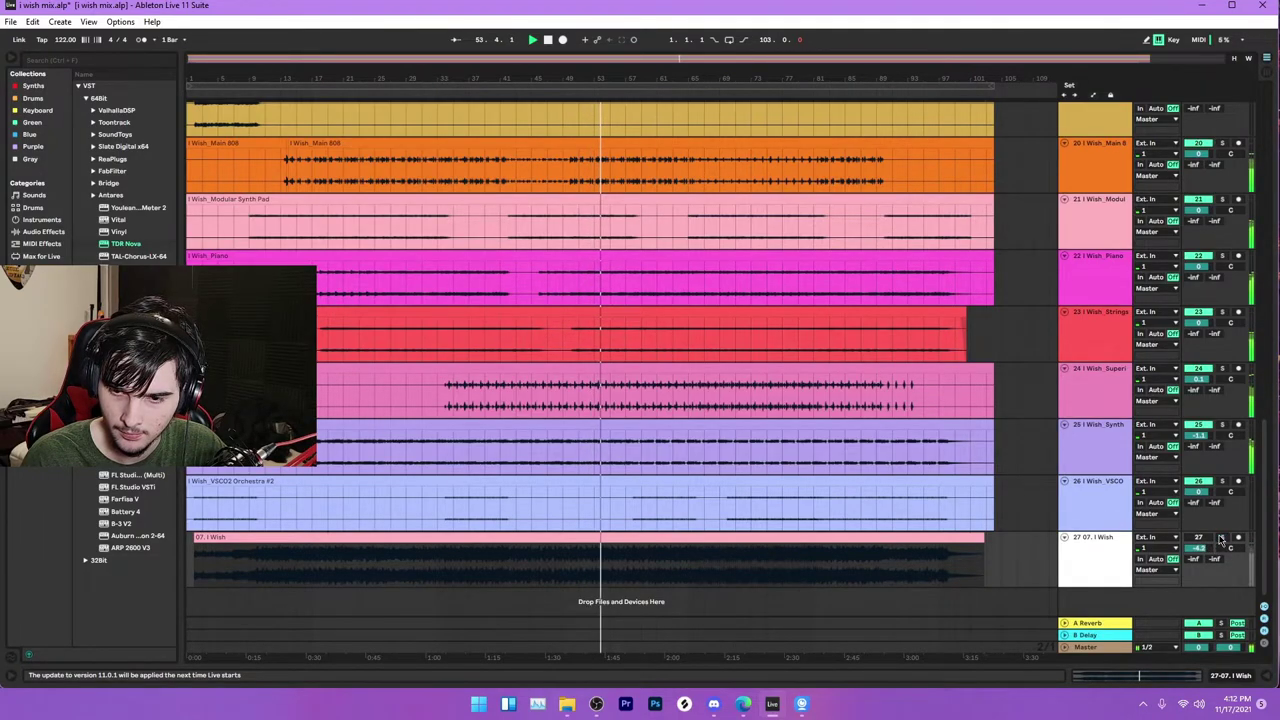
left_click(1221, 539)
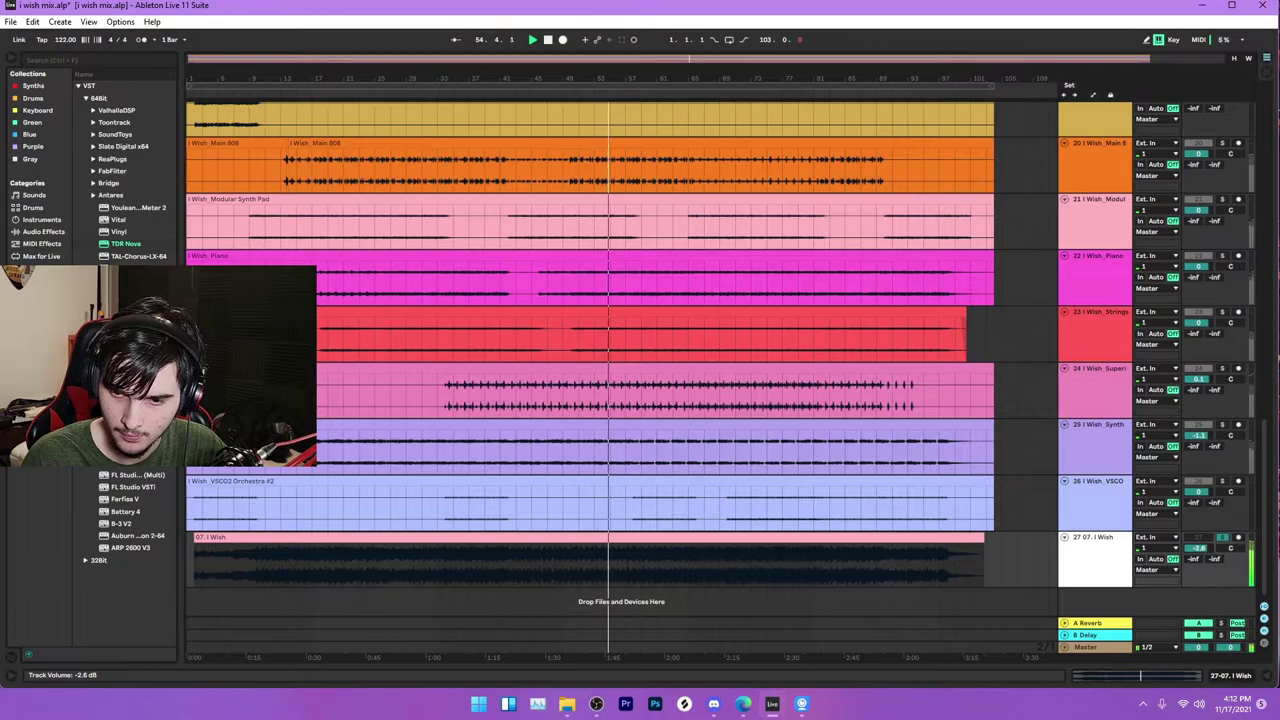
left_click(1221, 539)
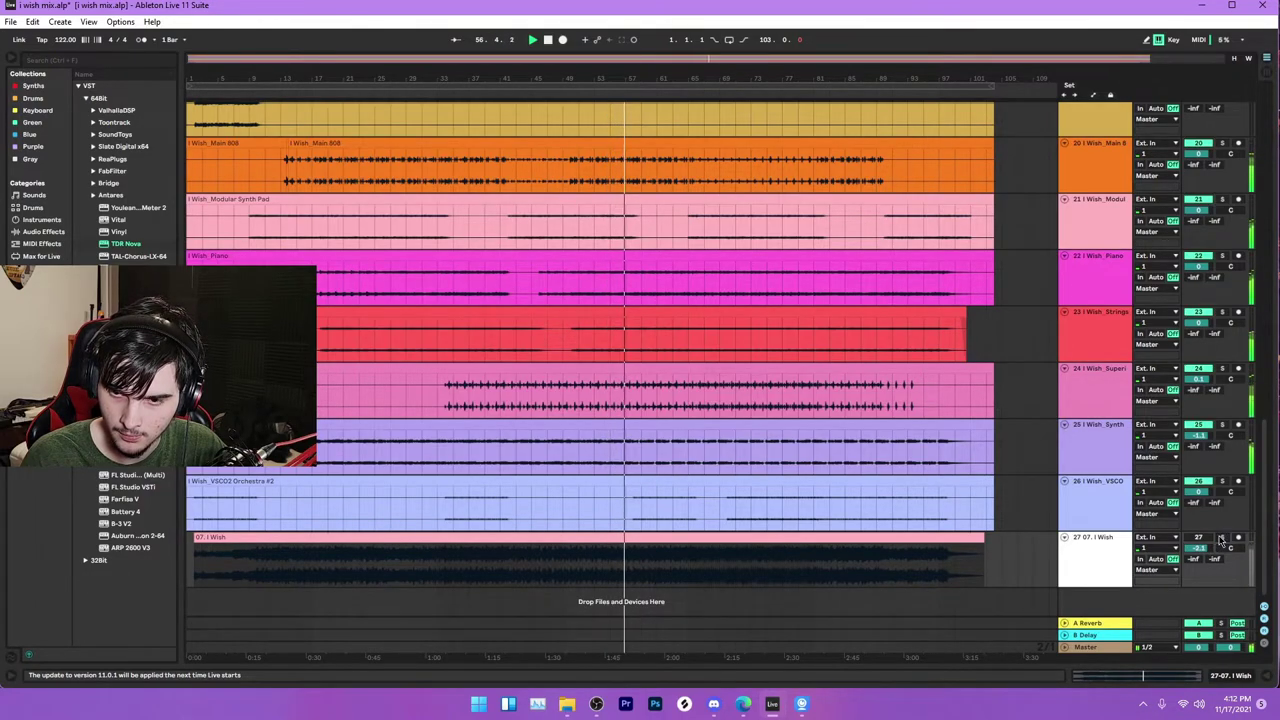
Step: Compare the level-matched 07. I Wish reference with the mix from about bar 57, alternating its solo during playback
left_click(1221, 539)
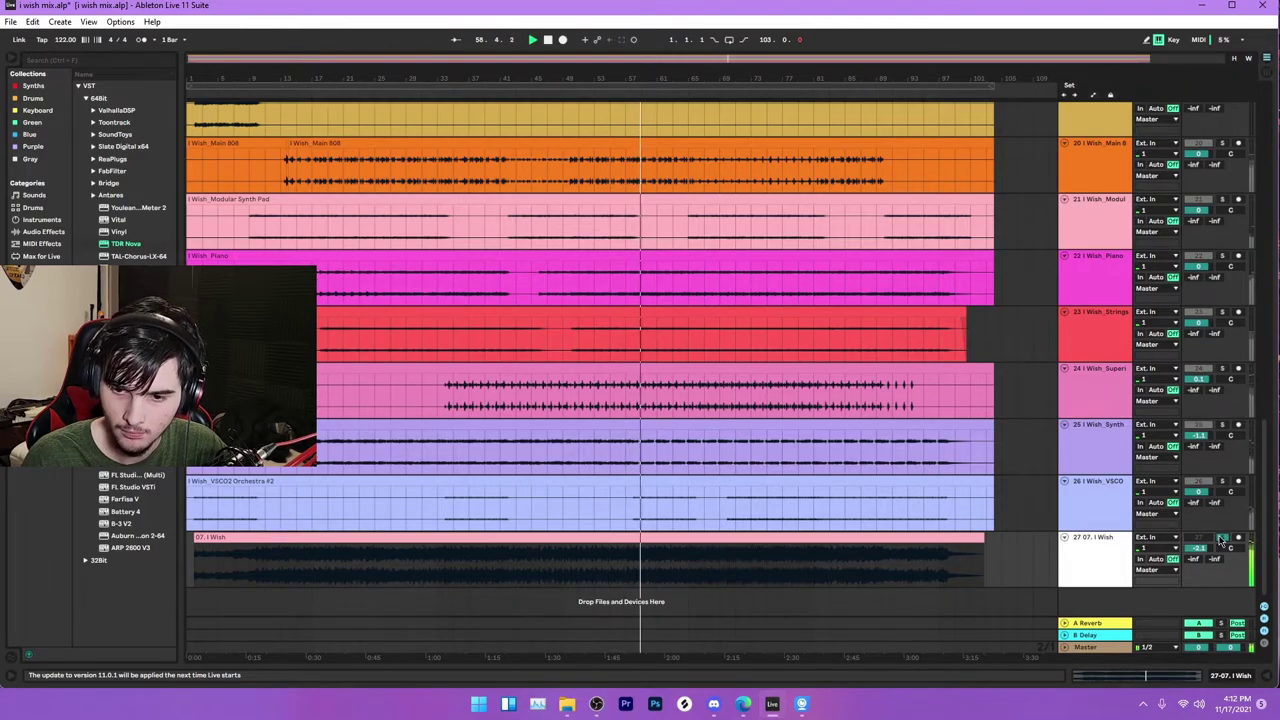
left_click(1221, 539)
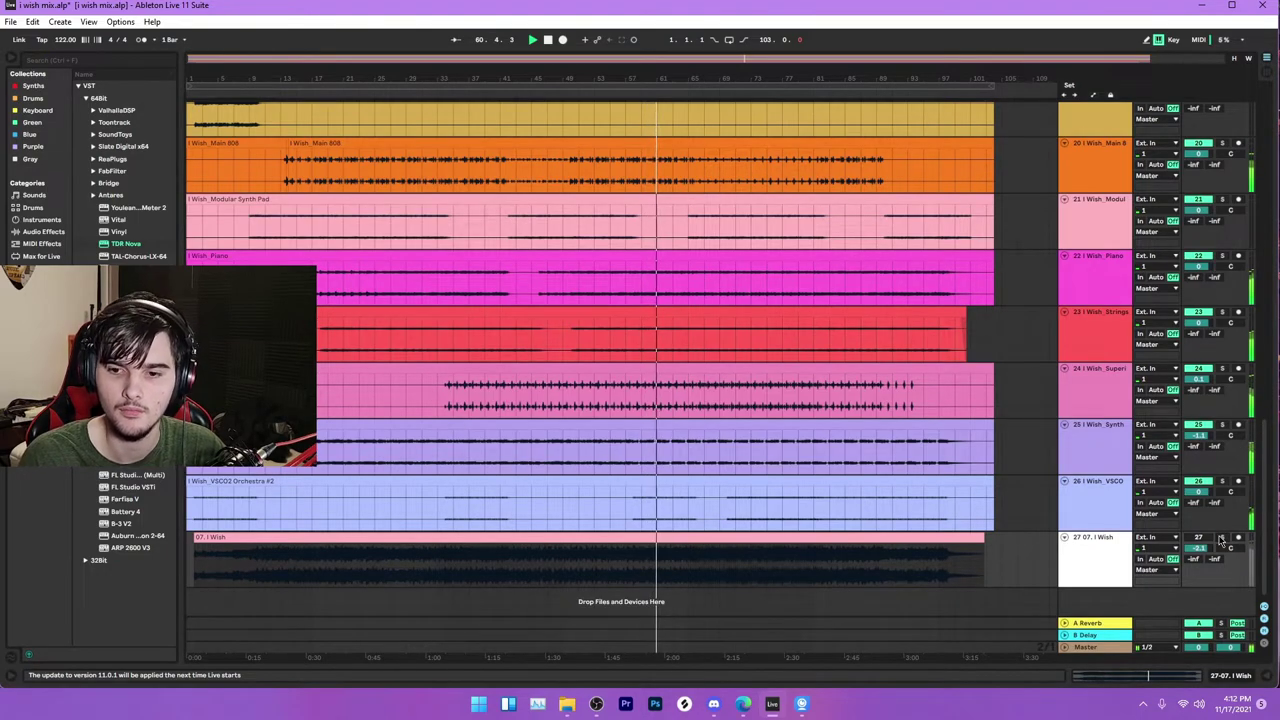
left_click(1221, 539)
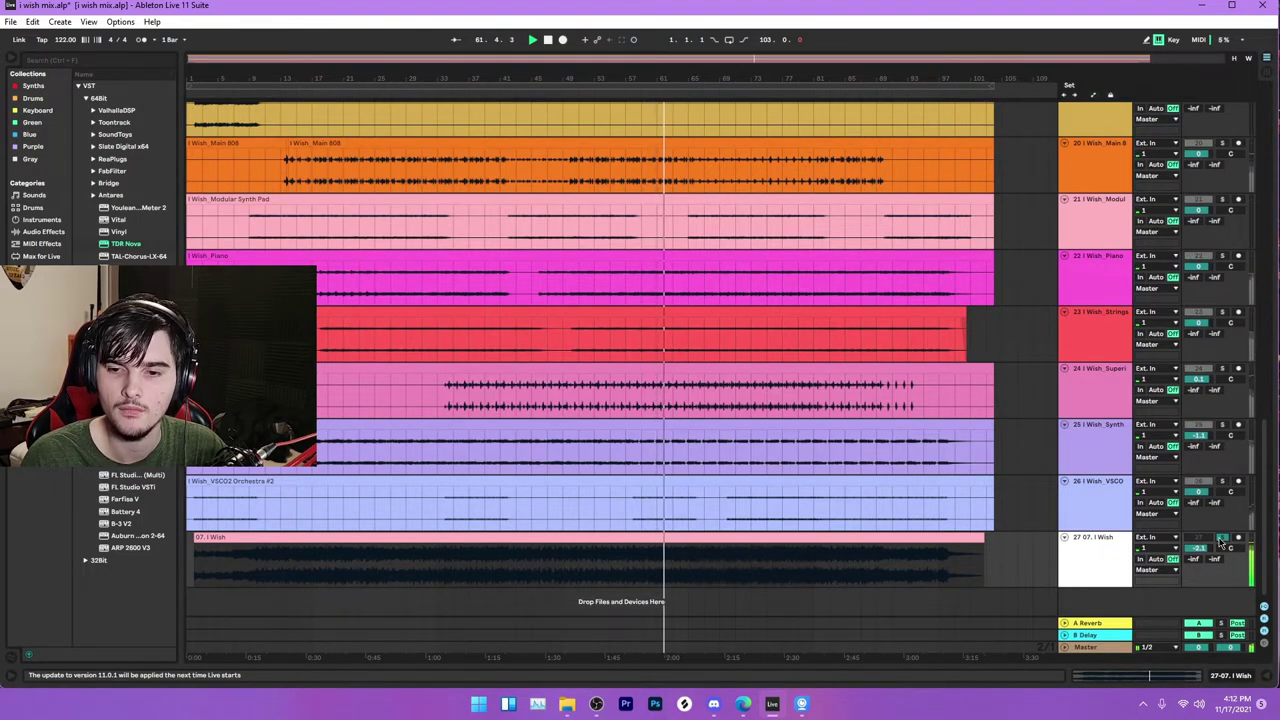
left_click(1221, 539)
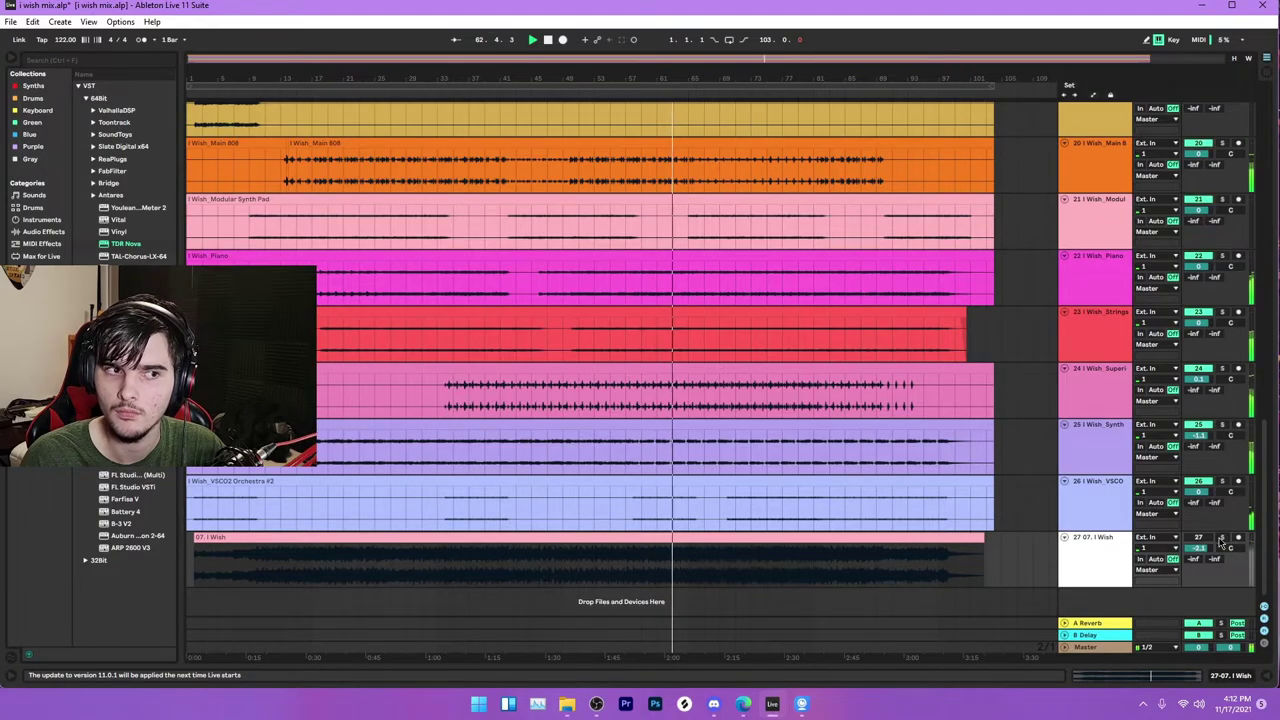
left_click(1221, 539)
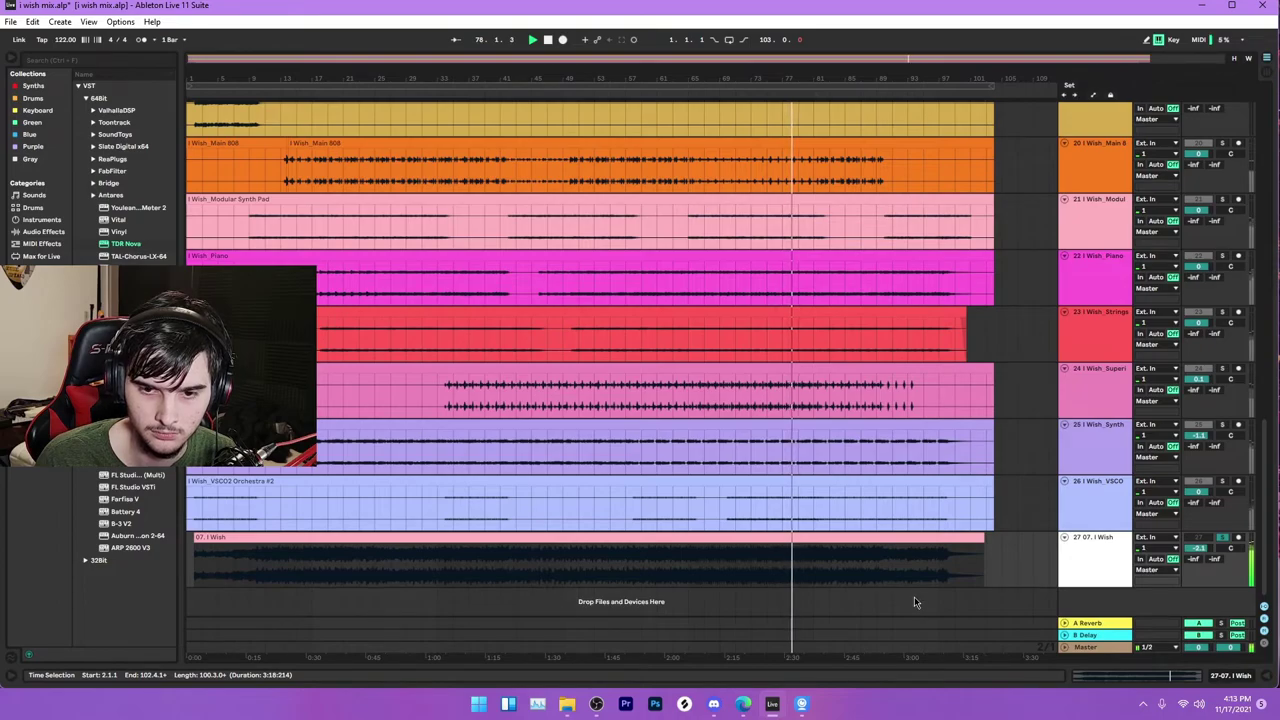
Step: Compare the song's closing section from about bar 78 to the end by toggling the 07. I Wish track's solo, leaving it off
left_click(1222, 539)
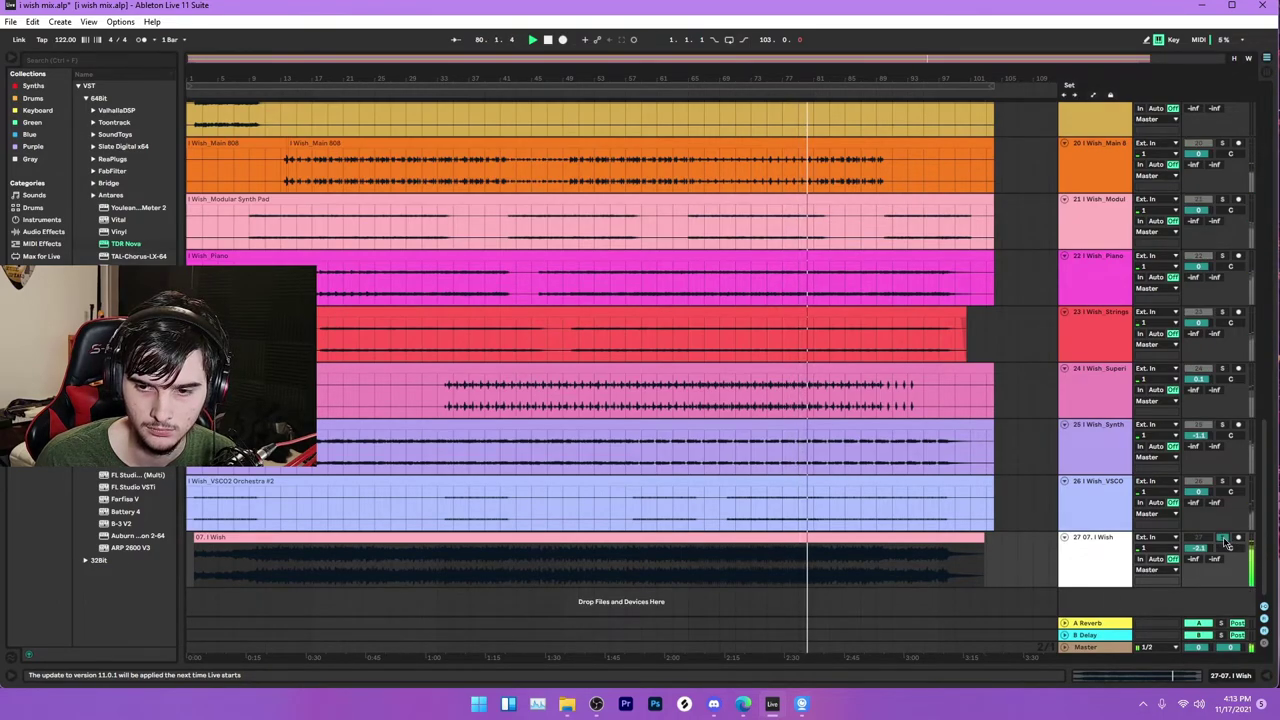
left_click(1222, 539)
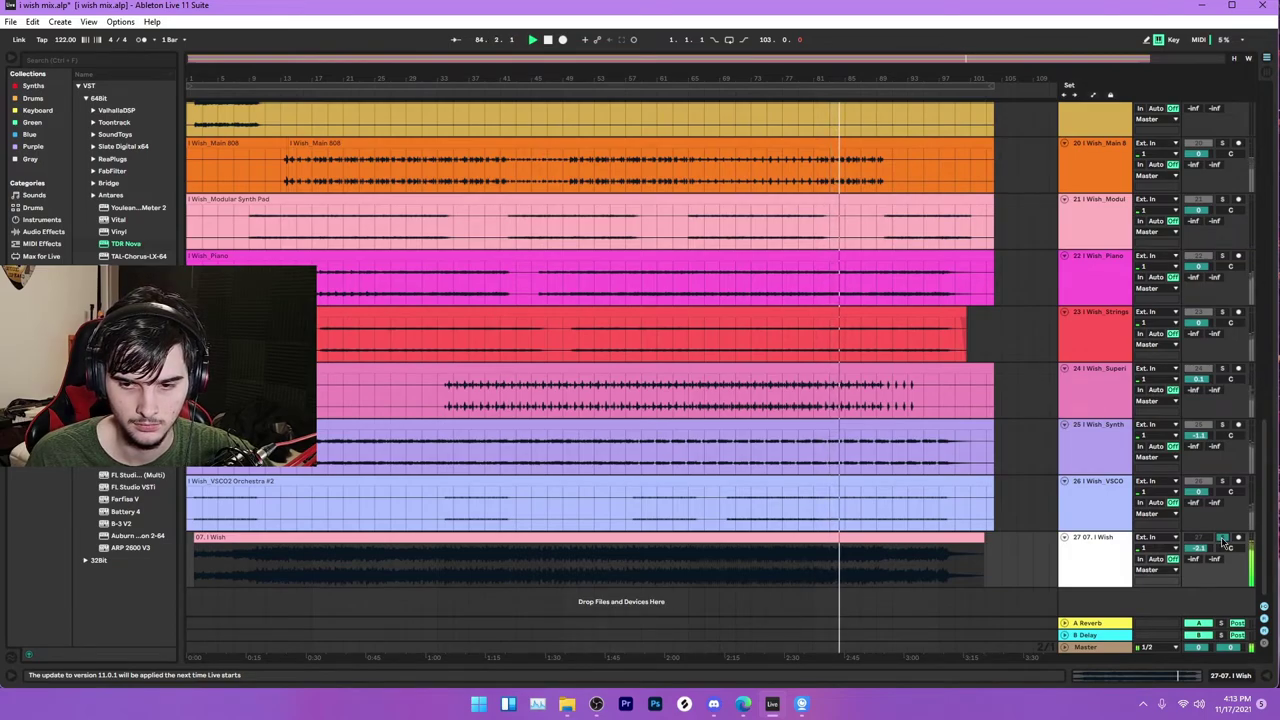
left_click(1222, 539)
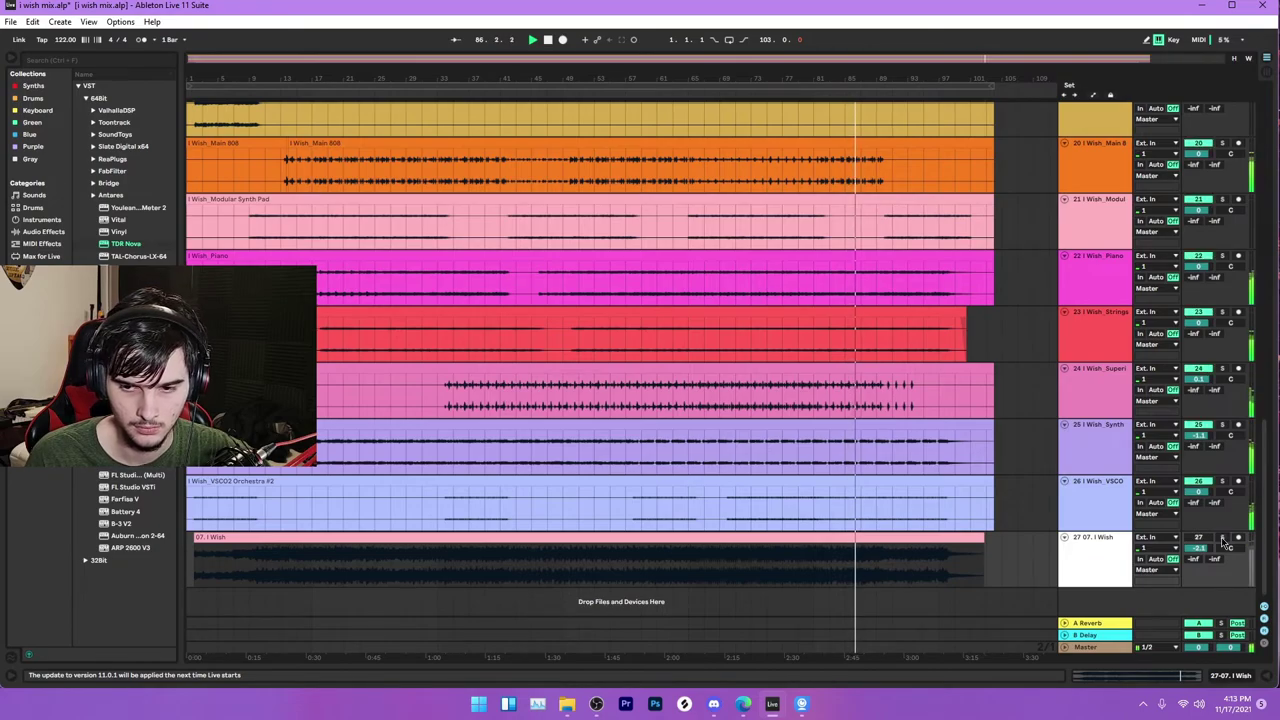
left_click(1222, 539)
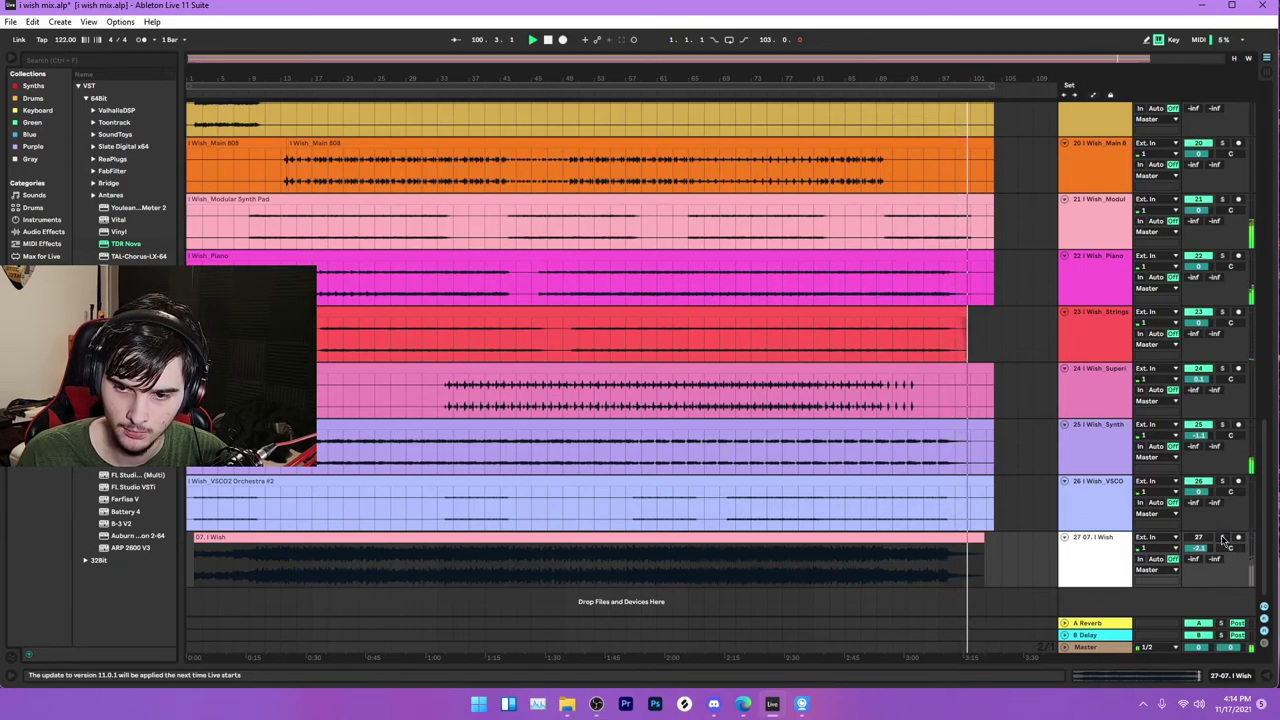
left_click(1222, 540)
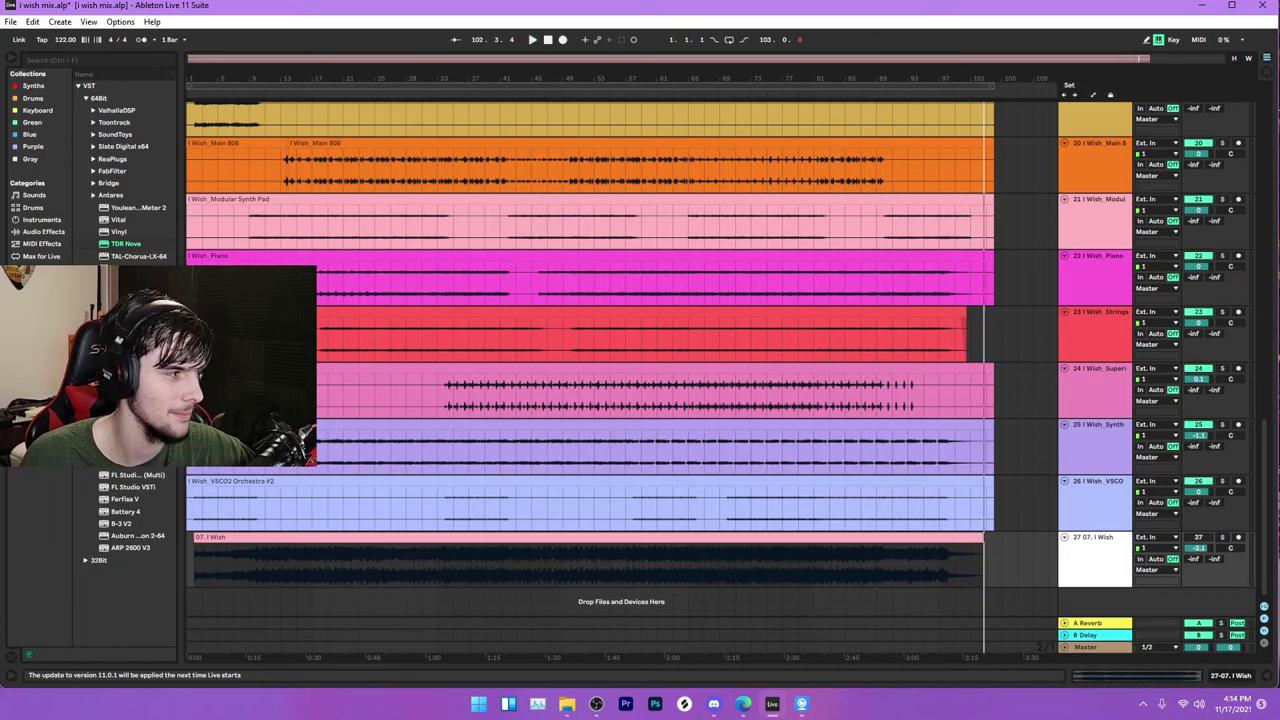